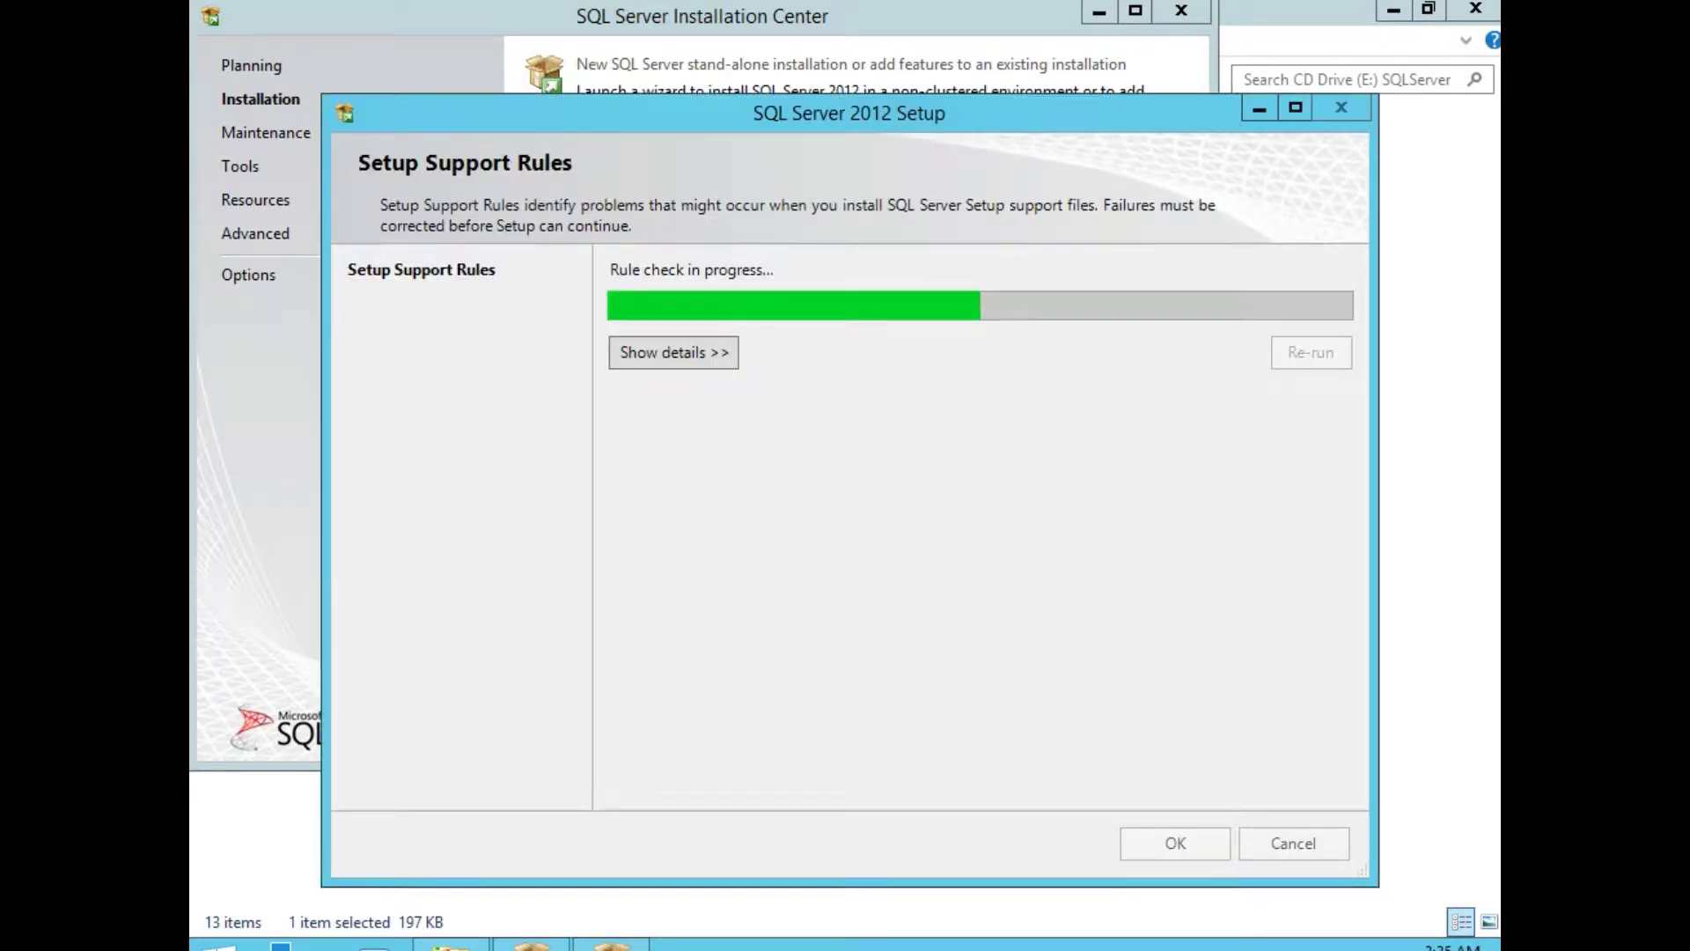
Review the details of the eight passed setup support rules and continue to the Product Key page.
click(709, 352)
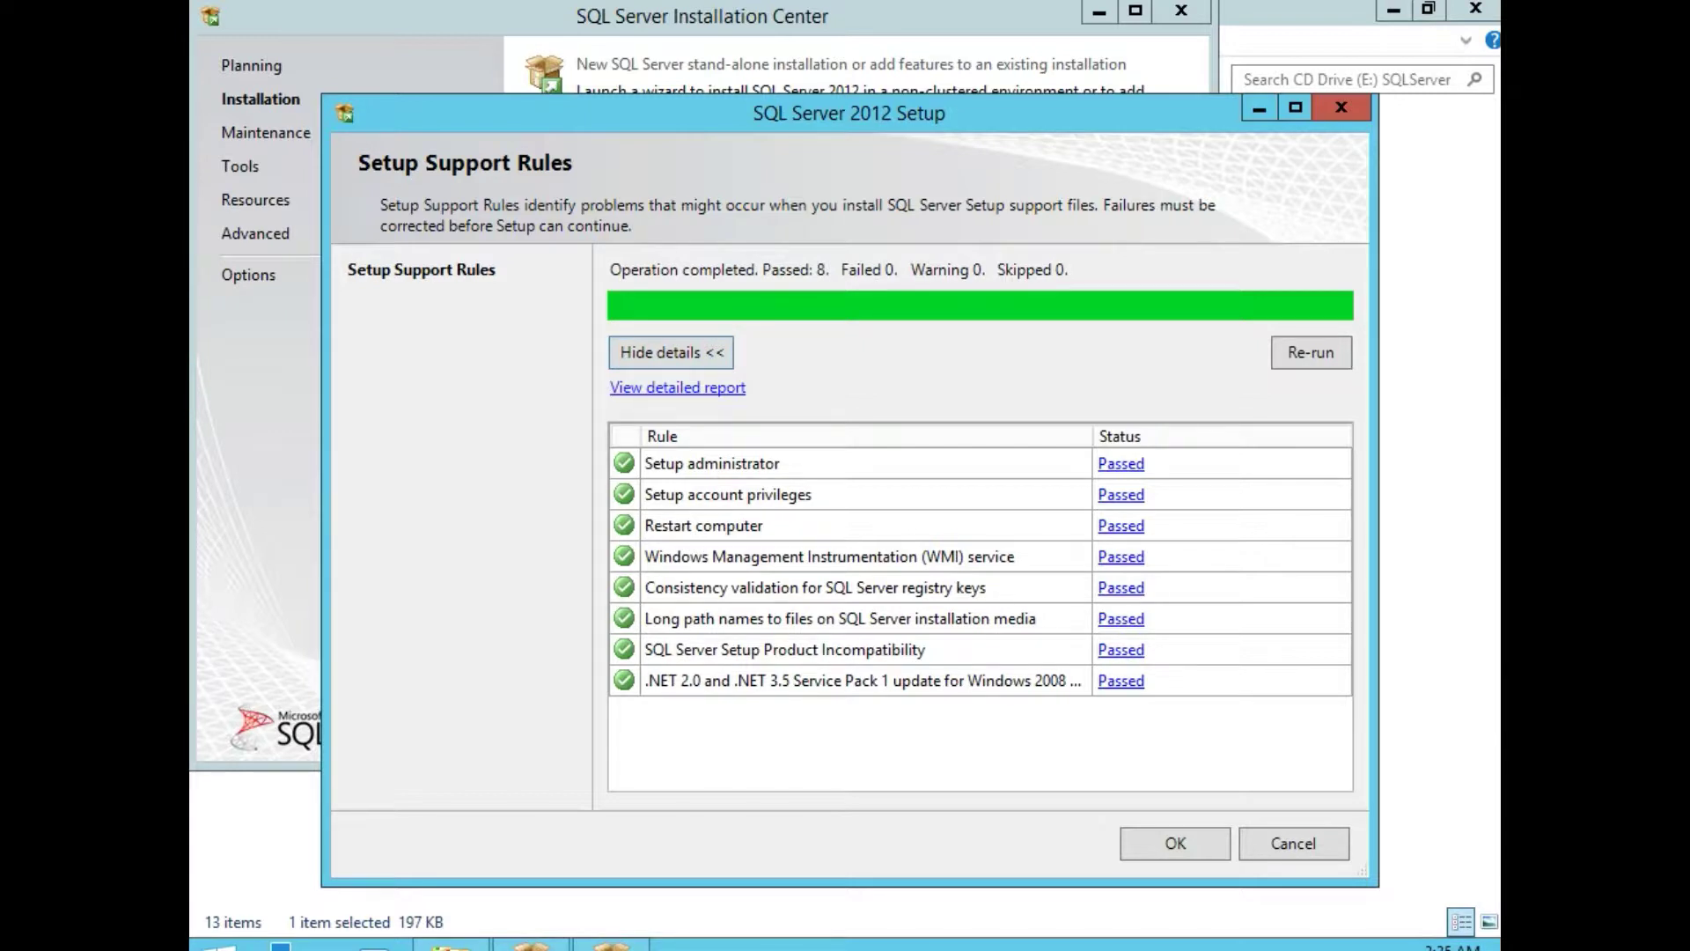
click(1173, 841)
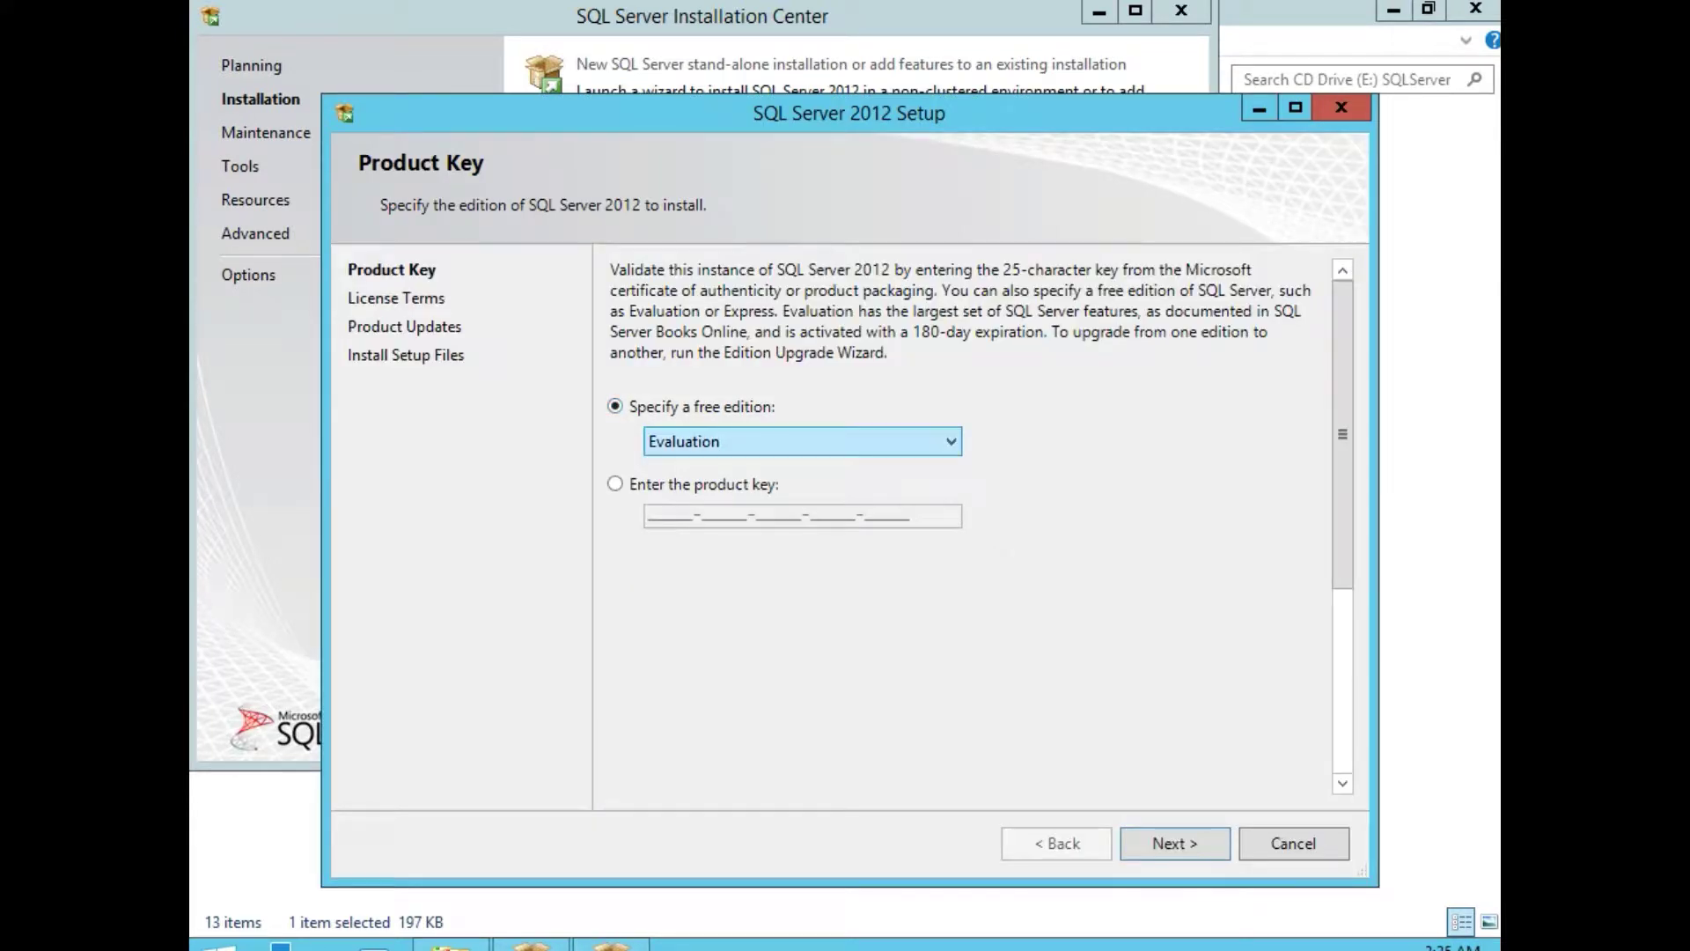
Keep the free Evaluation edition and accept the SQL Server license terms.
click(676, 441)
click(676, 439)
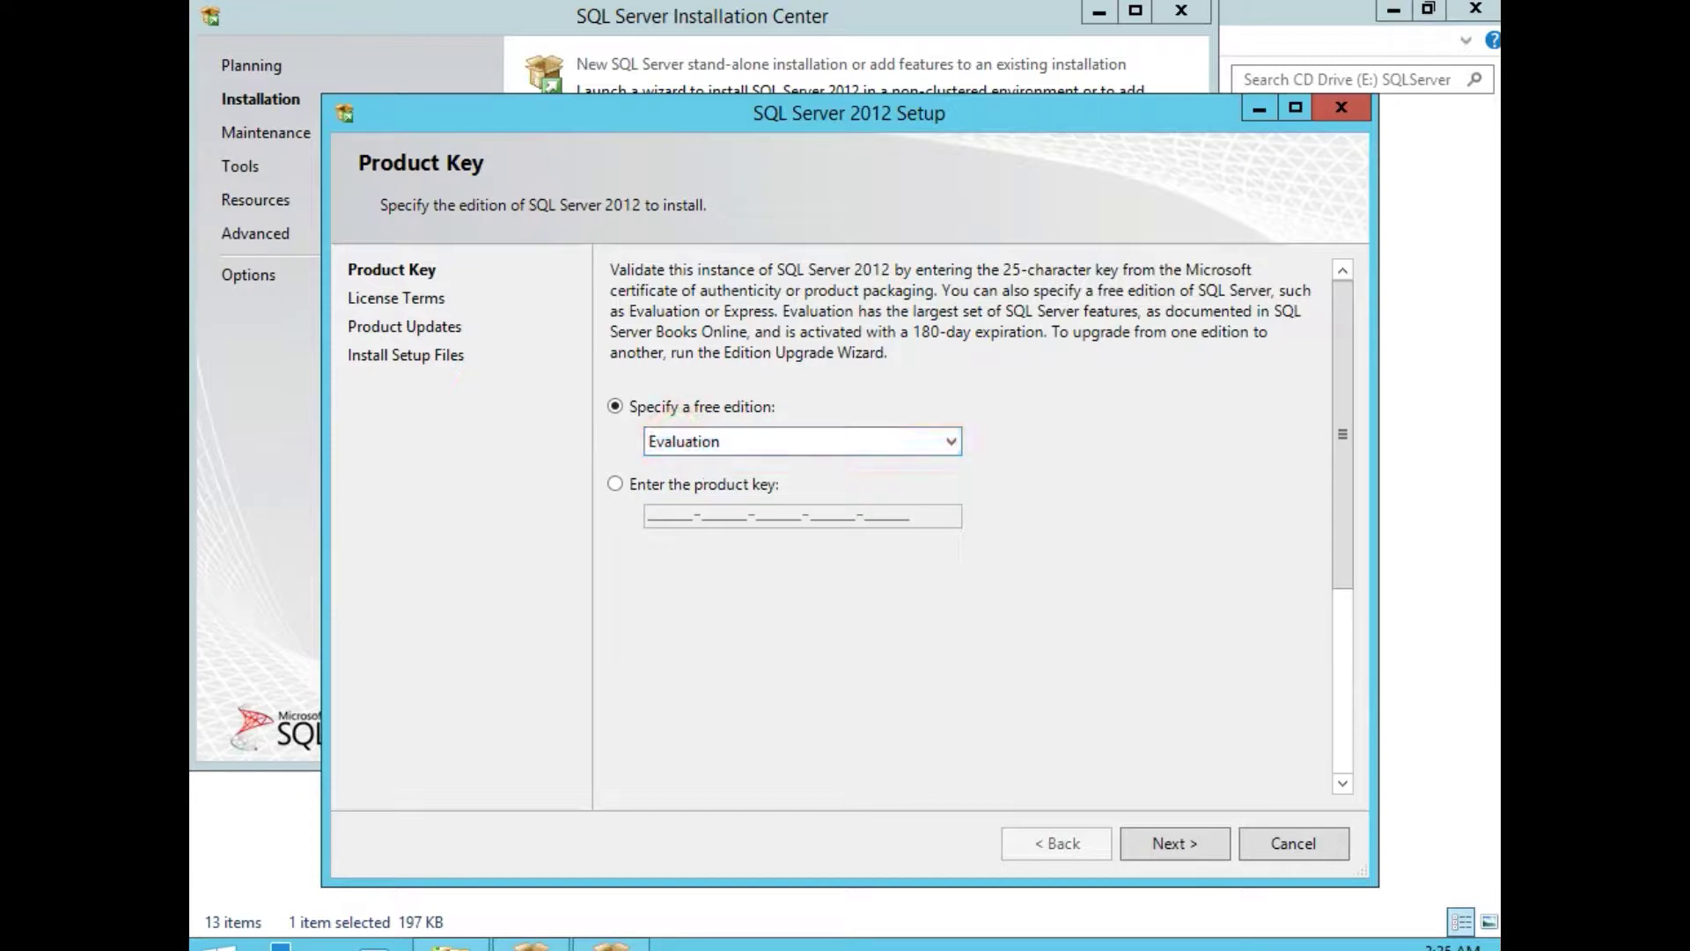
click(1172, 843)
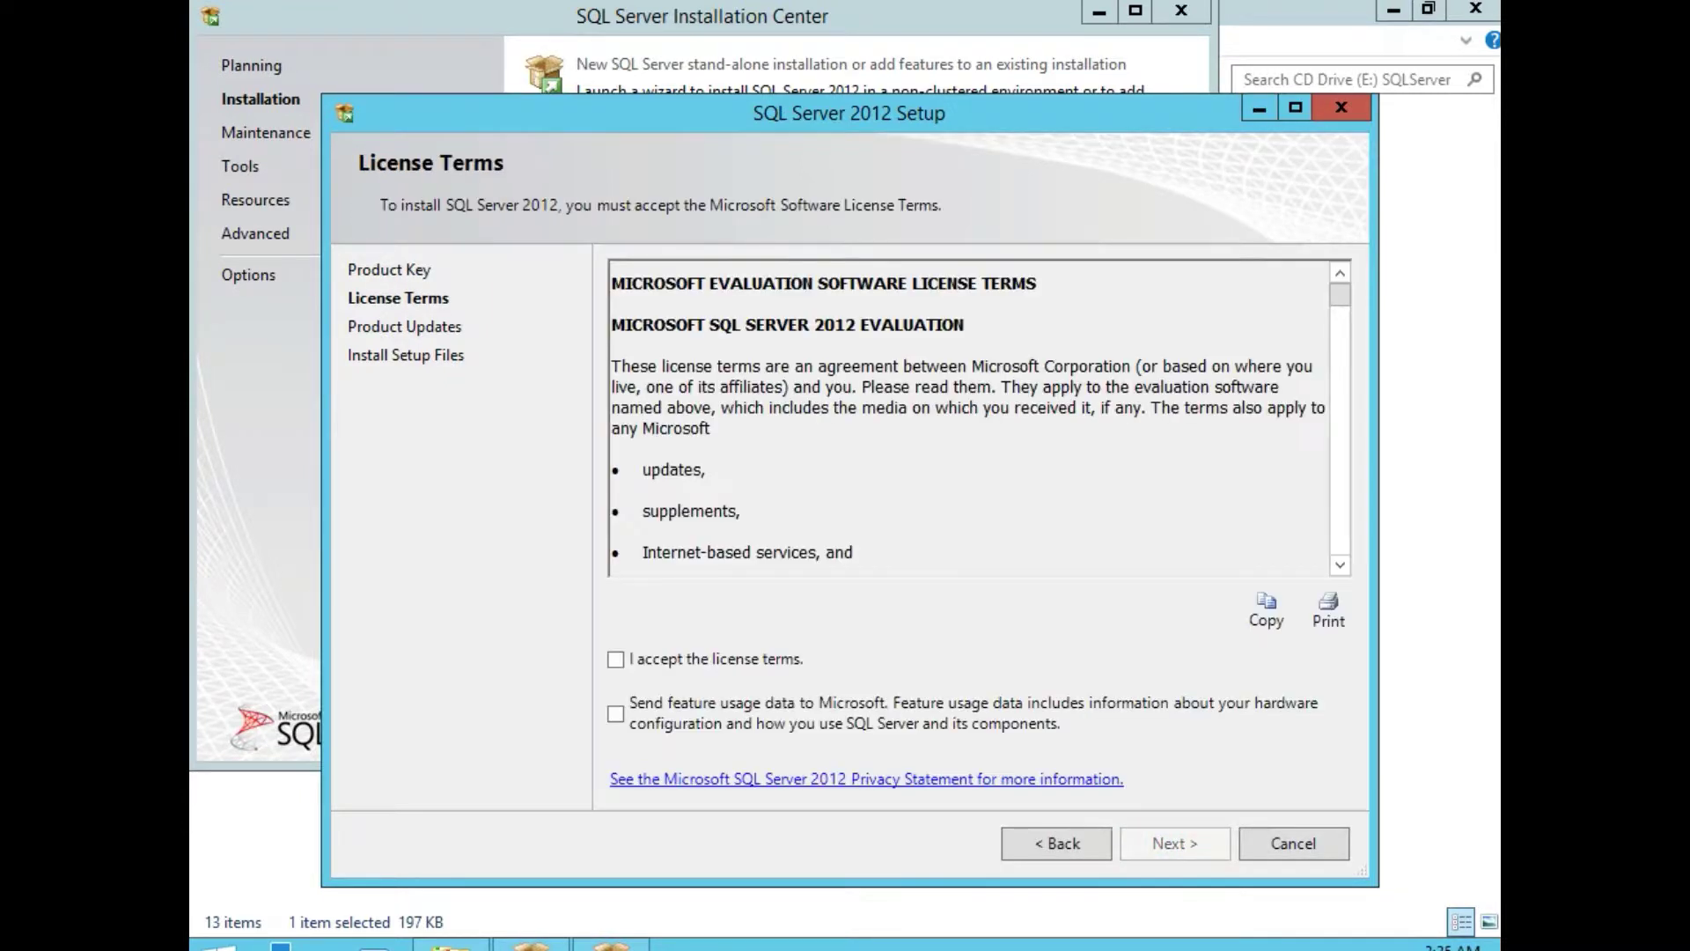
click(718, 660)
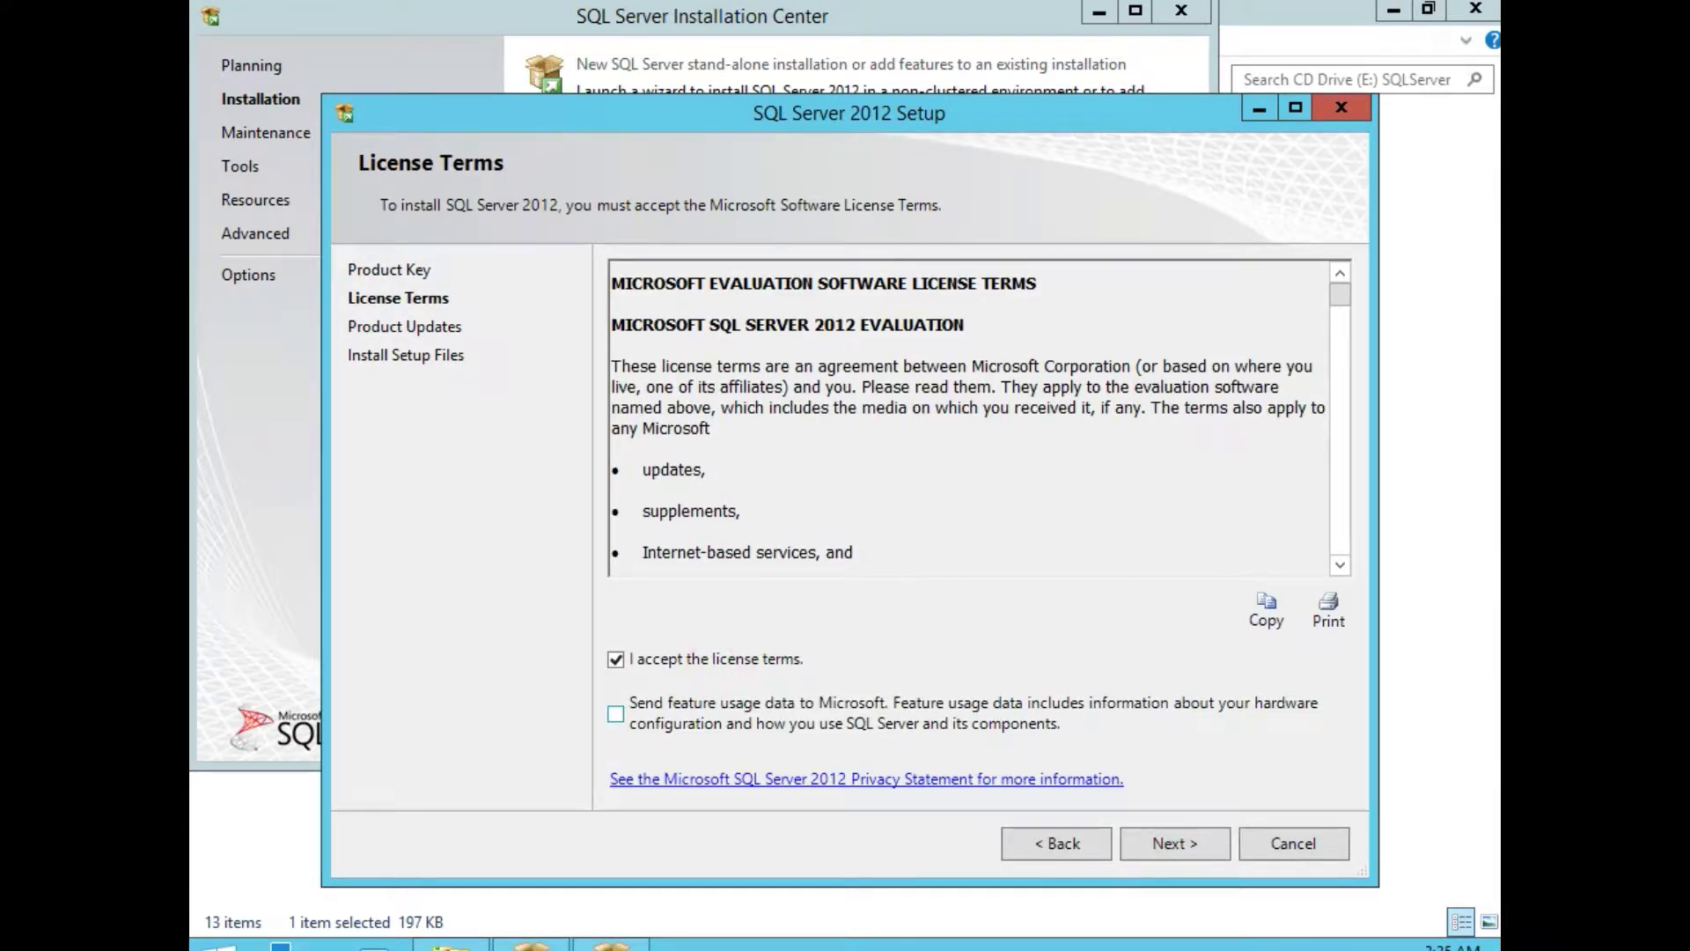
click(1181, 846)
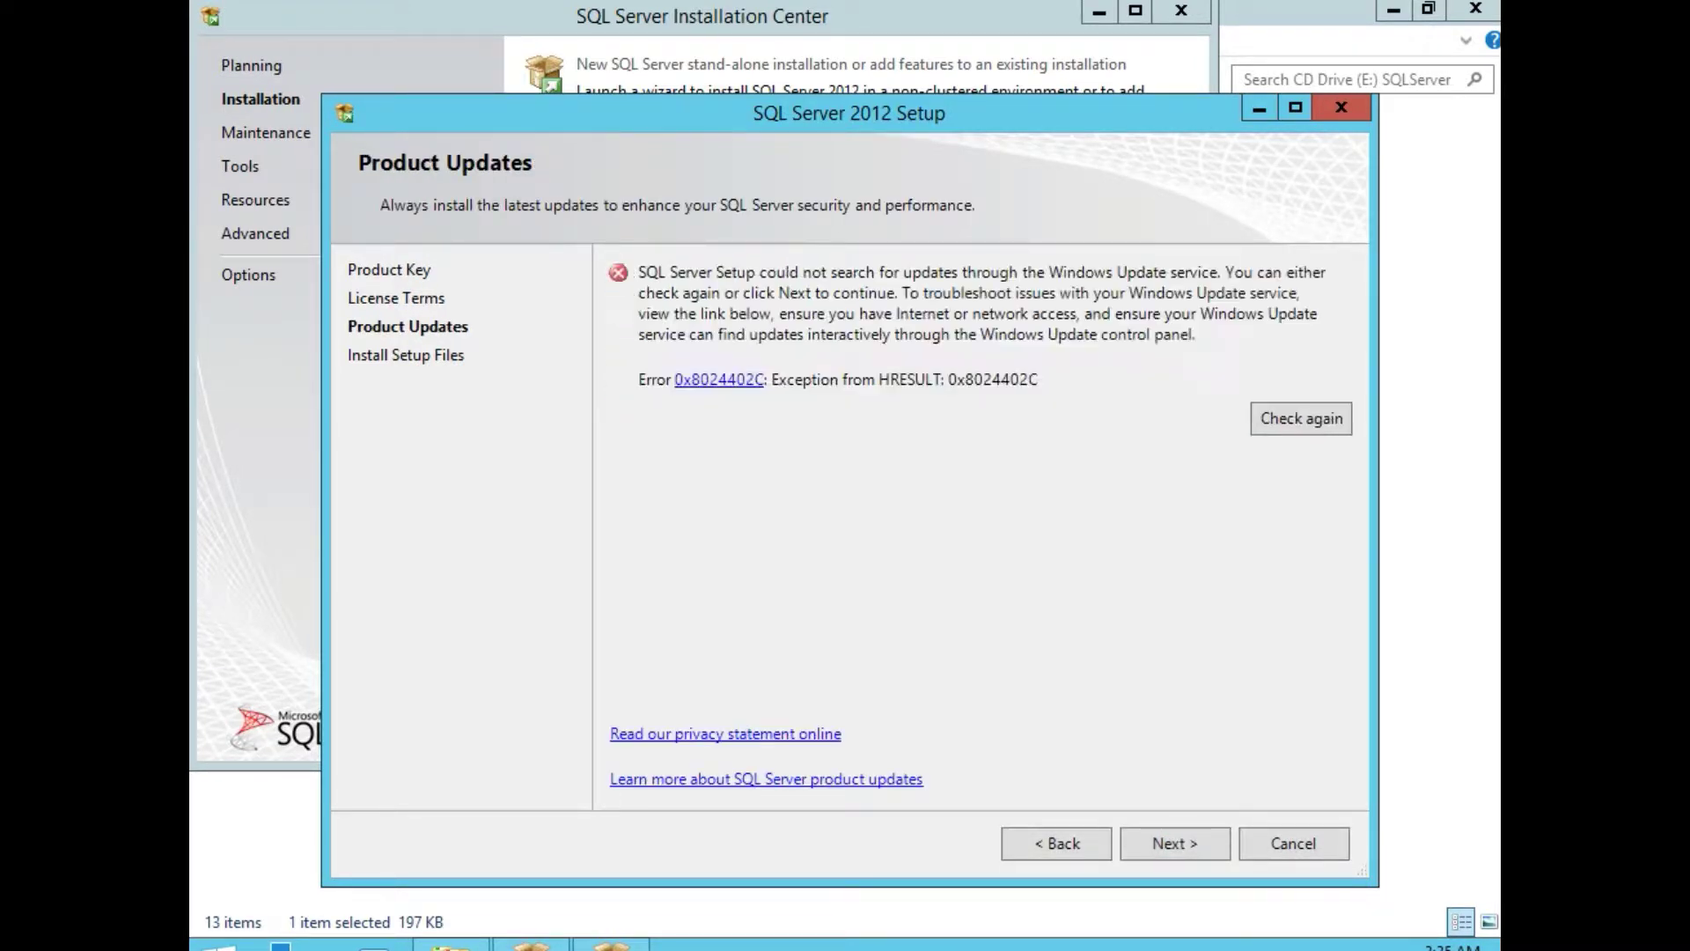
Continue past the failed Windows Update search (error 0x8024402C) to install the setup files.
click(1155, 842)
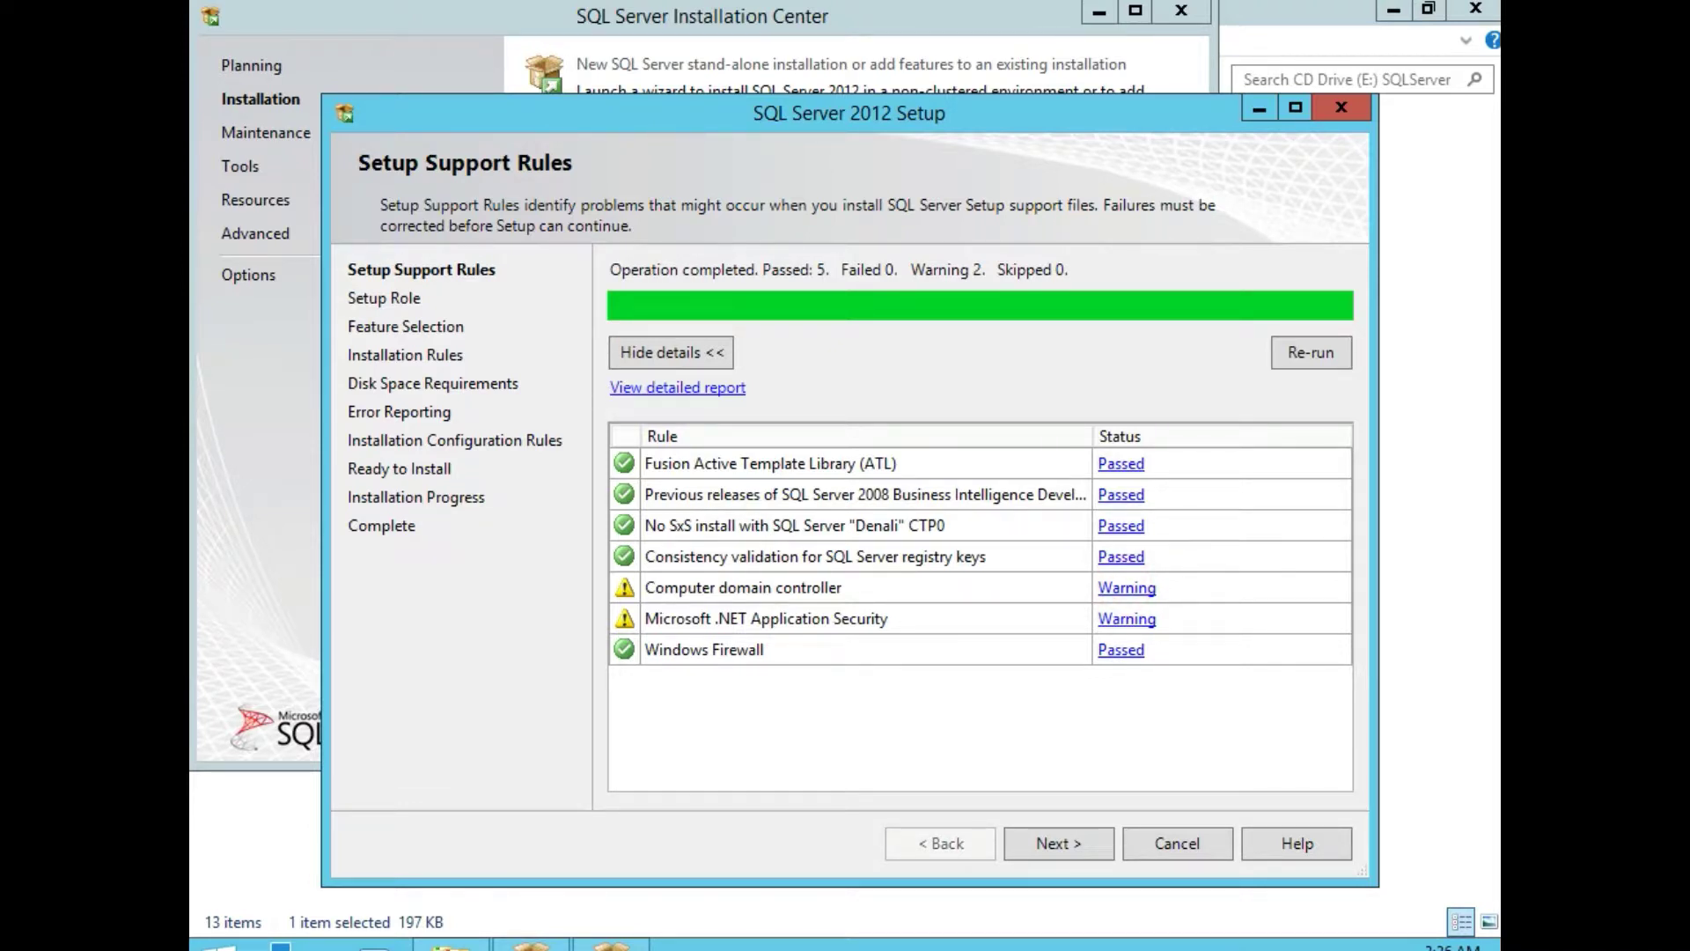
Read and dismiss the domain controller and .NET Application Security warning details, then continue.
click(1118, 588)
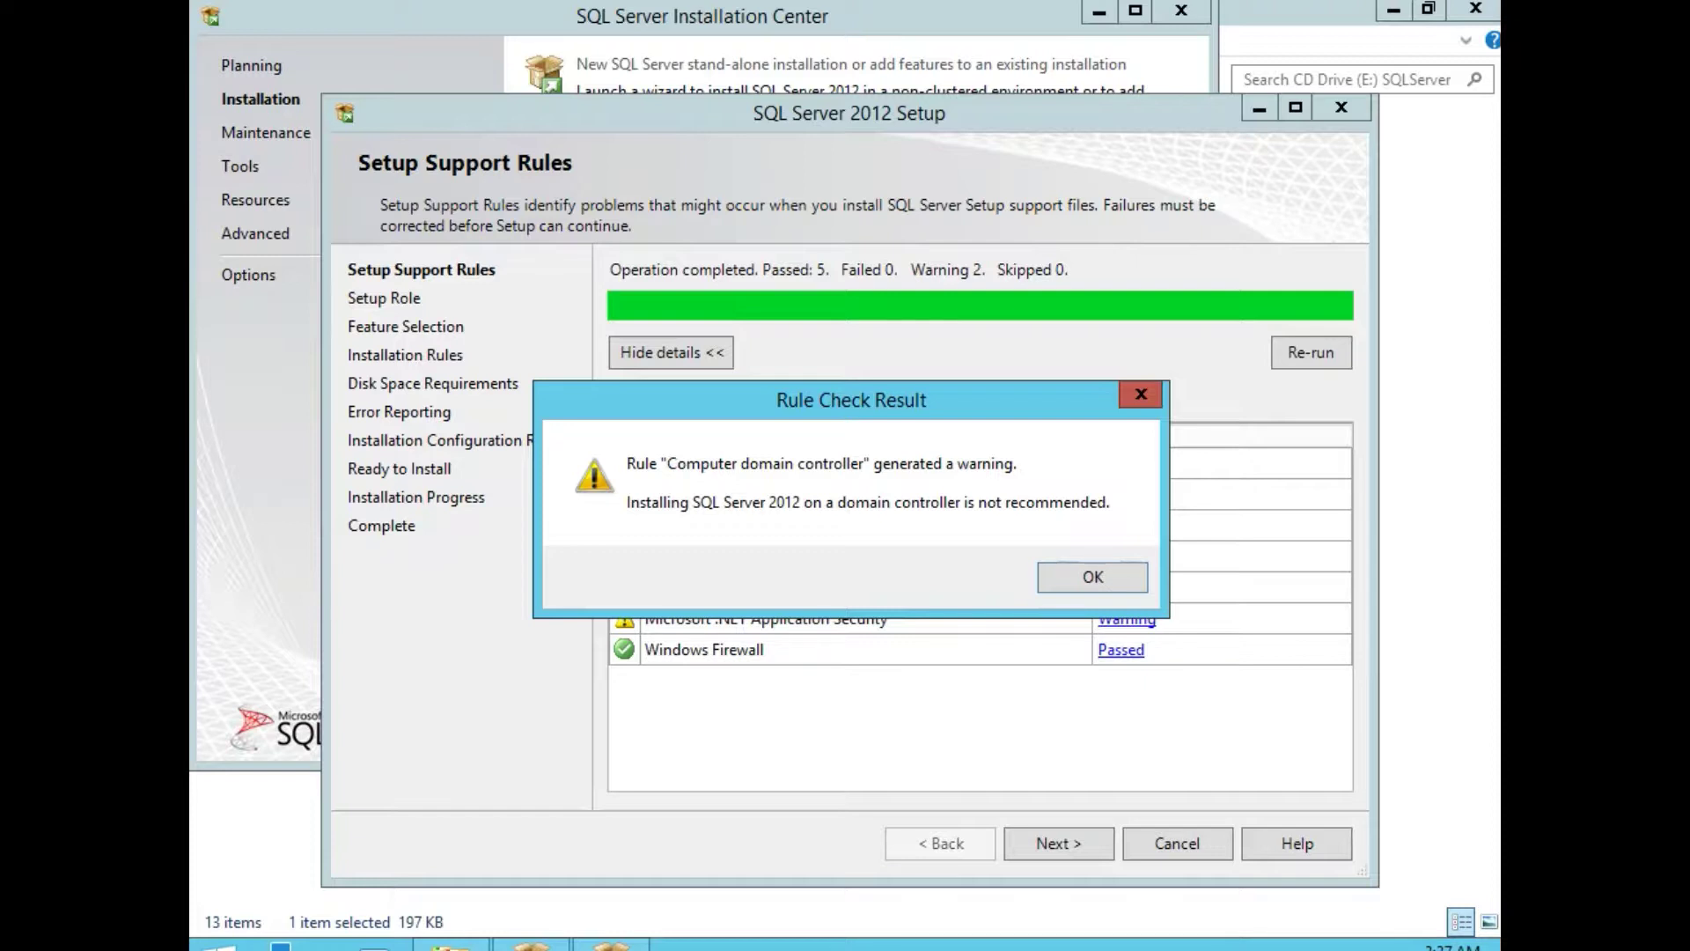
click(1076, 575)
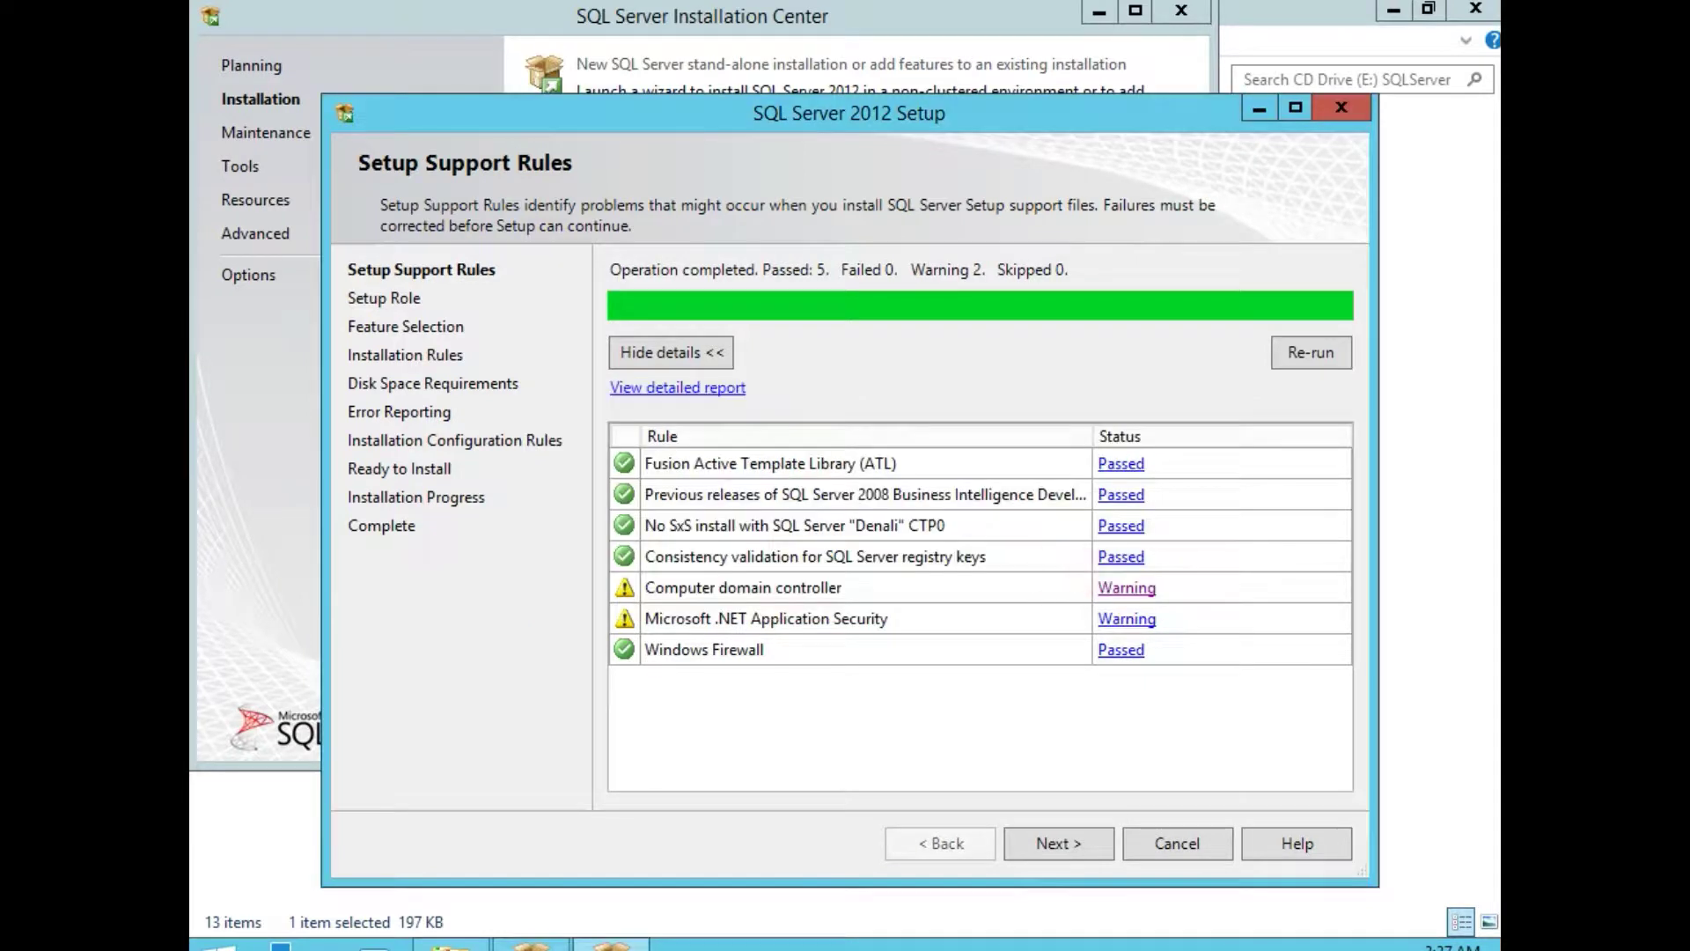
click(1127, 619)
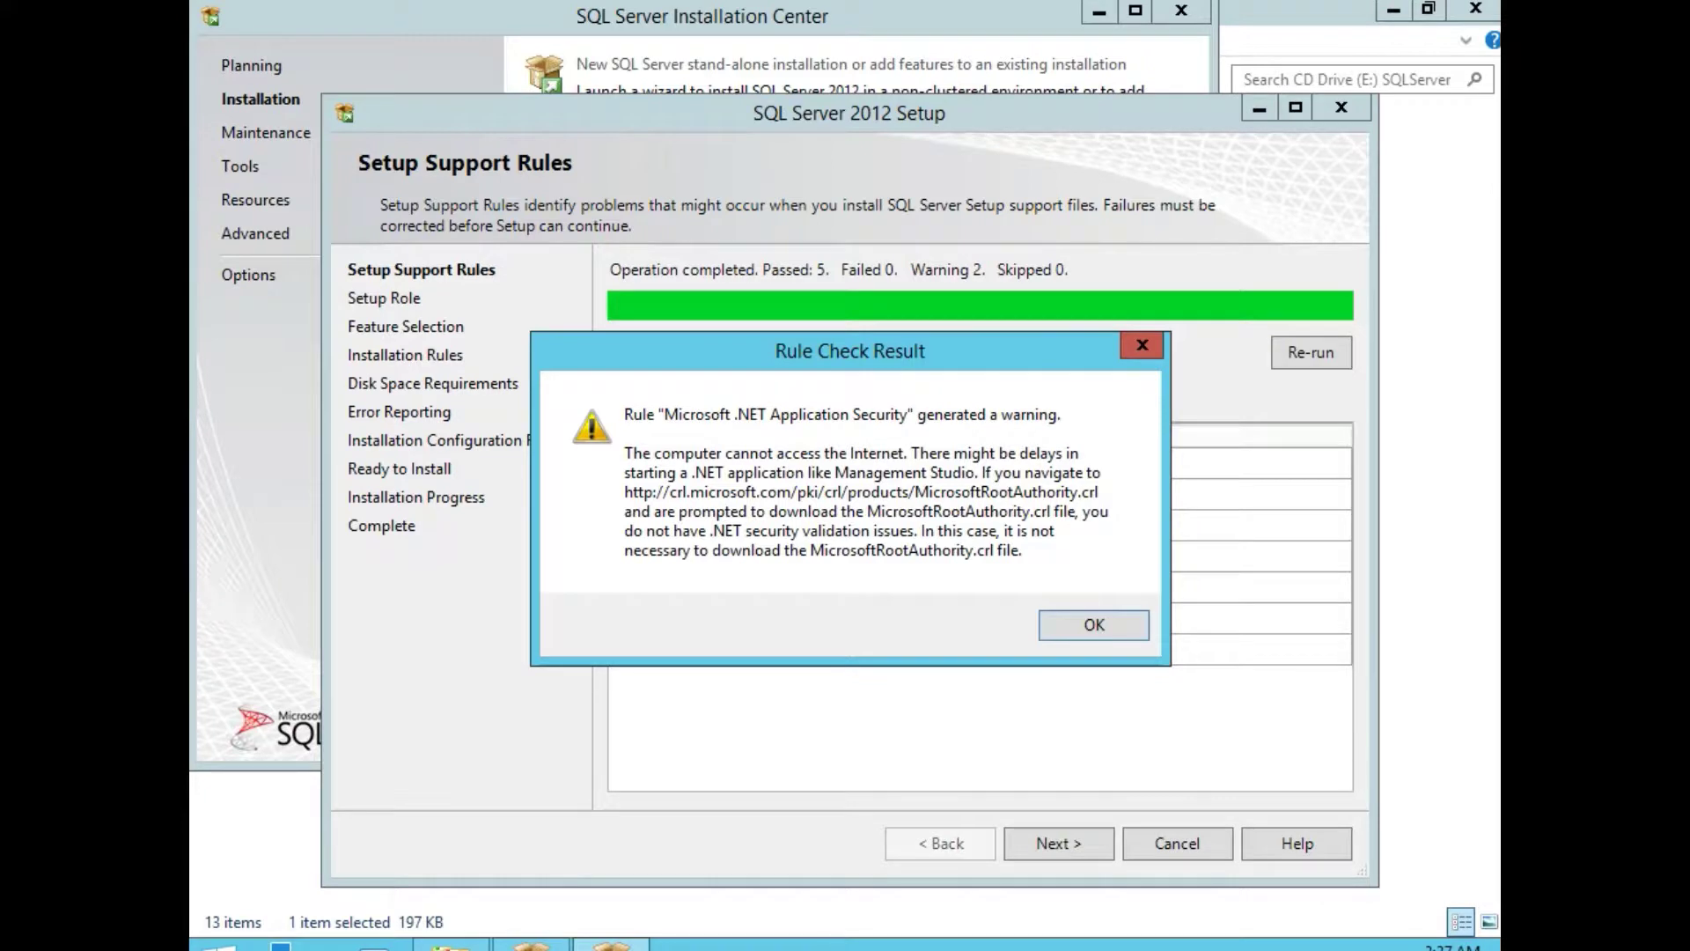
click(1084, 619)
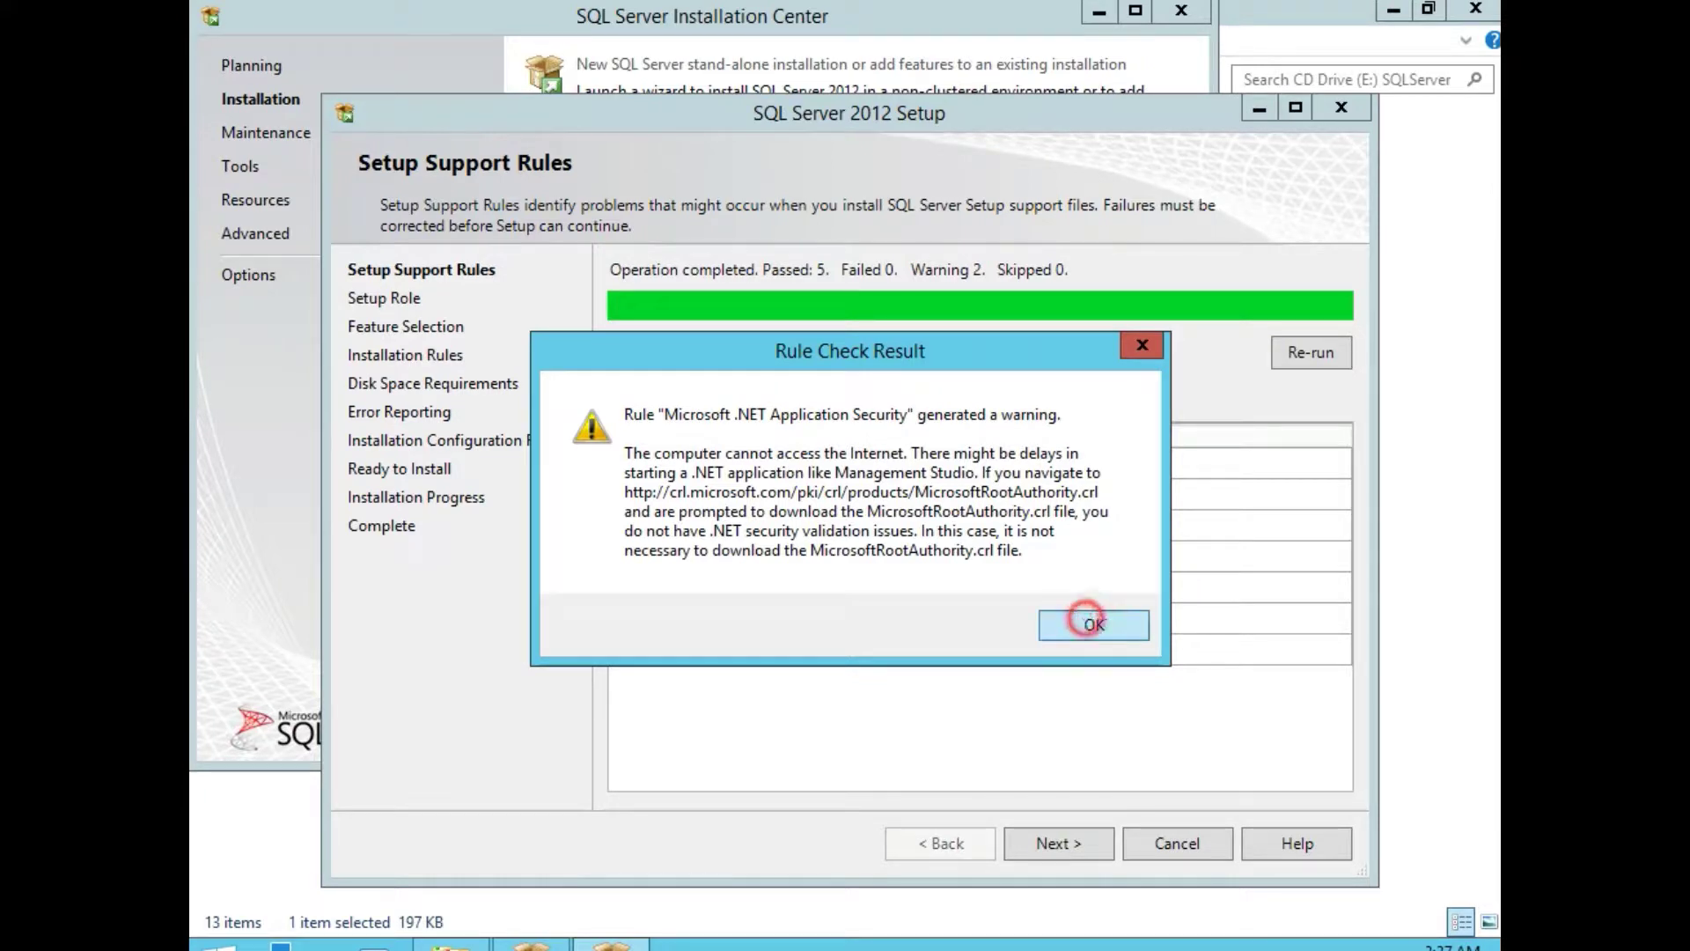
click(1059, 842)
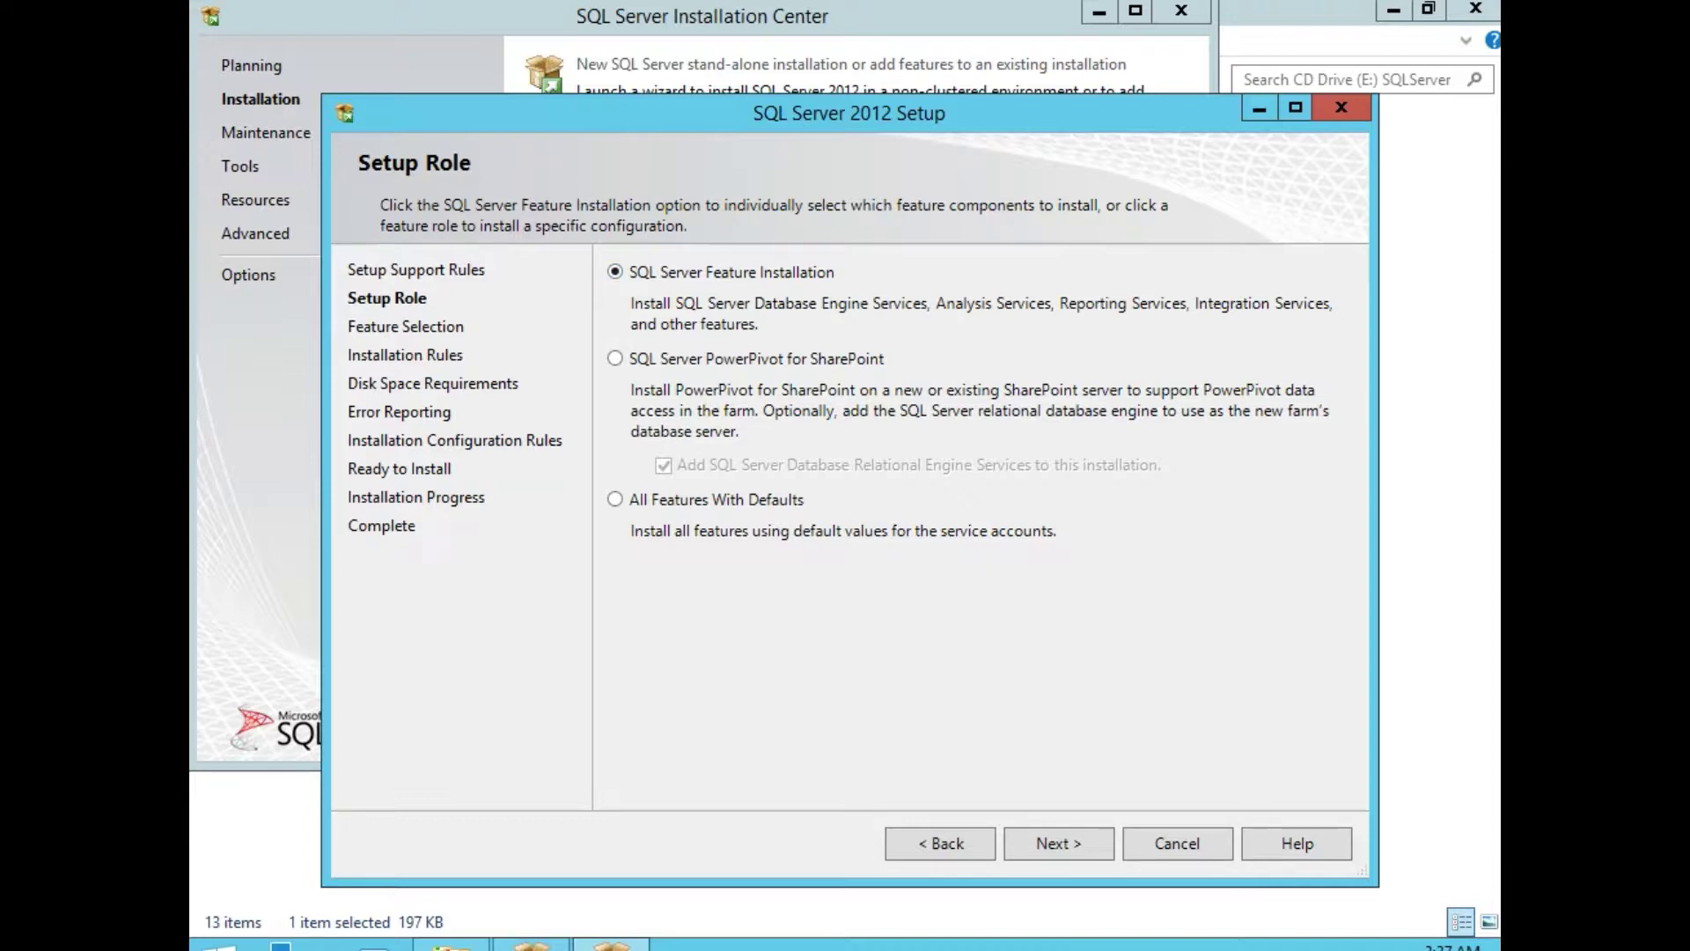
Select Database Engine Services, Reporting Services - Native and Management Tools - Basic and Complete.
click(1059, 843)
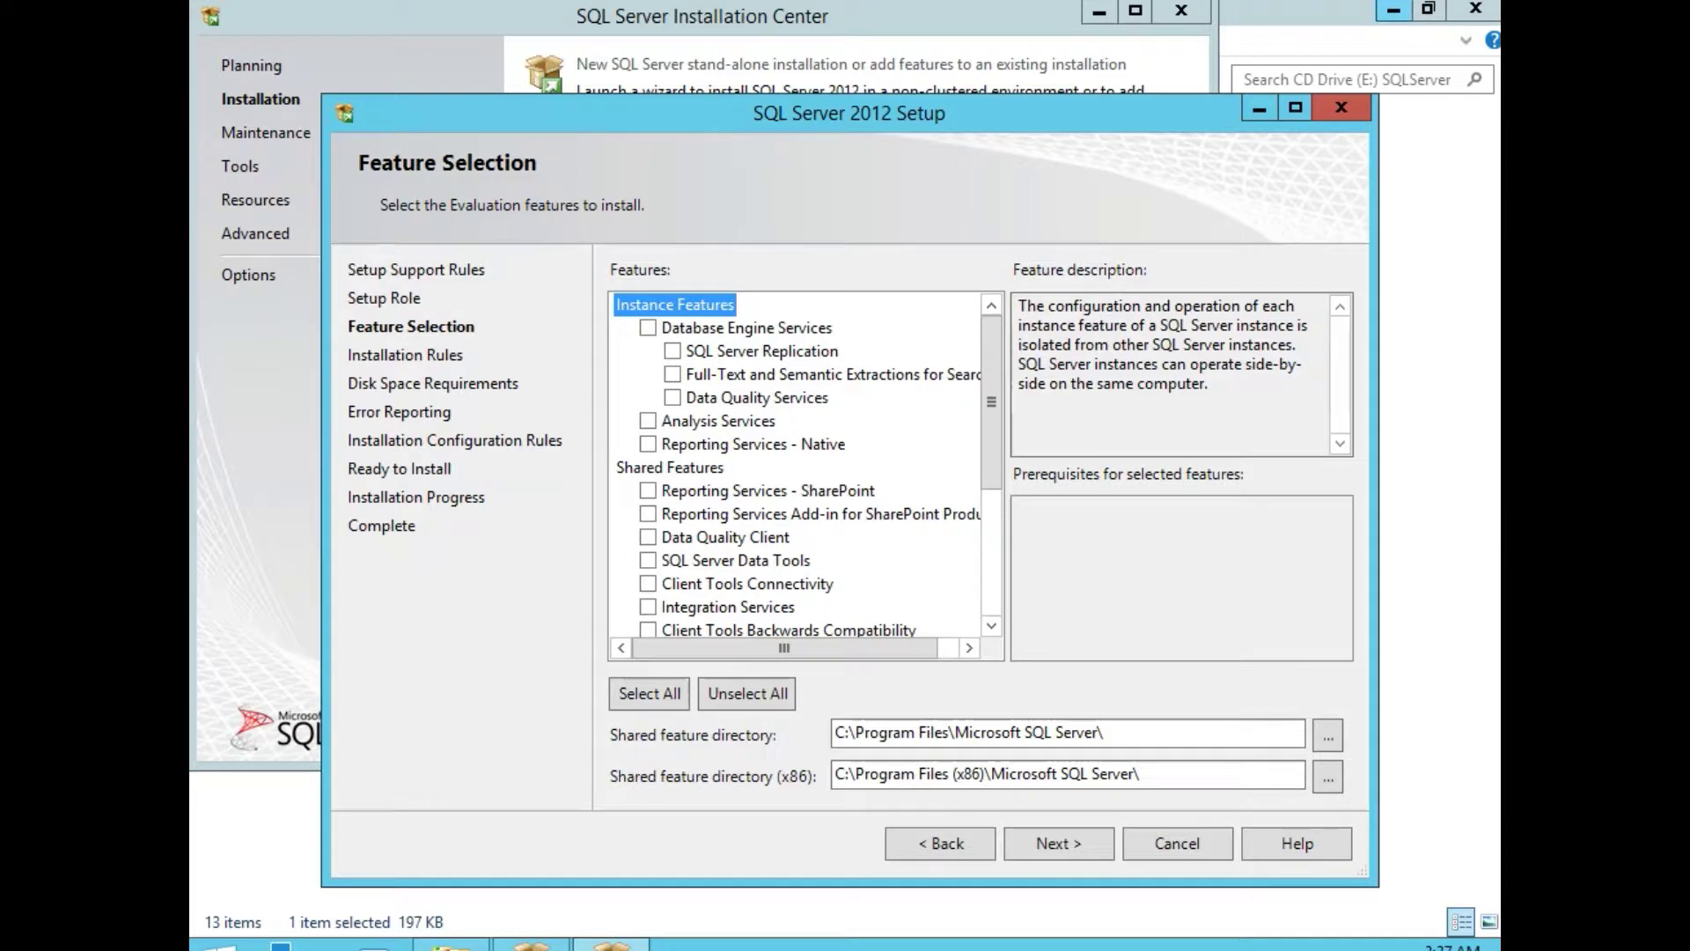
click(649, 327)
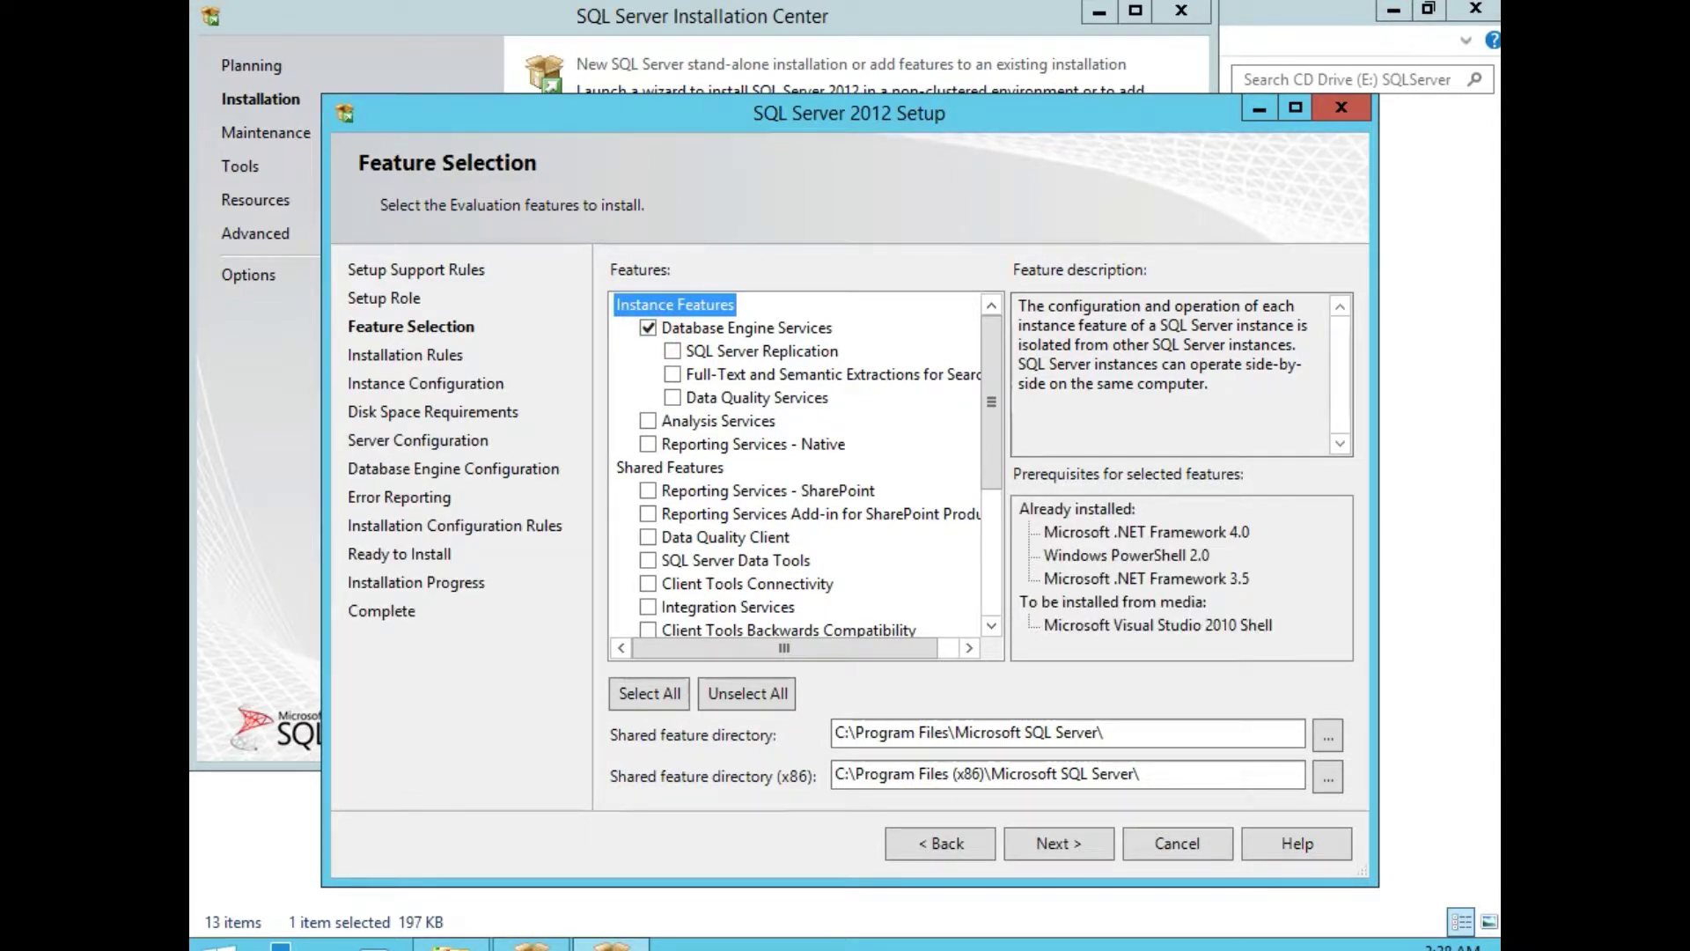
click(647, 444)
drag(991, 341, 986, 466)
click(648, 467)
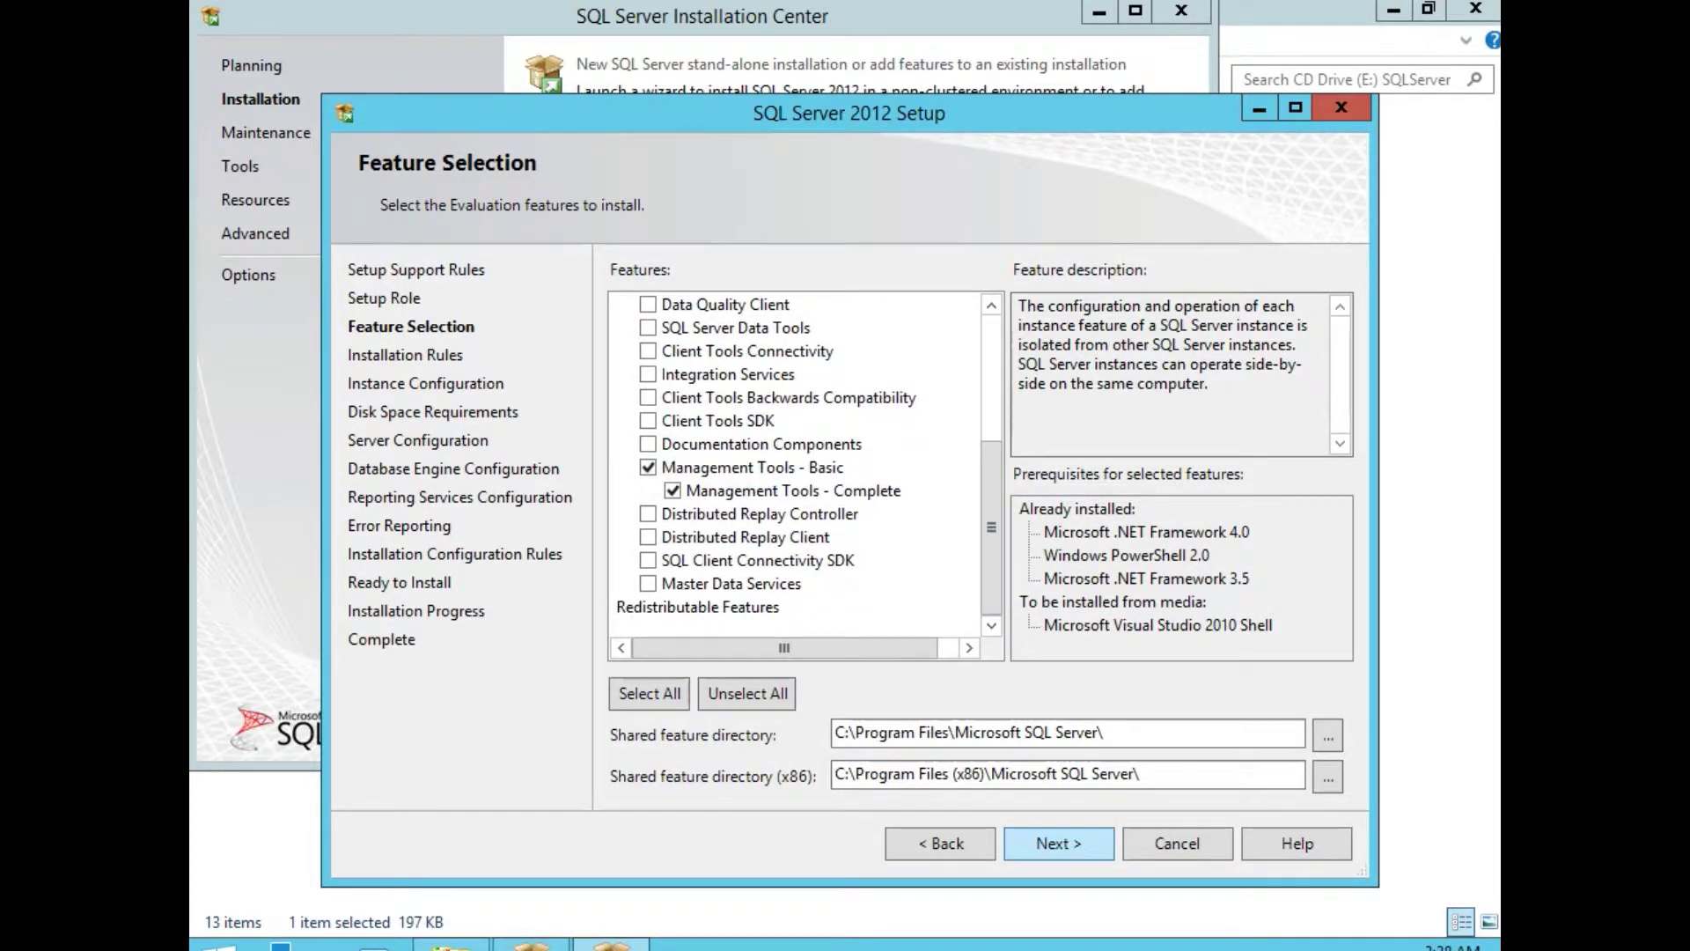
click(1059, 843)
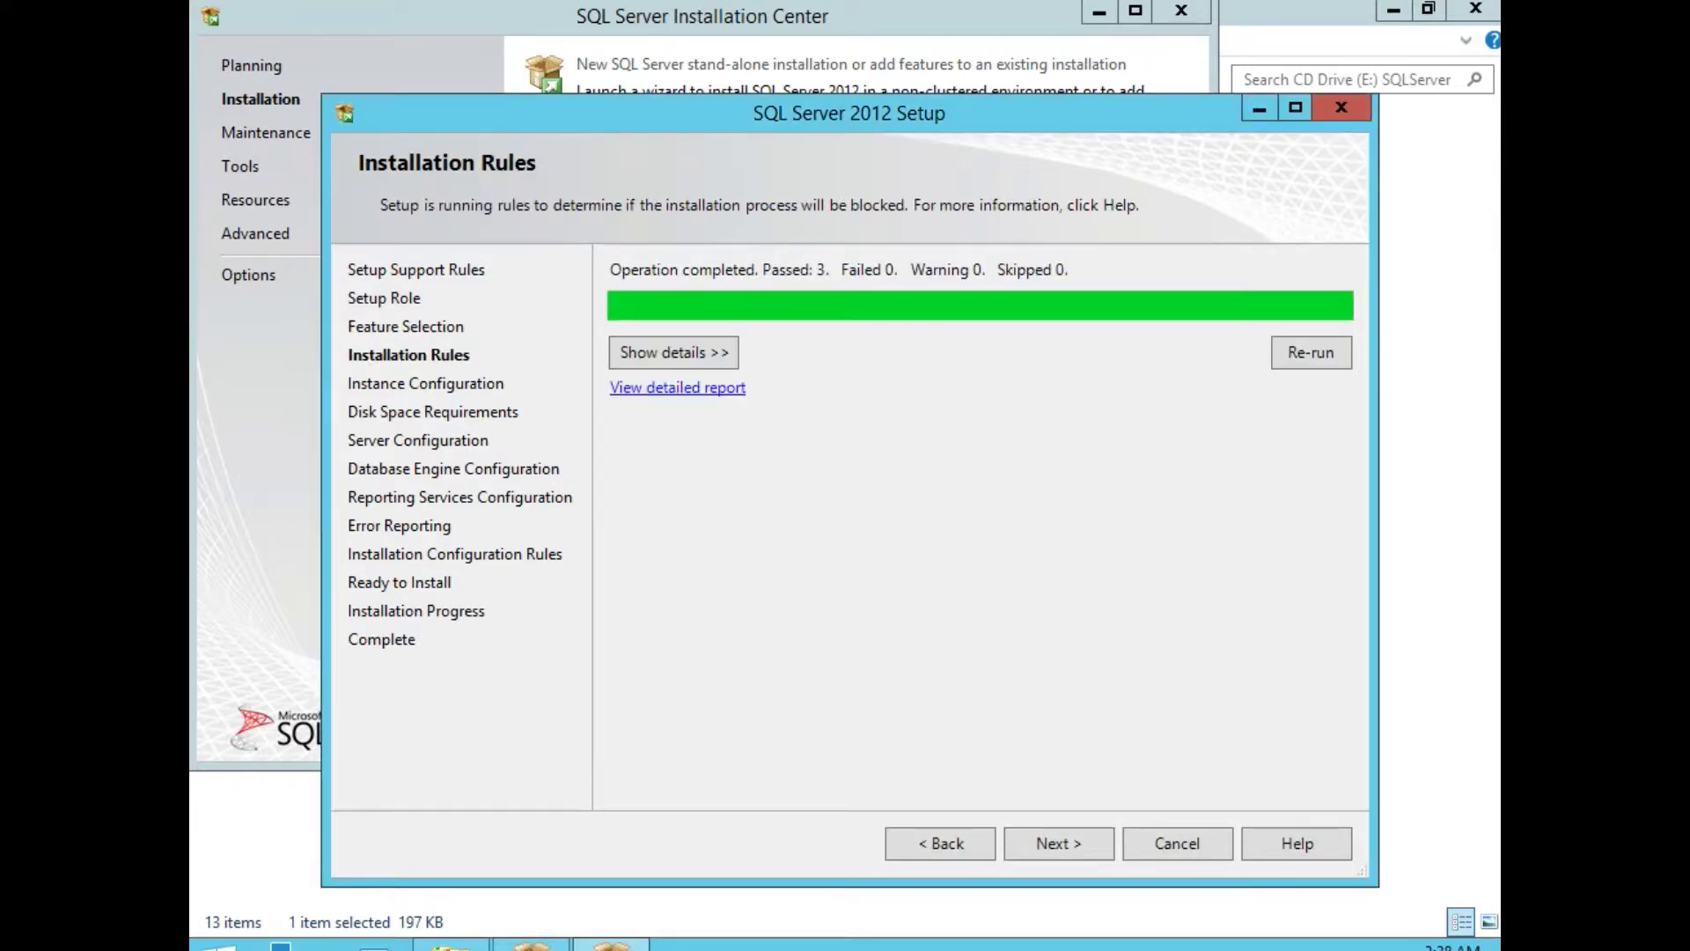
Keep the default MSSQLSERVER instance and accept the 3667 MB disk space requirement.
click(674, 352)
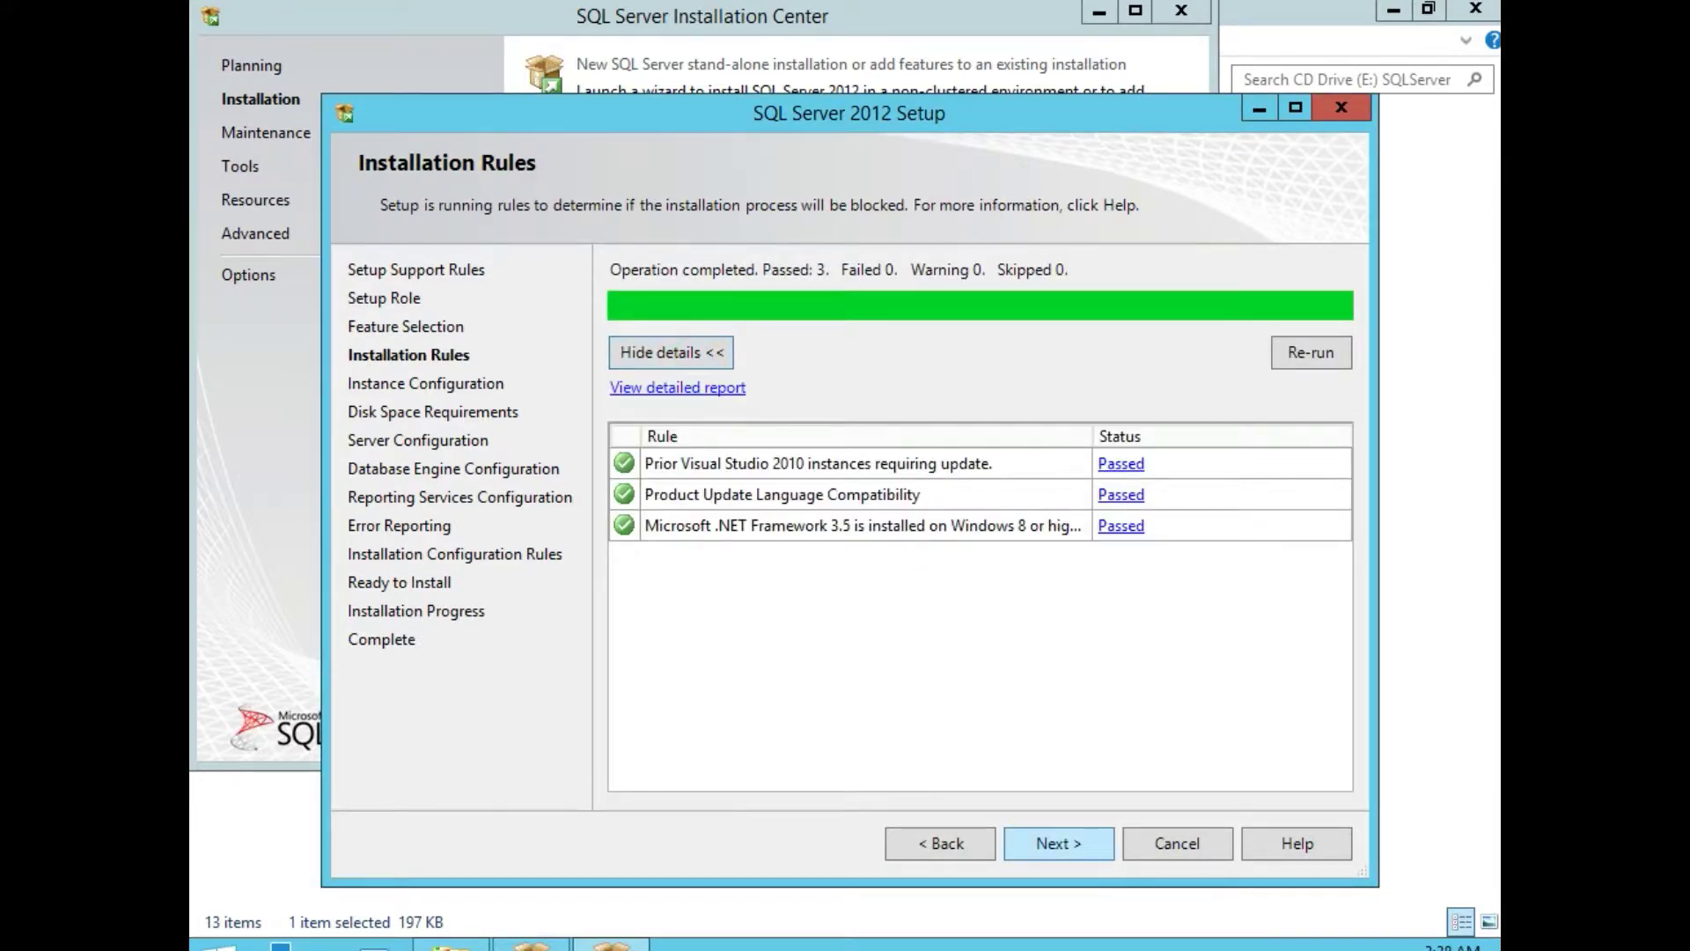
click(1063, 841)
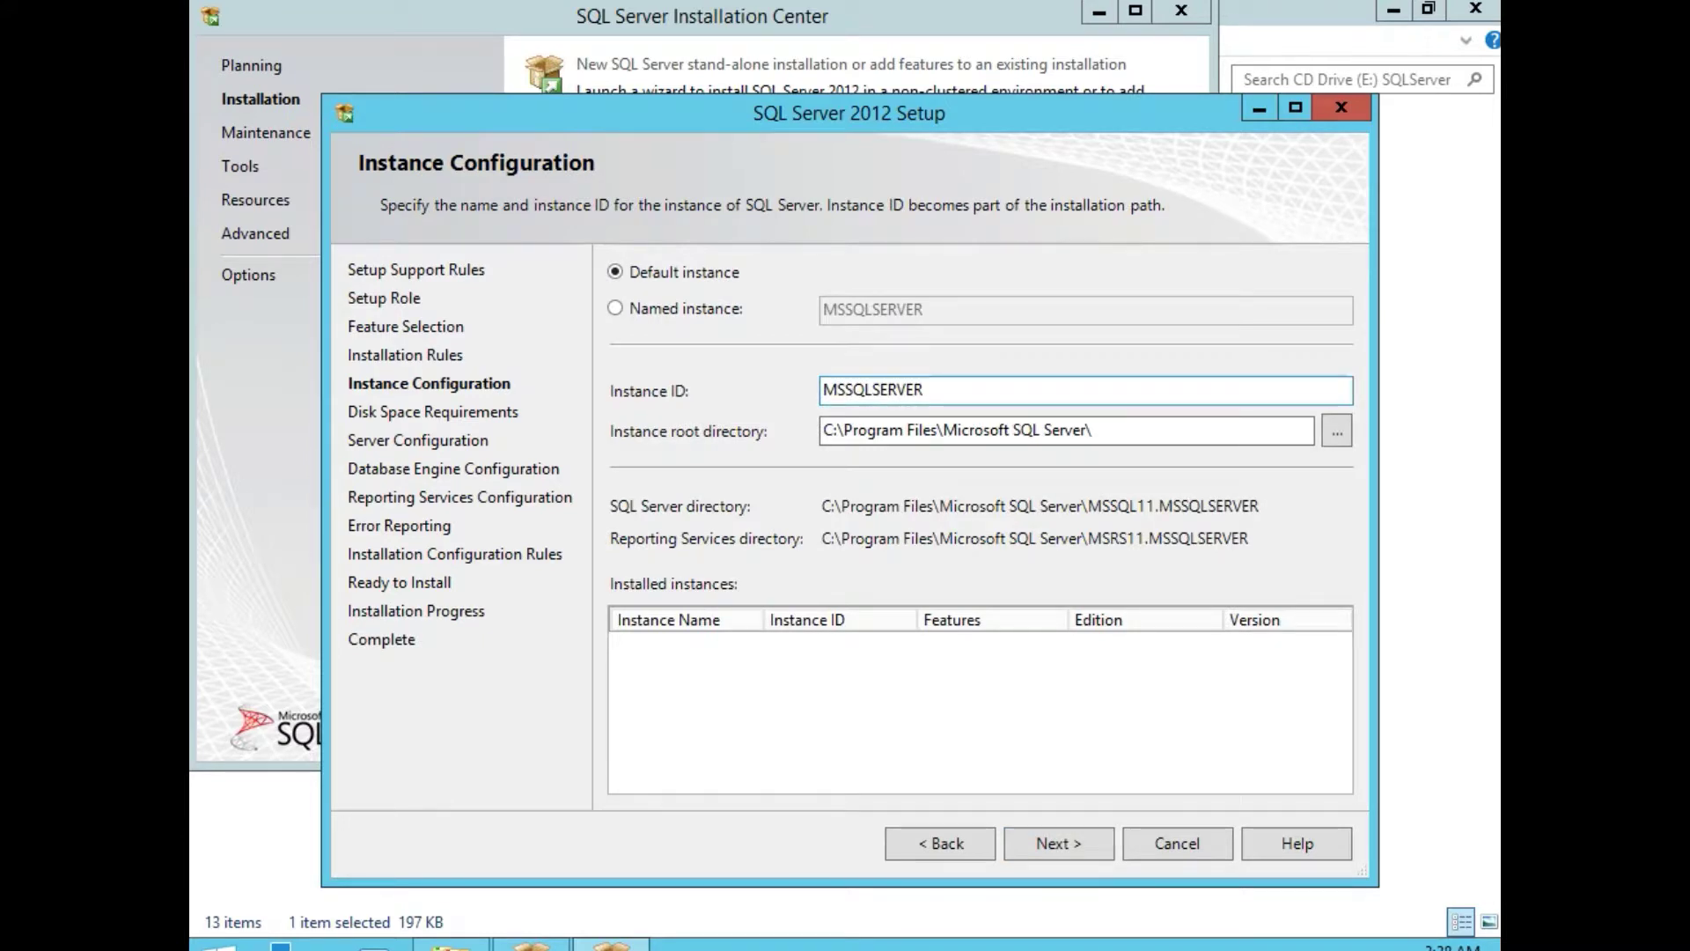
click(658, 272)
click(1066, 843)
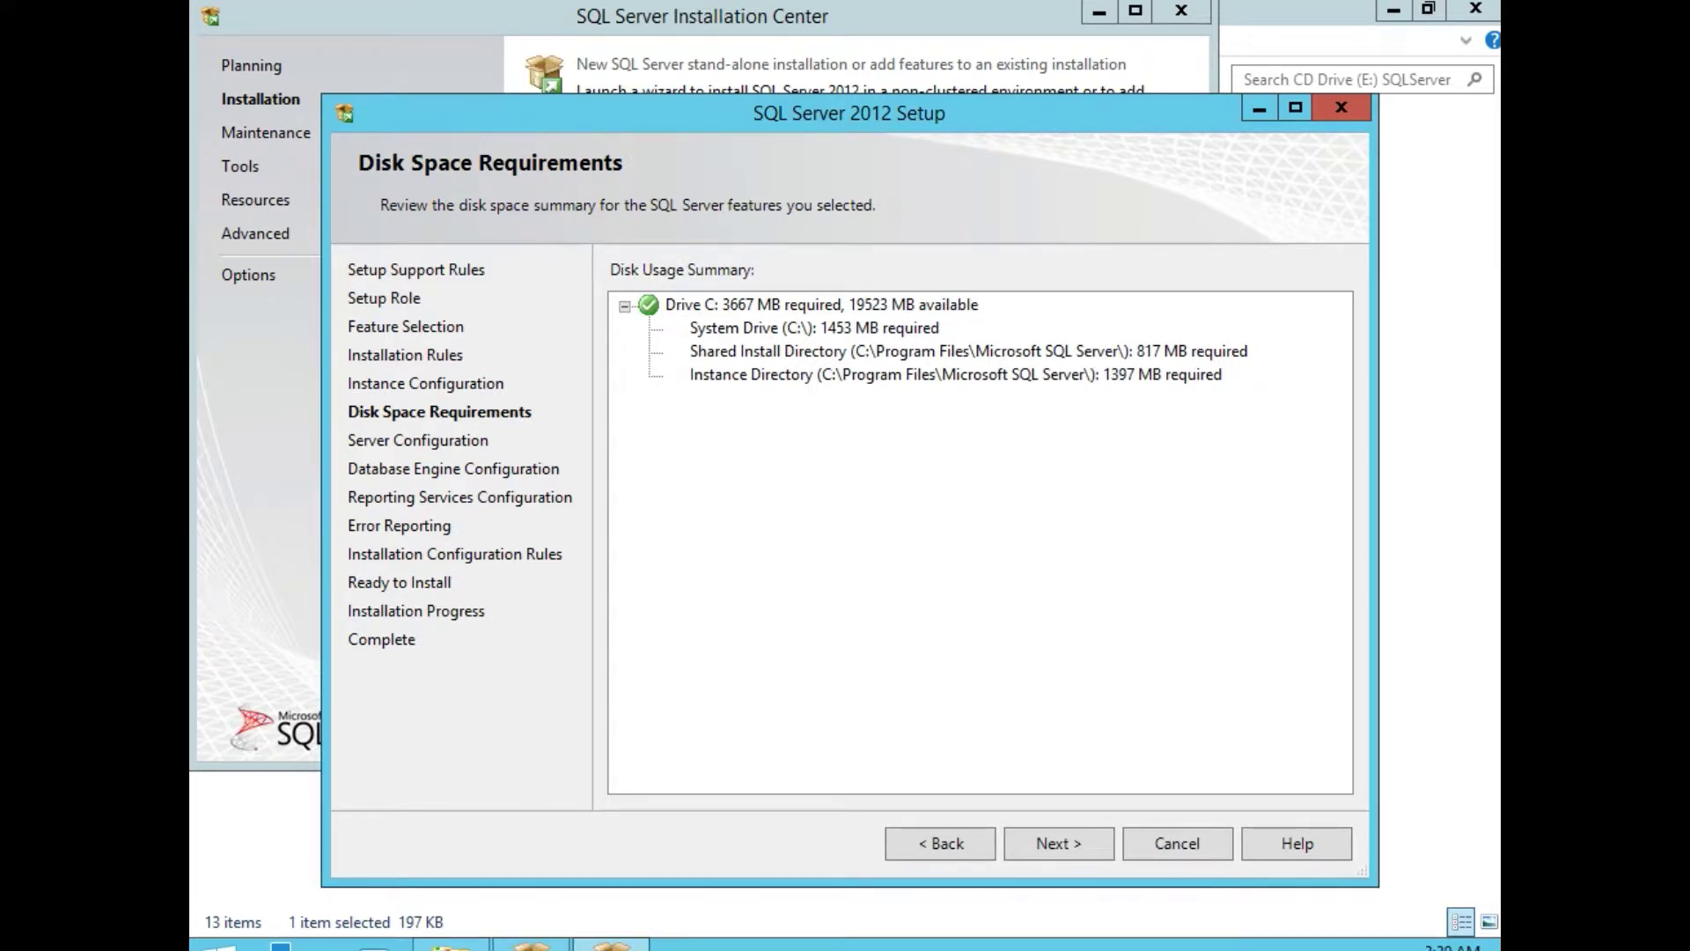
click(1067, 843)
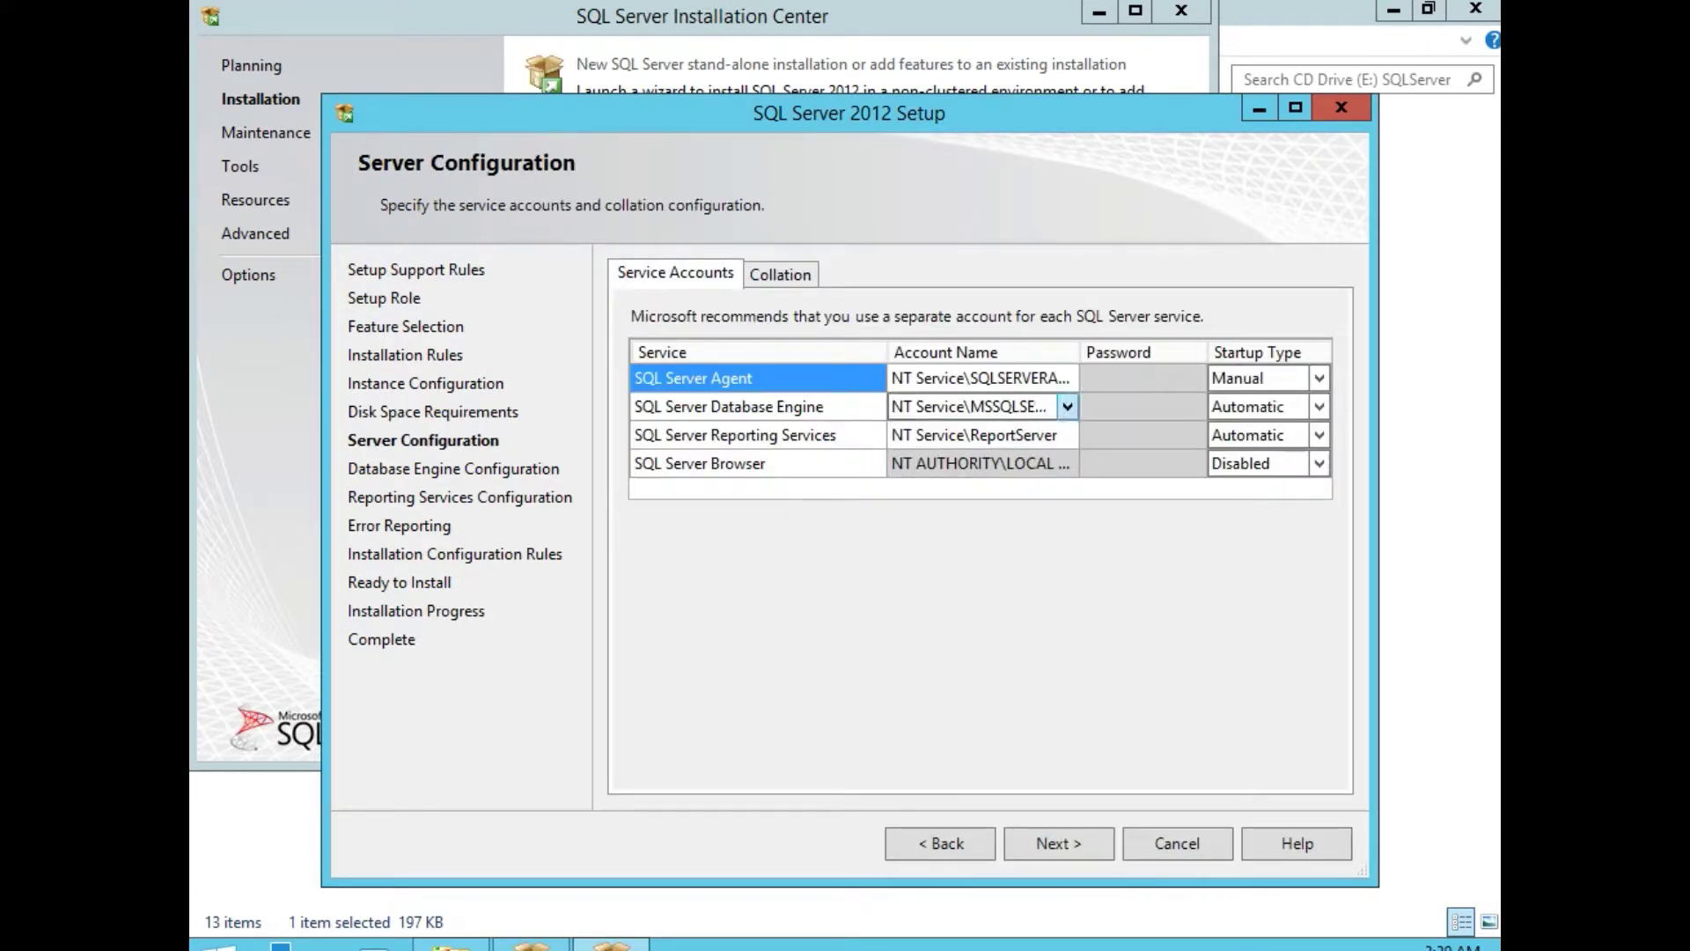
Set the SQL Server Agent service account to the domain Administrator and enter its password.
click(1013, 378)
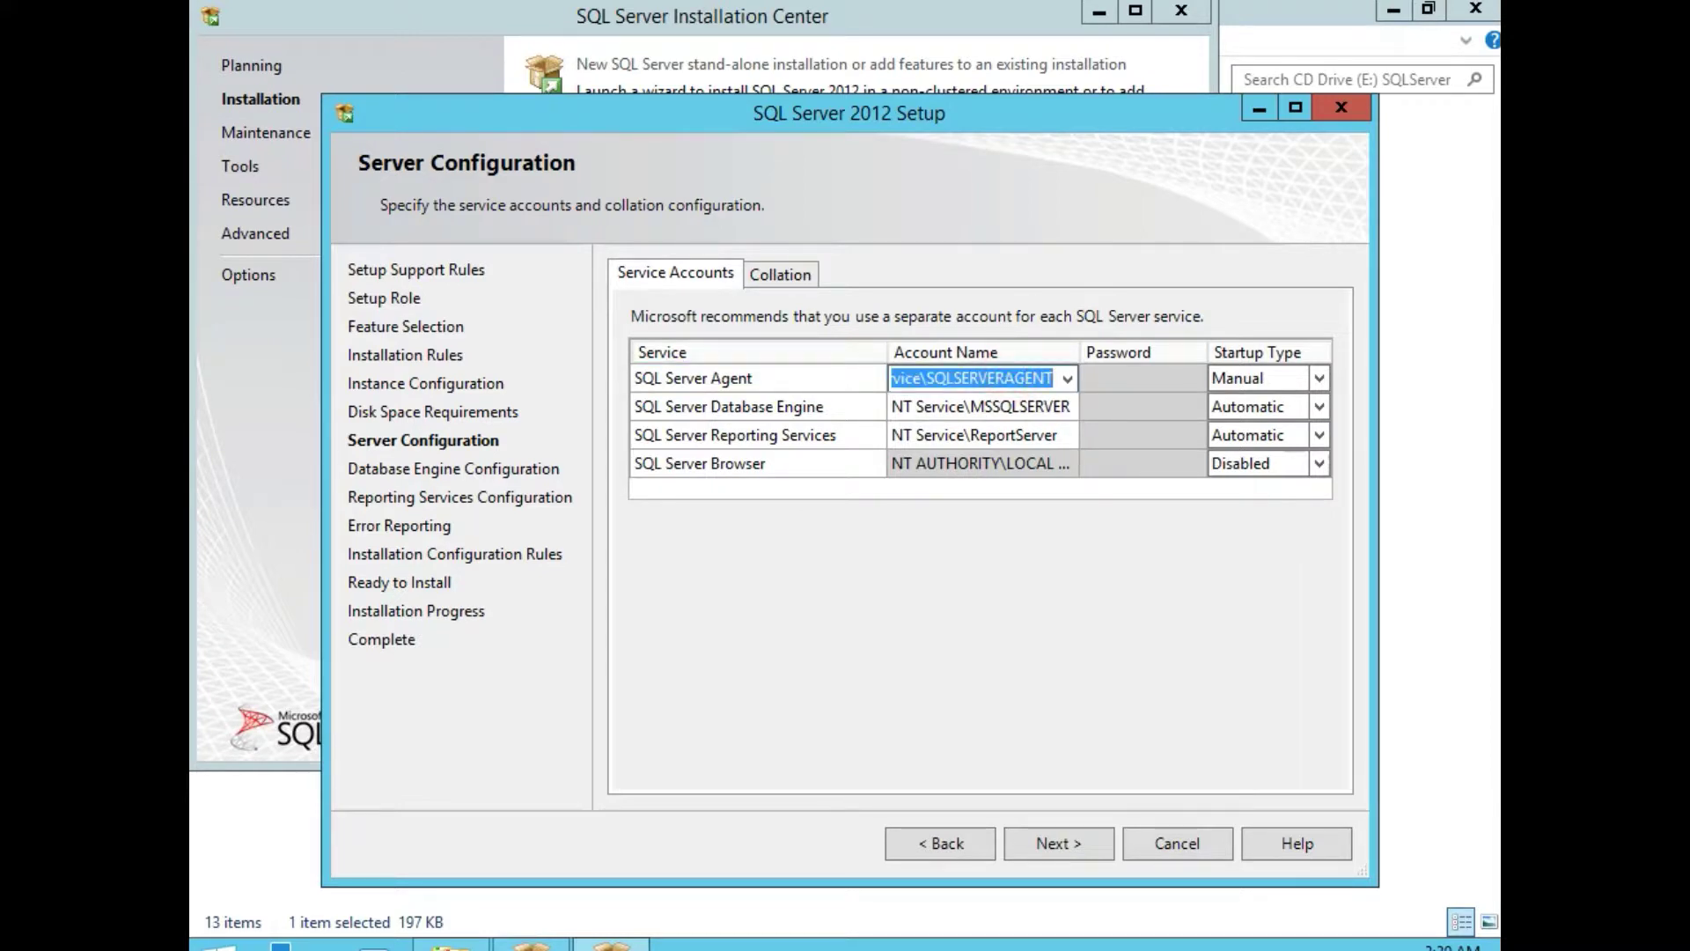
click(1068, 378)
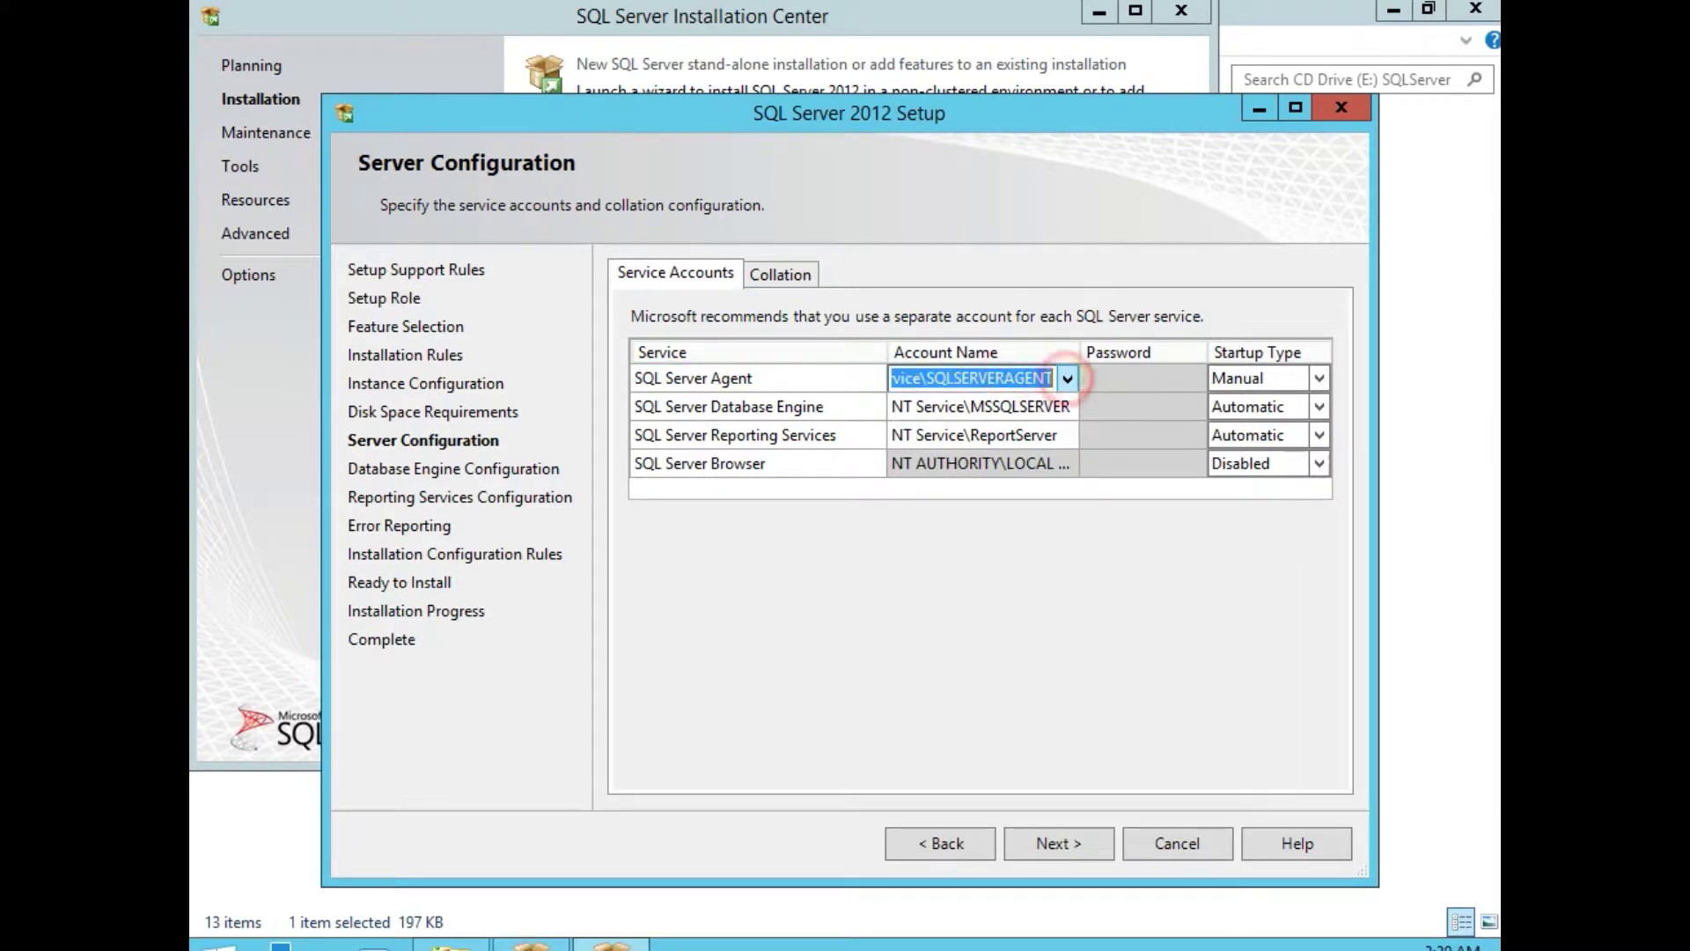
click(973, 431)
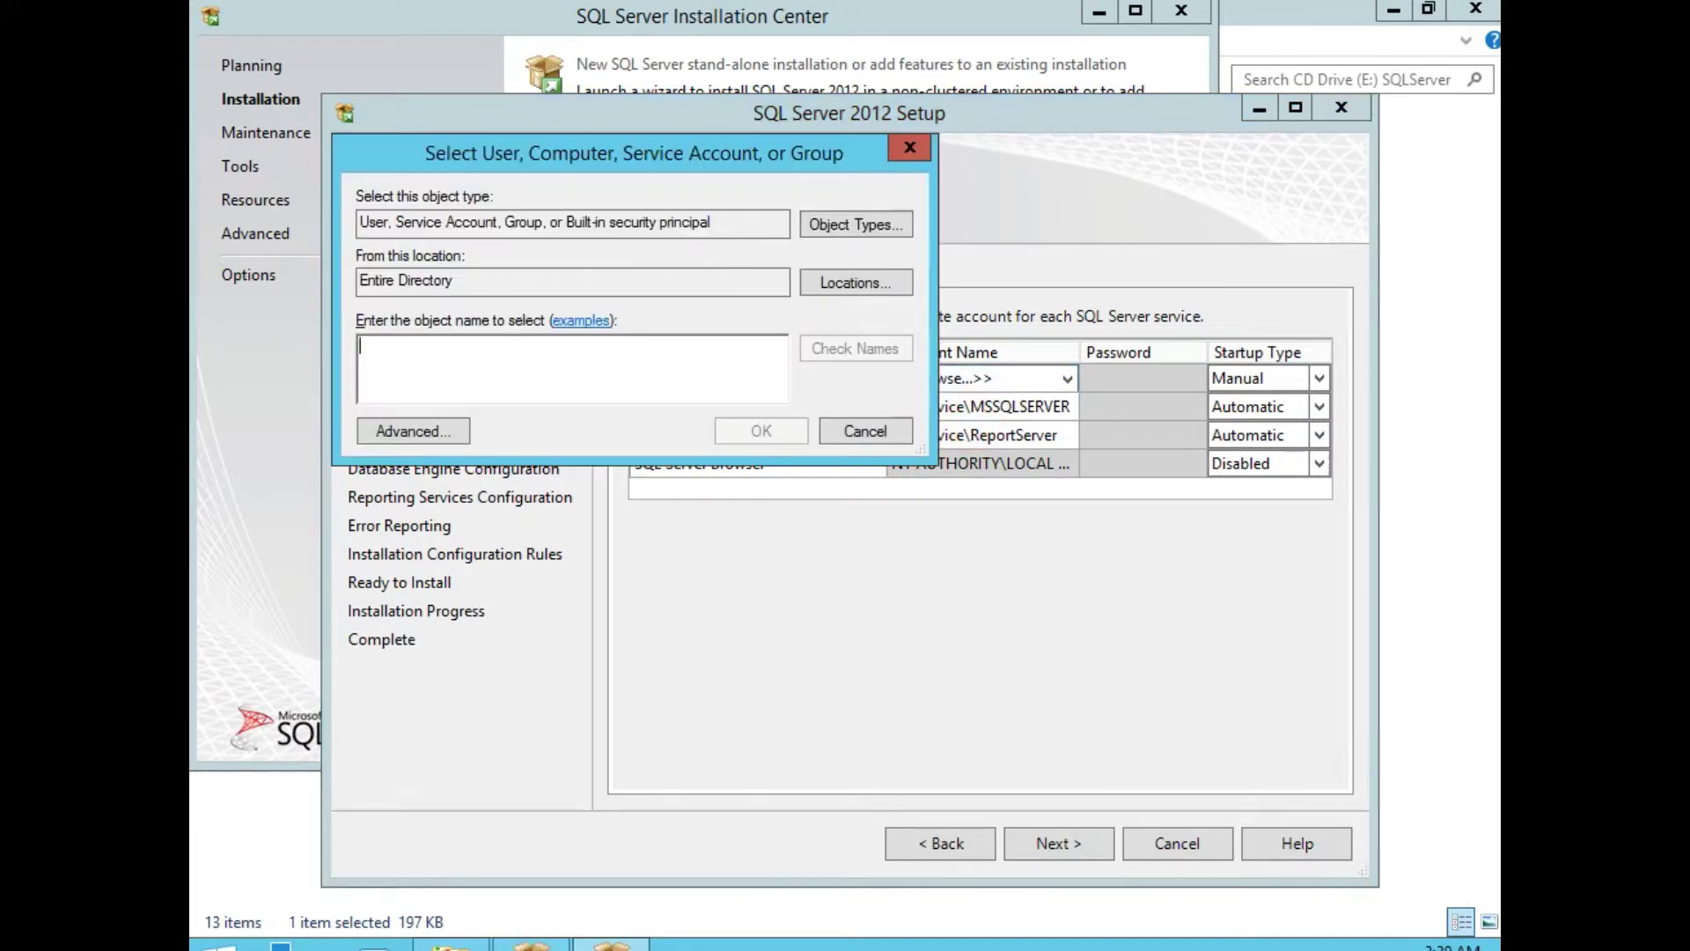
click(383, 365)
text(a)
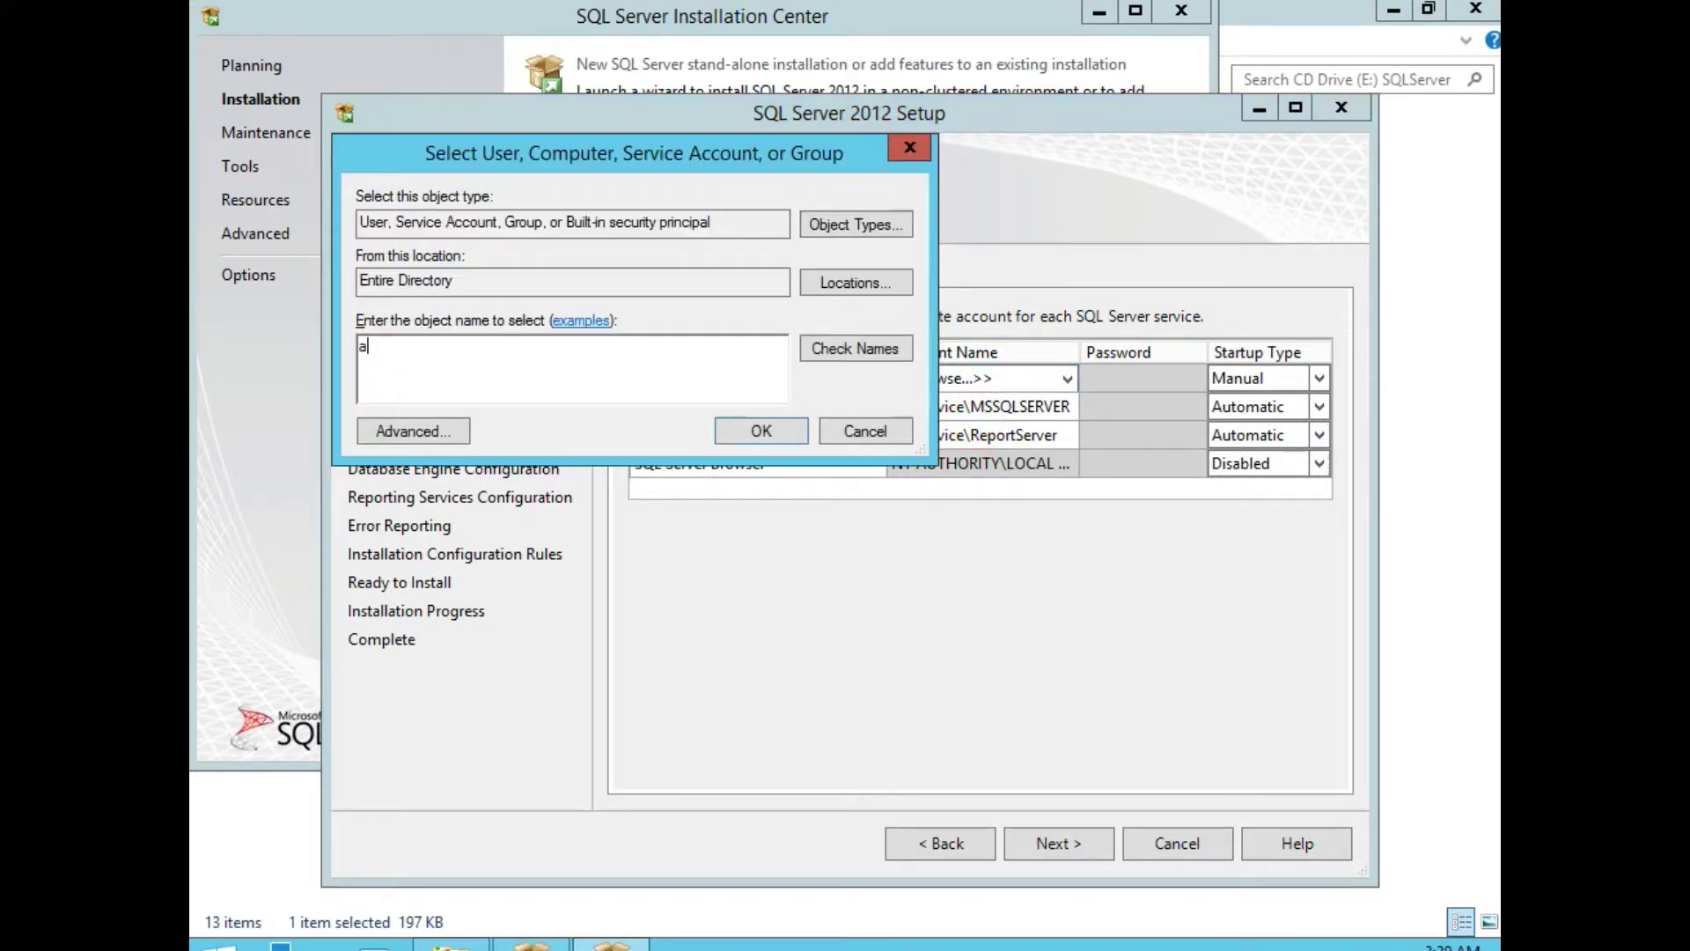
text(dministrator)
click(855, 348)
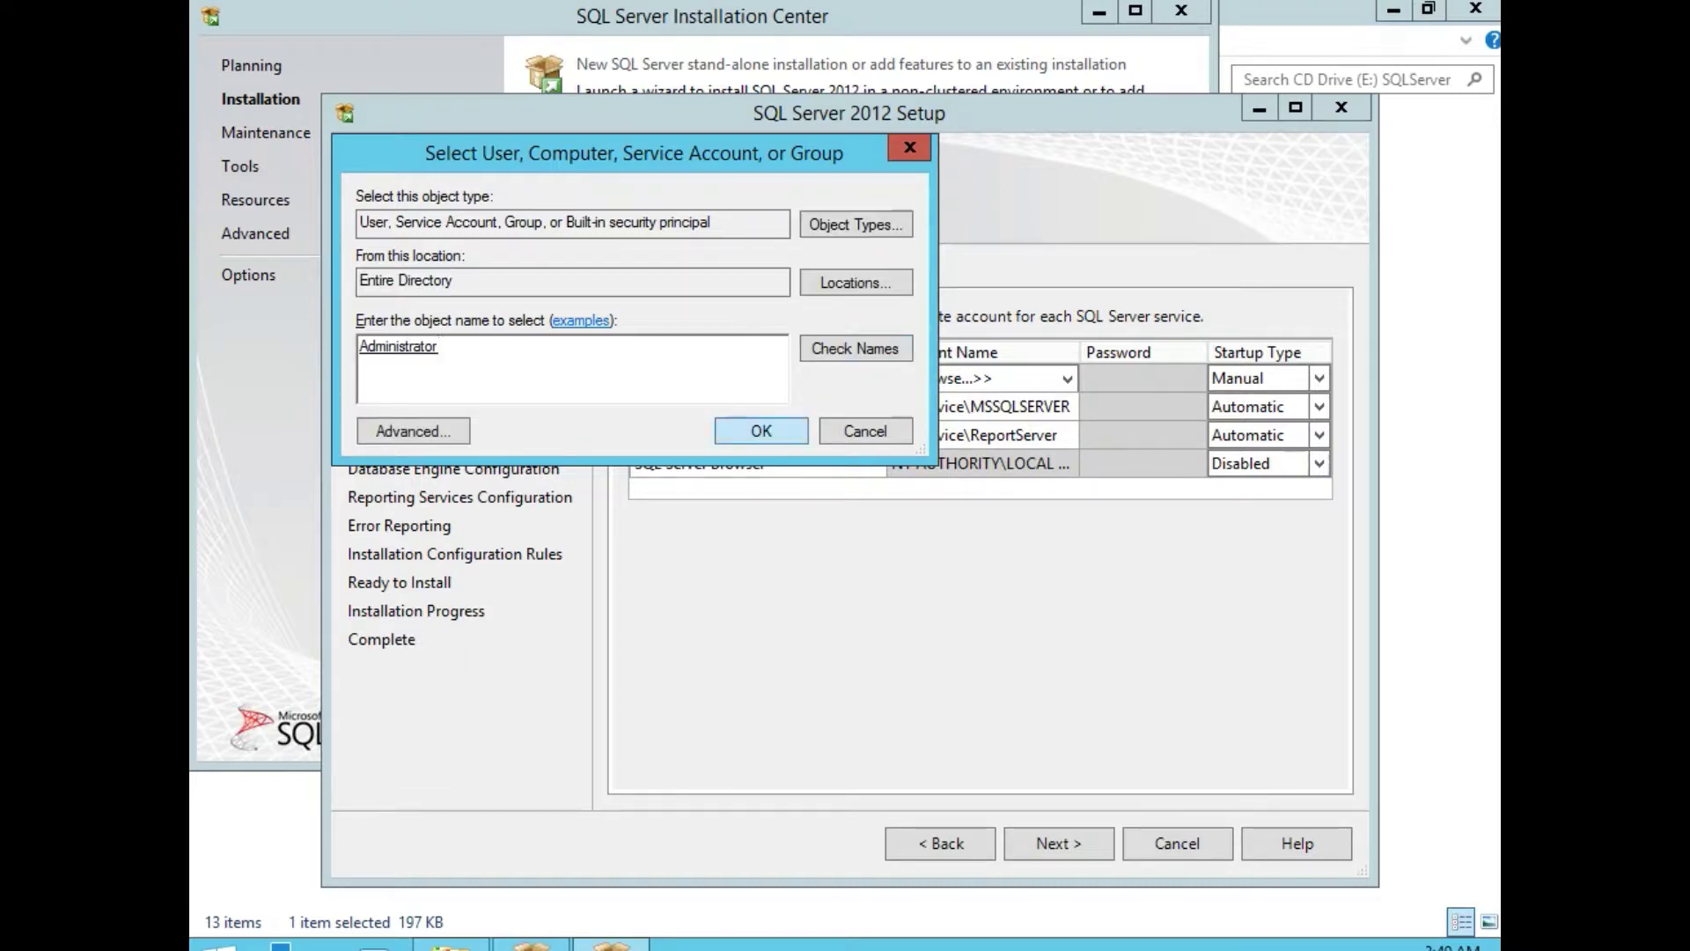
click(763, 432)
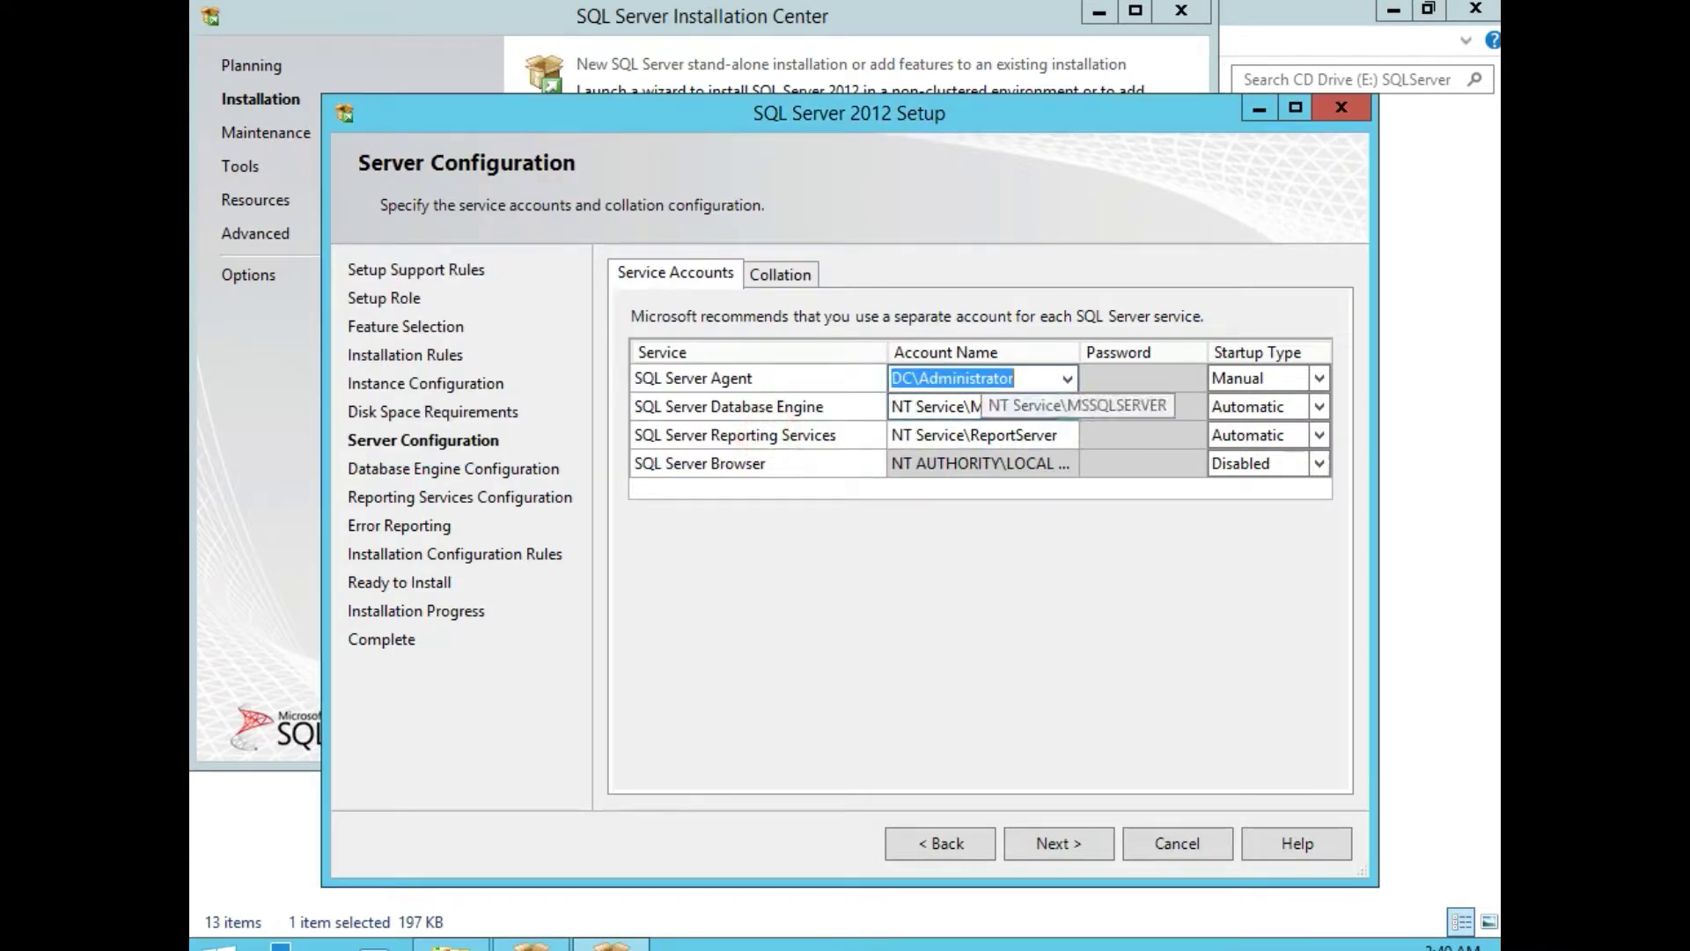
click(1102, 381)
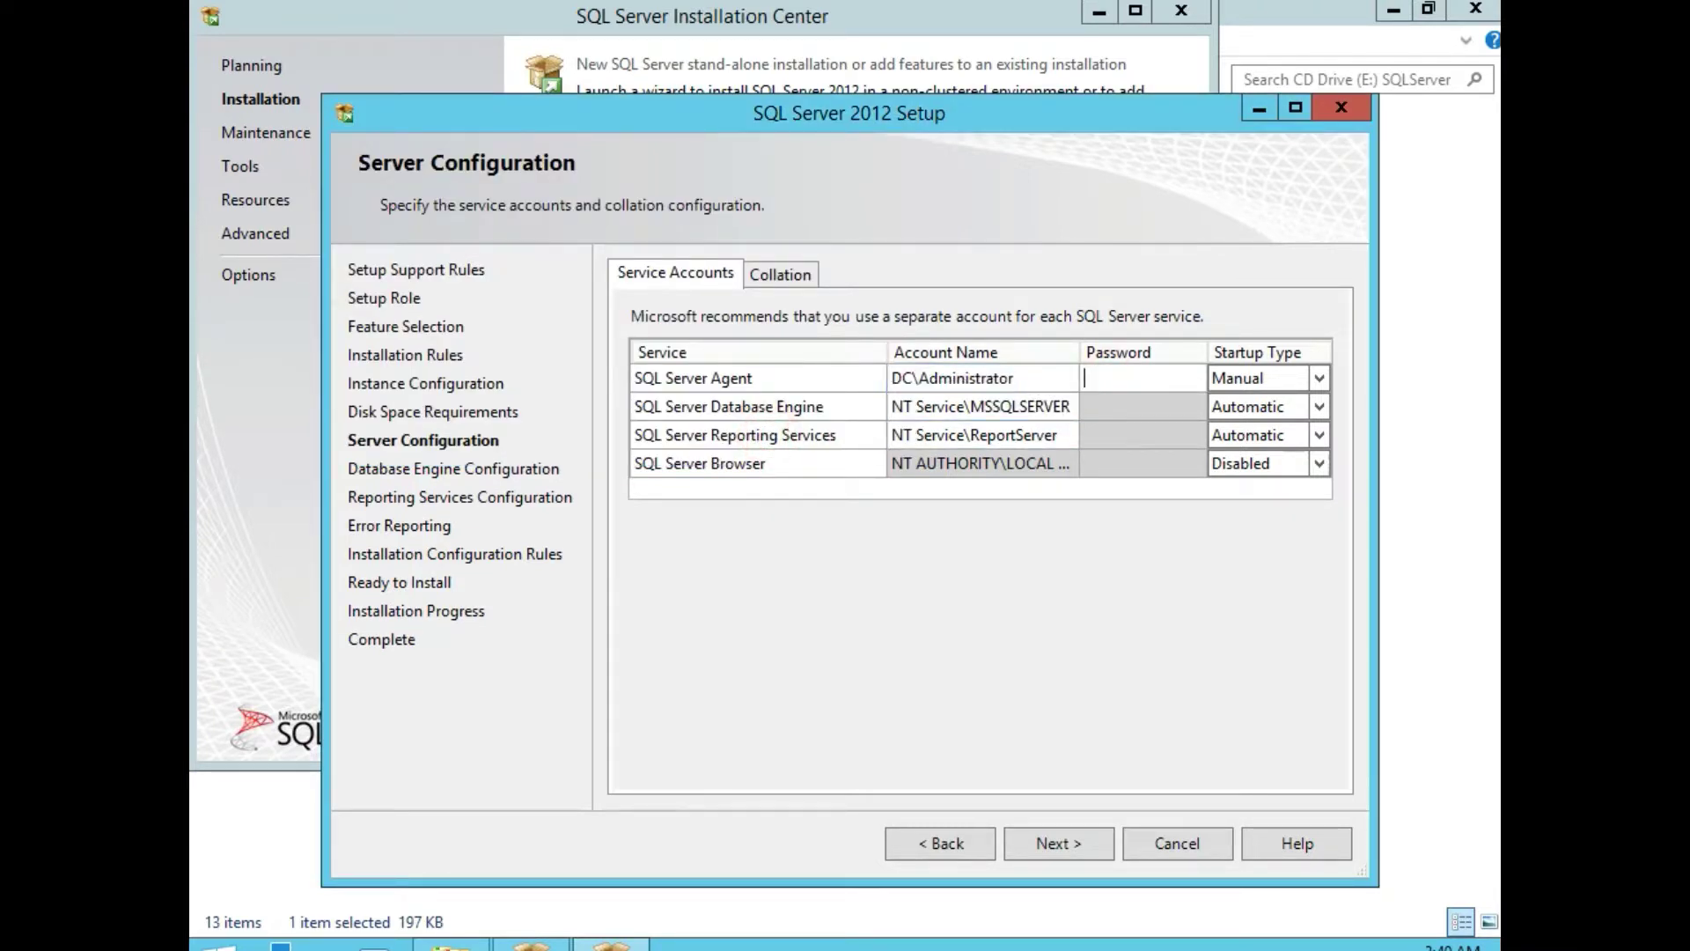
text(••••••••••)
Set the Database Engine service account to the domain Administrator and enter its password.
click(1070, 403)
click(1070, 404)
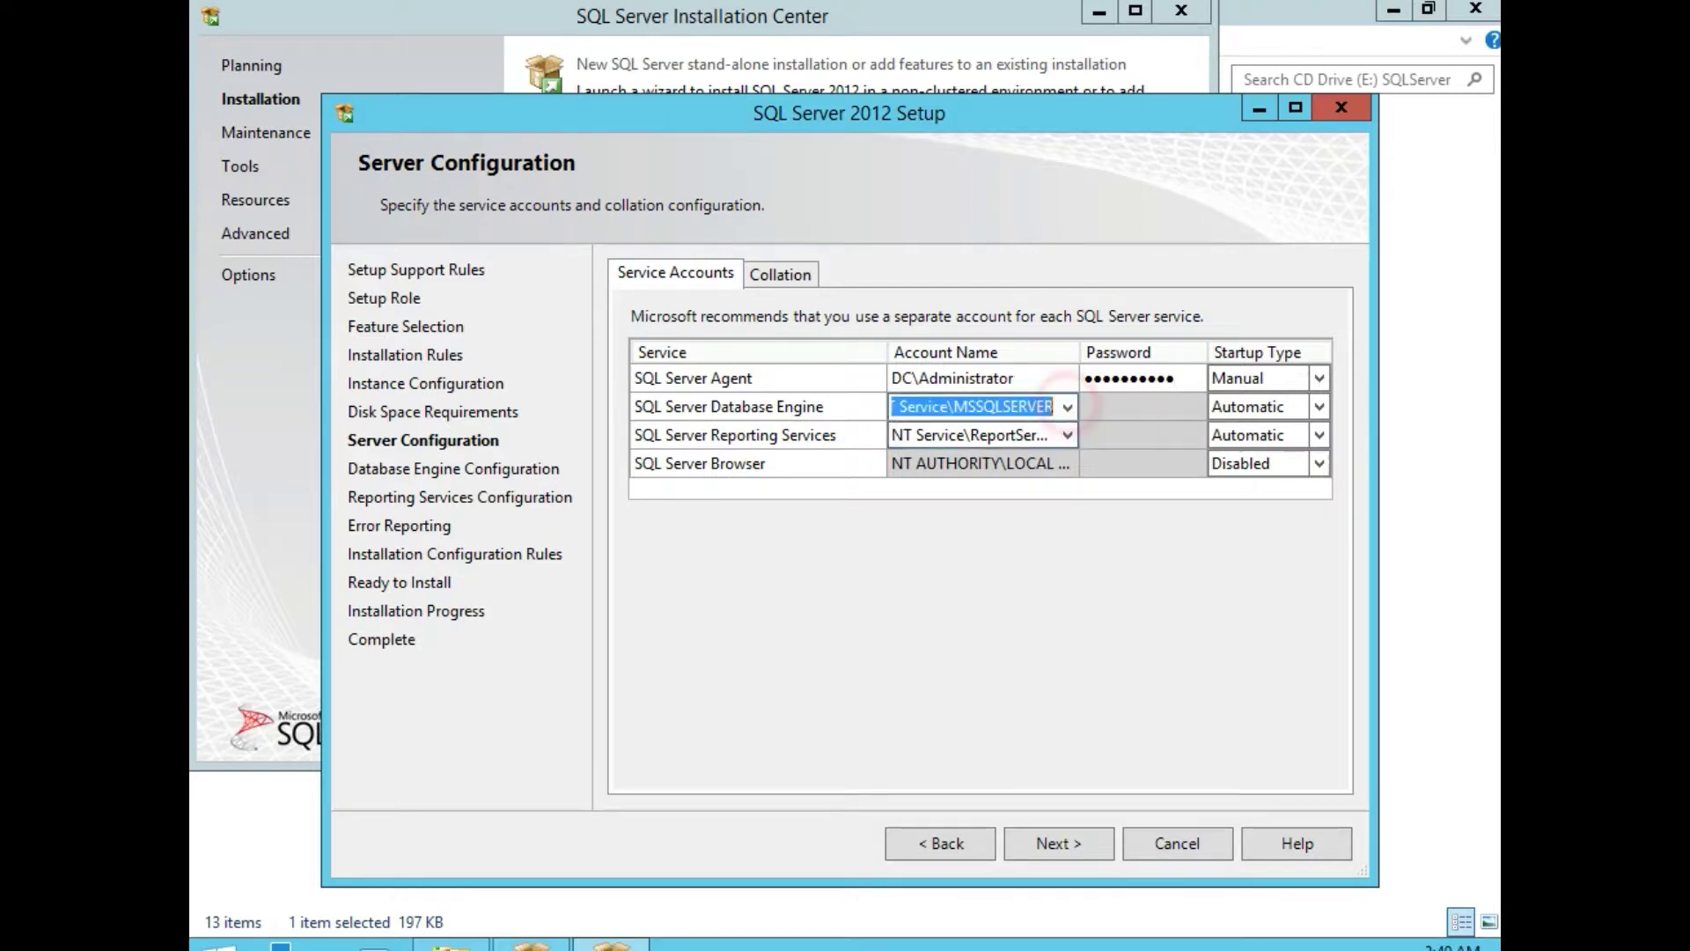
click(1068, 406)
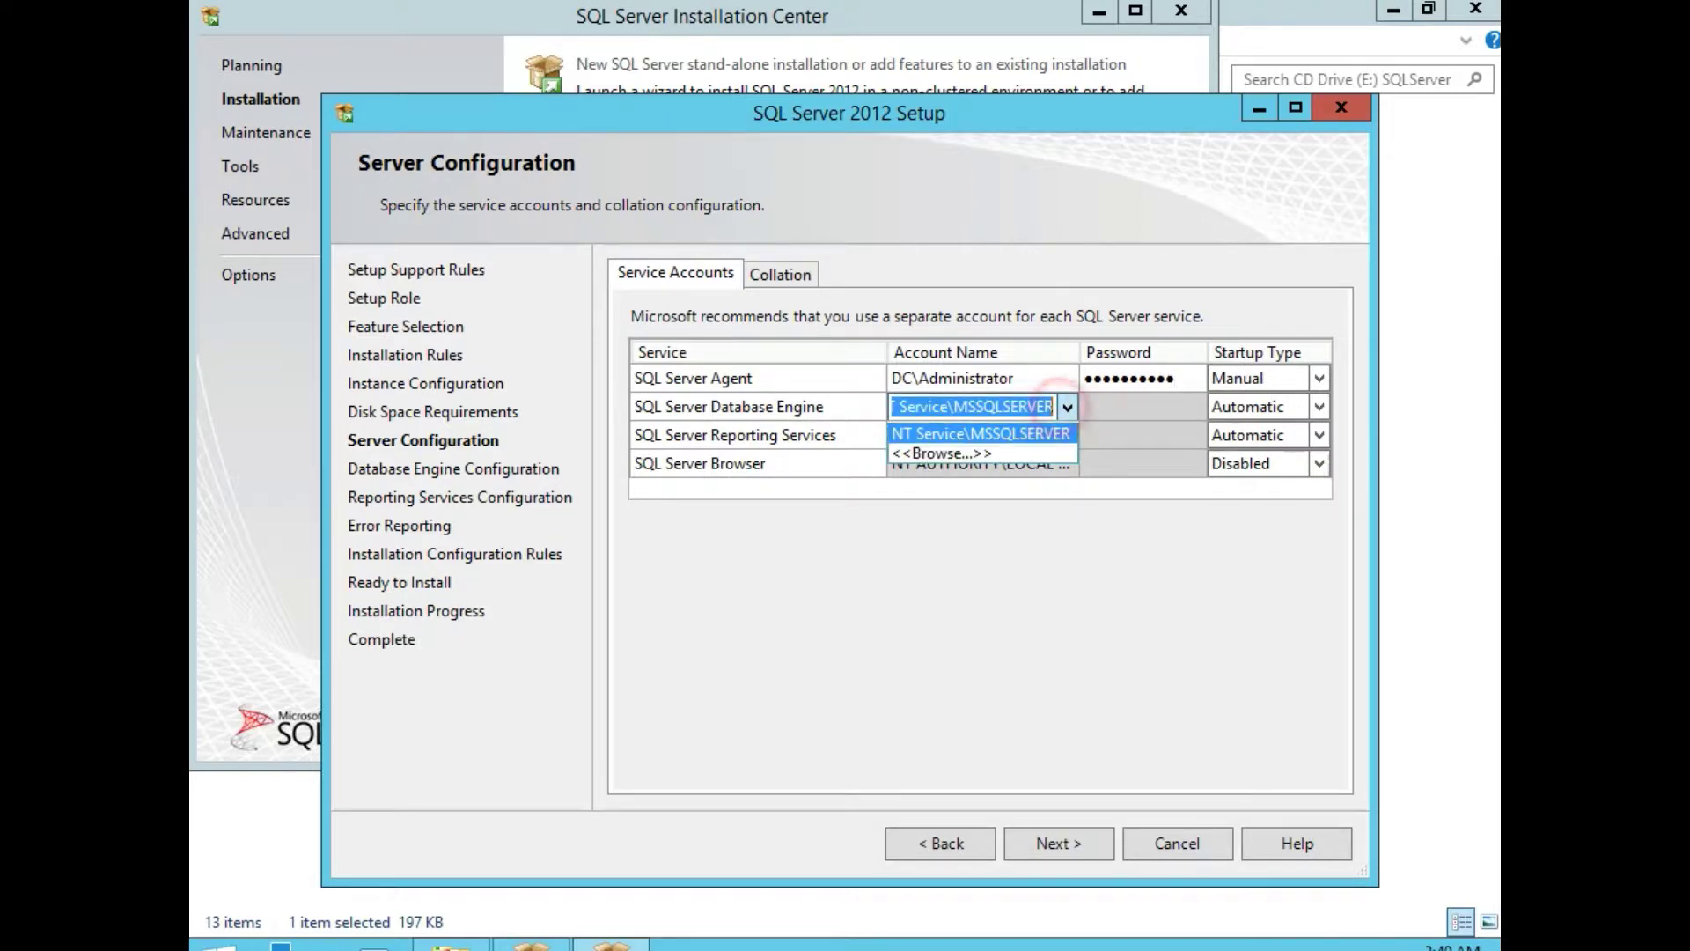
click(960, 452)
click(599, 357)
text(ad)
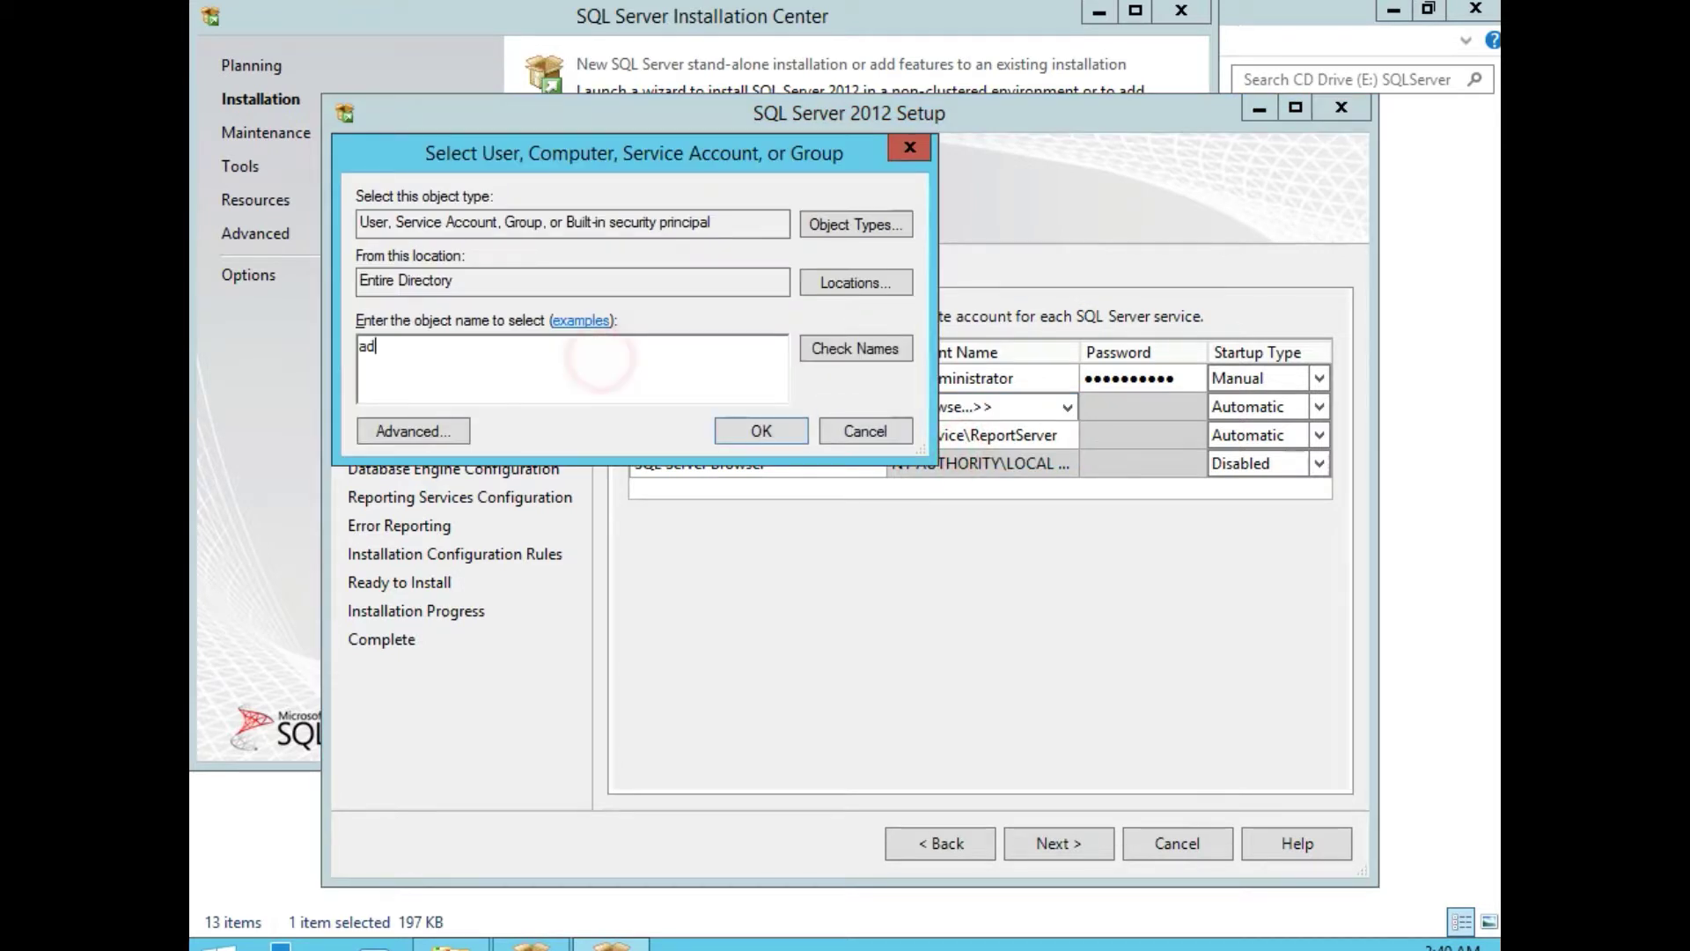
text(ministrat)
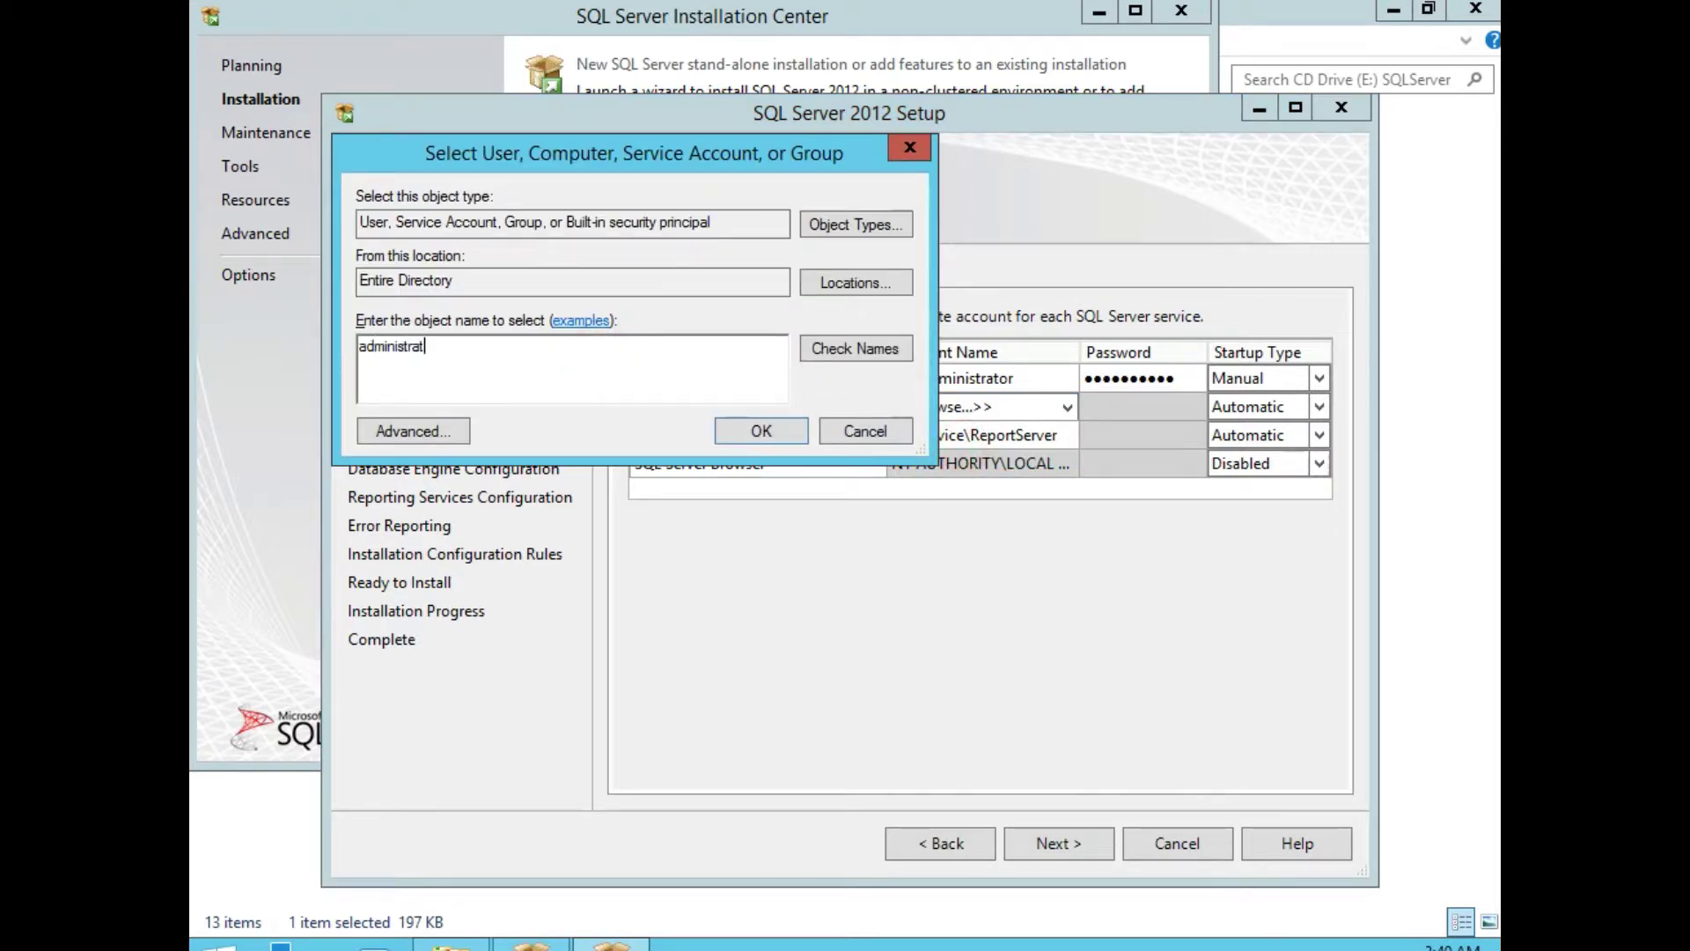
text(or)
click(838, 347)
click(760, 431)
click(1114, 406)
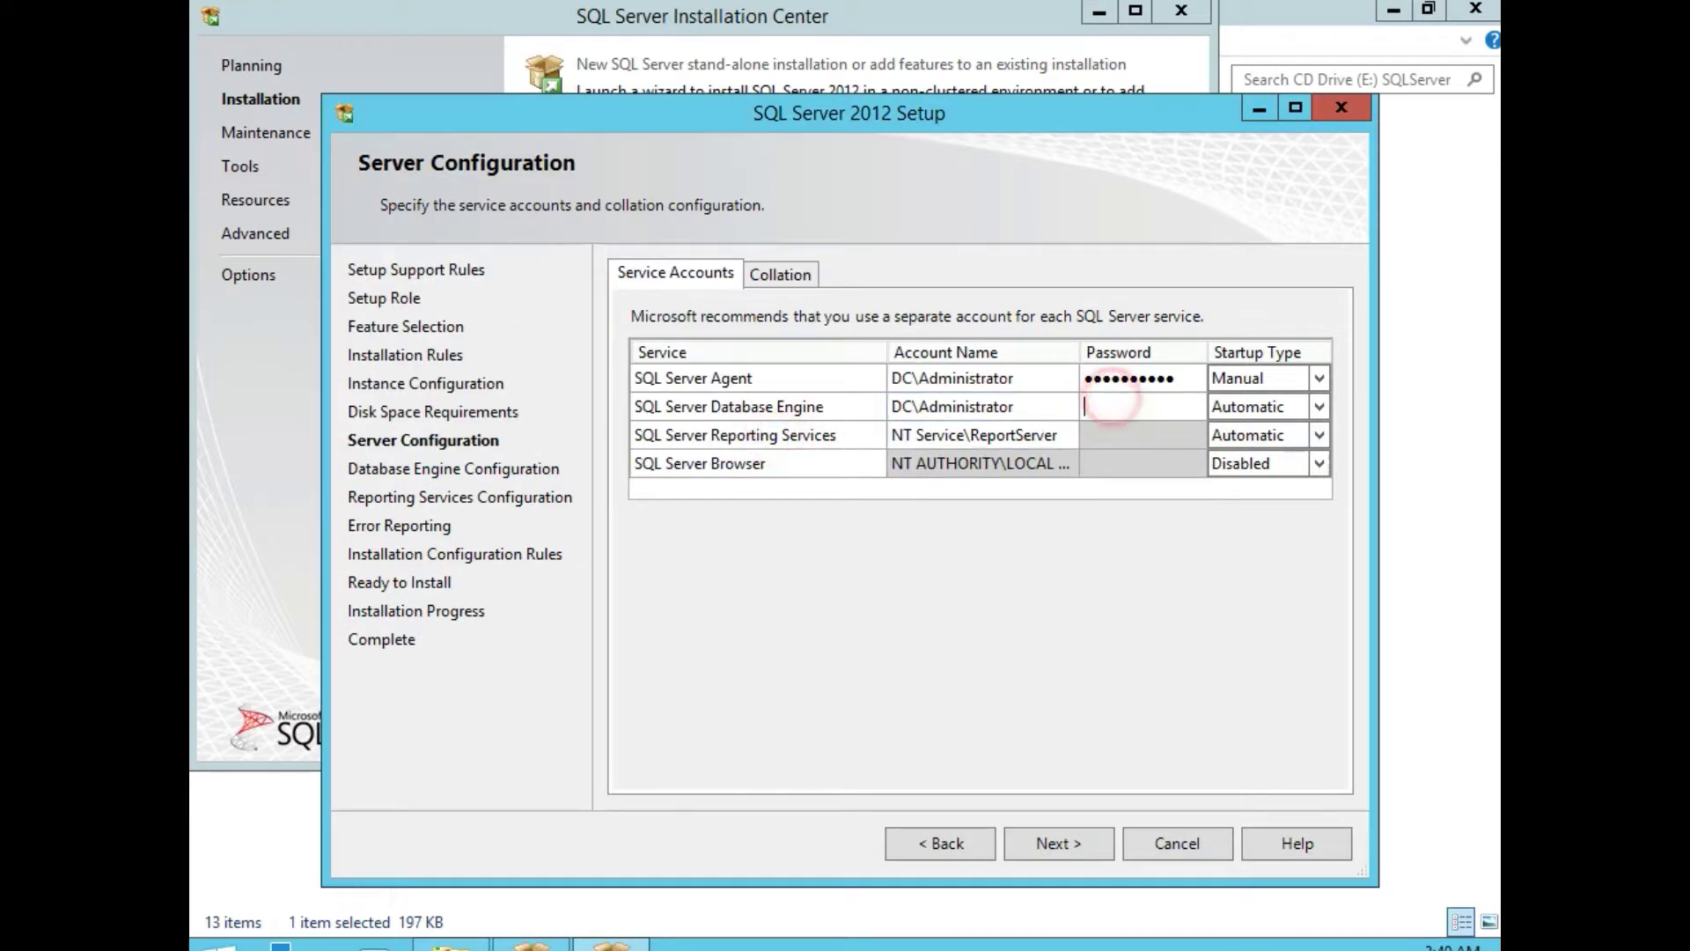
text(••••••••••)
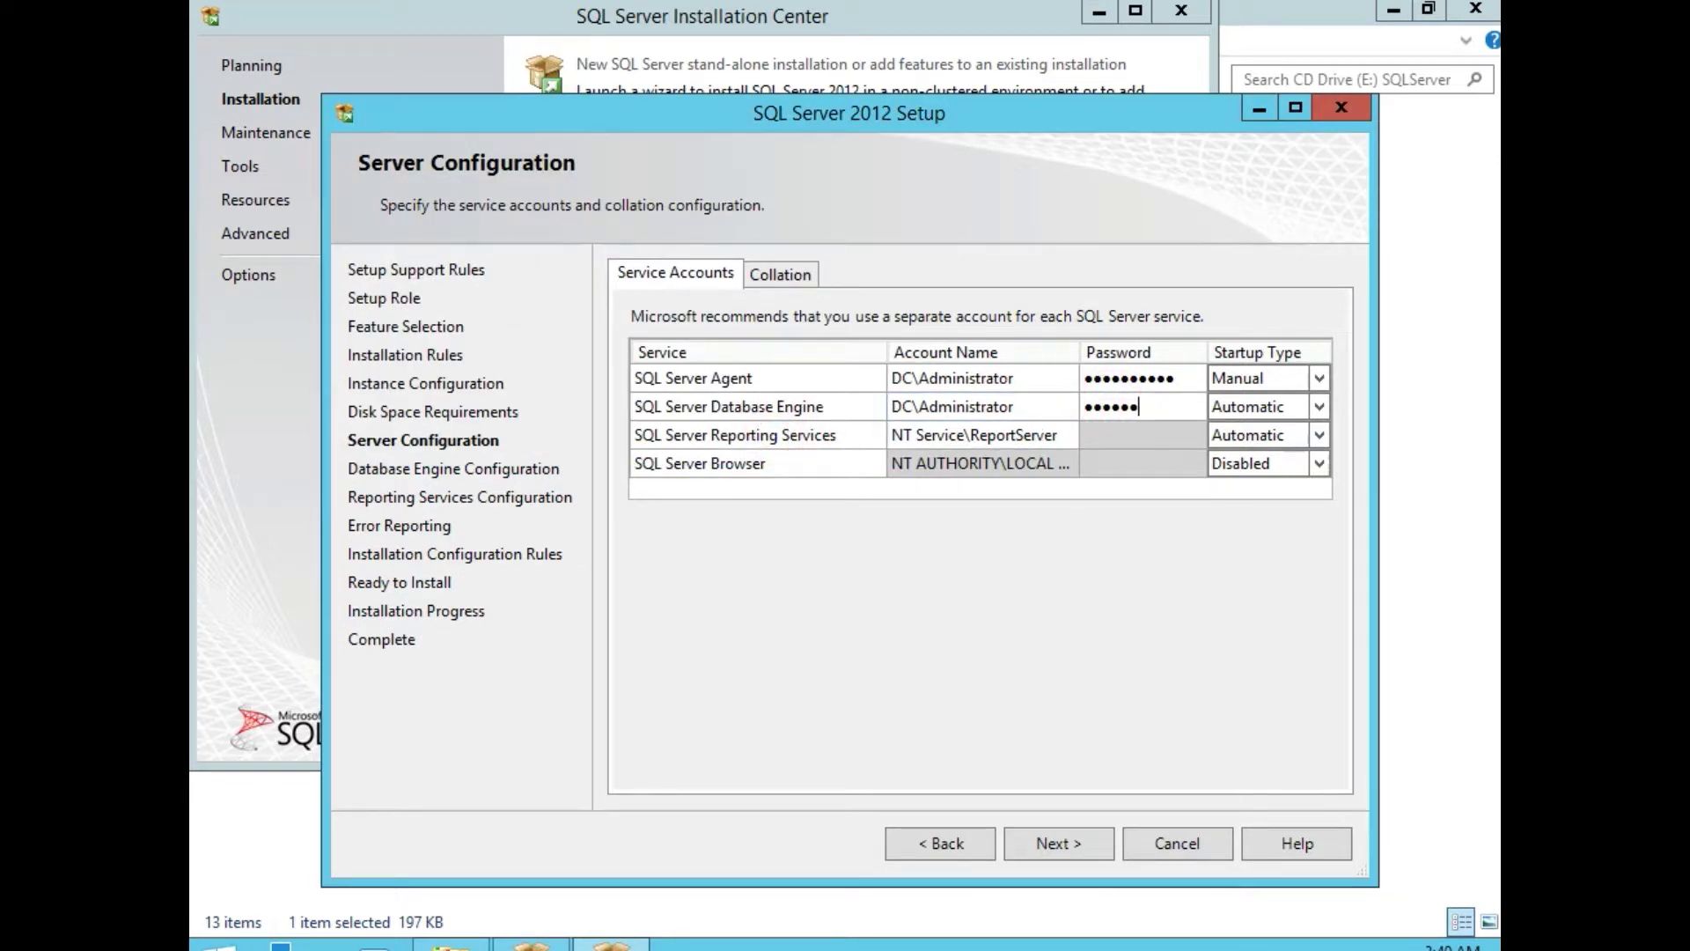
Set the Reporting Services service account to the domain Administrator and enter the account password.
click(1067, 434)
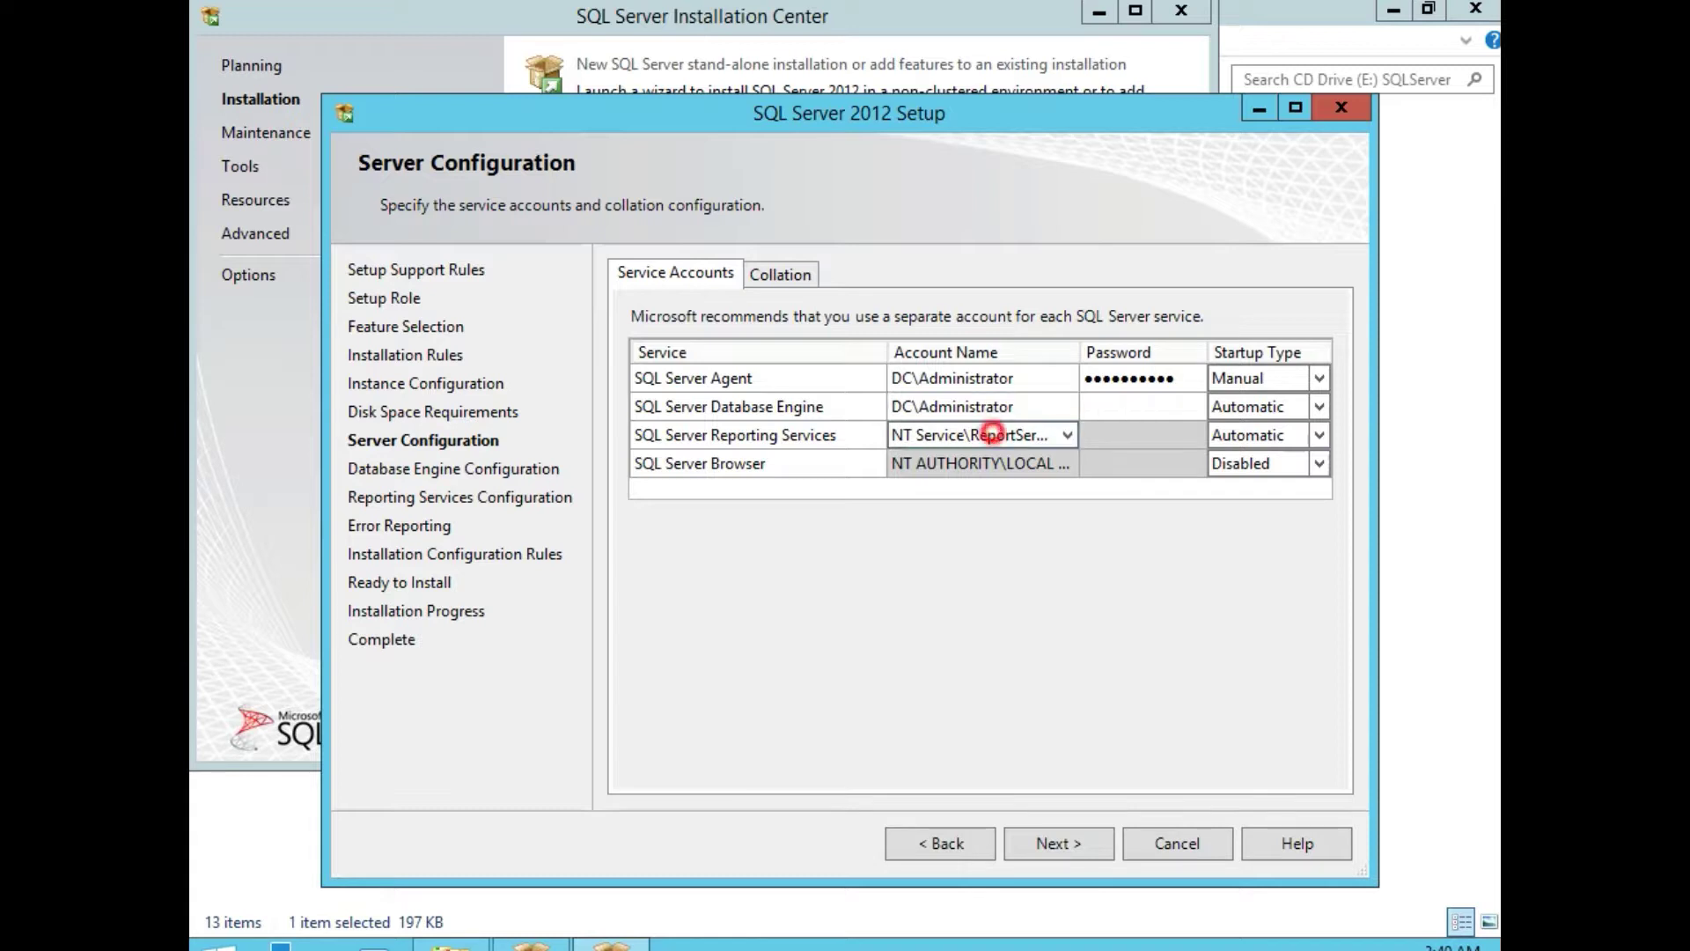
click(1069, 435)
click(999, 484)
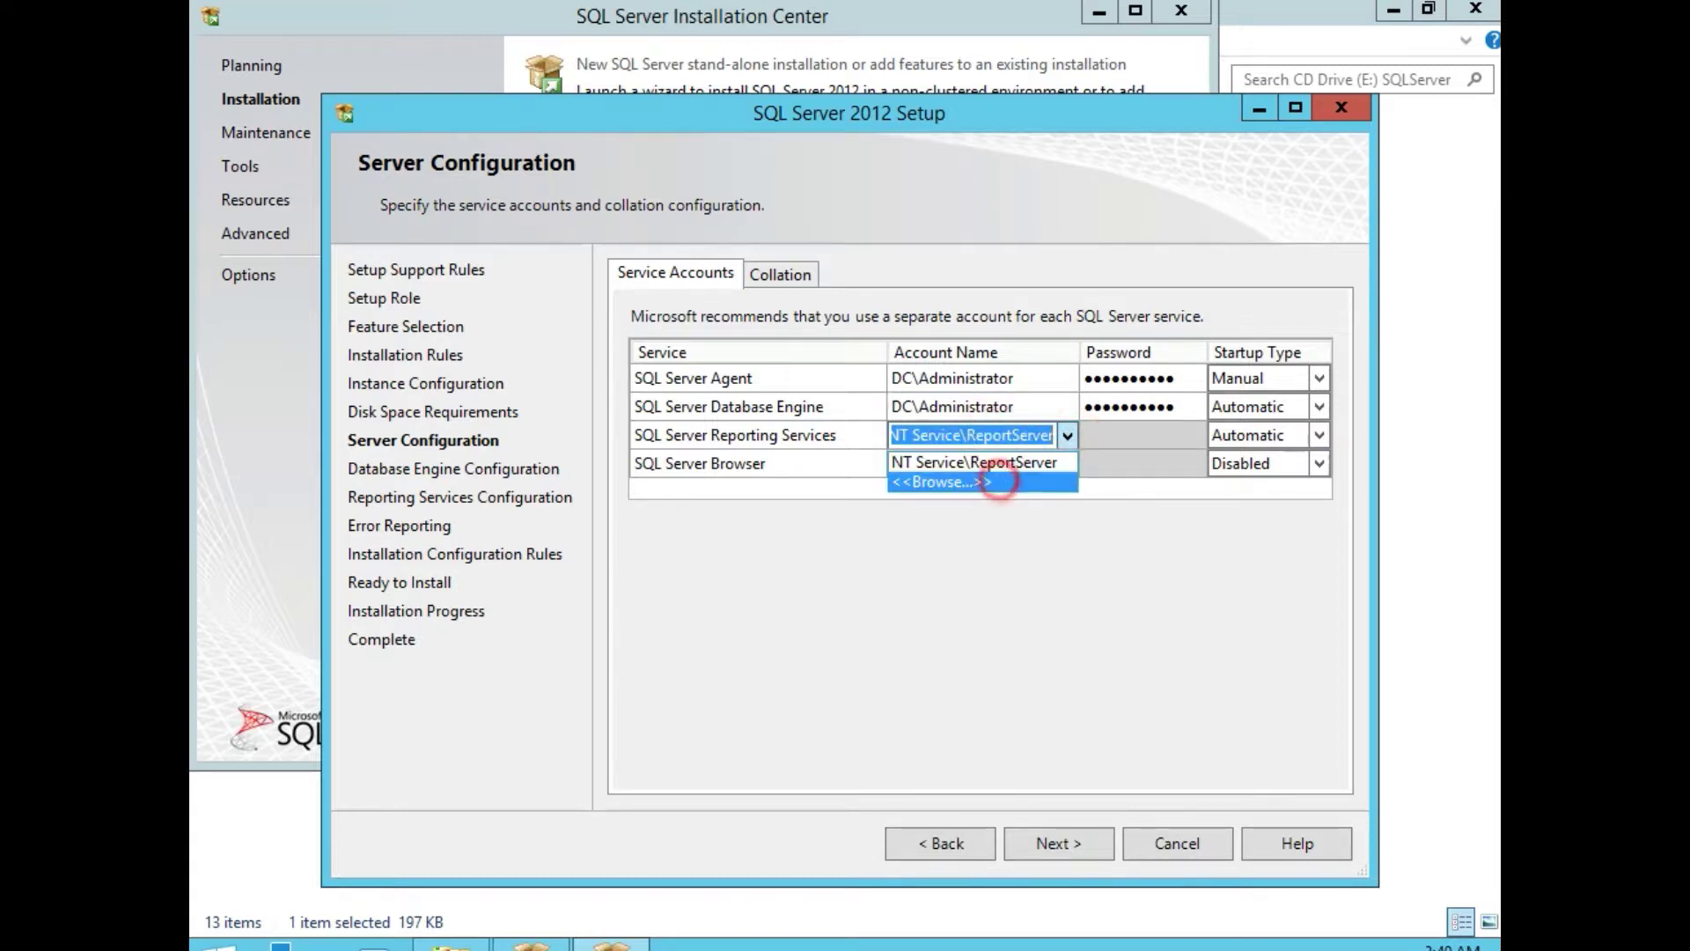
click(678, 361)
text(ad)
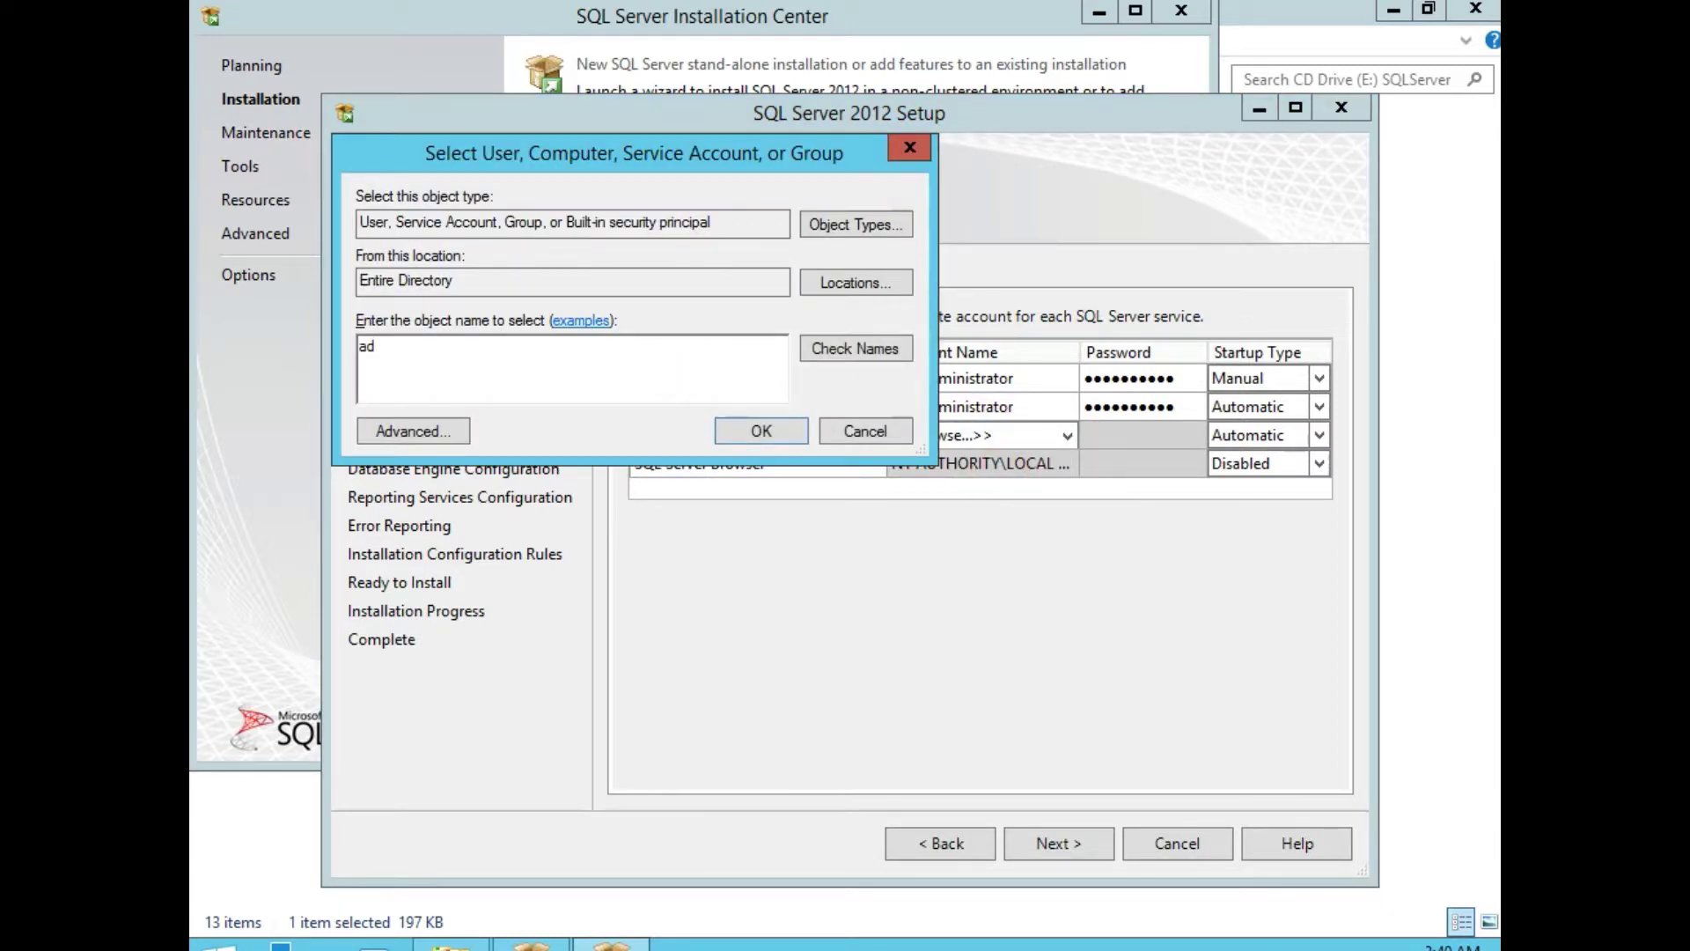
text(ministrator)
click(861, 347)
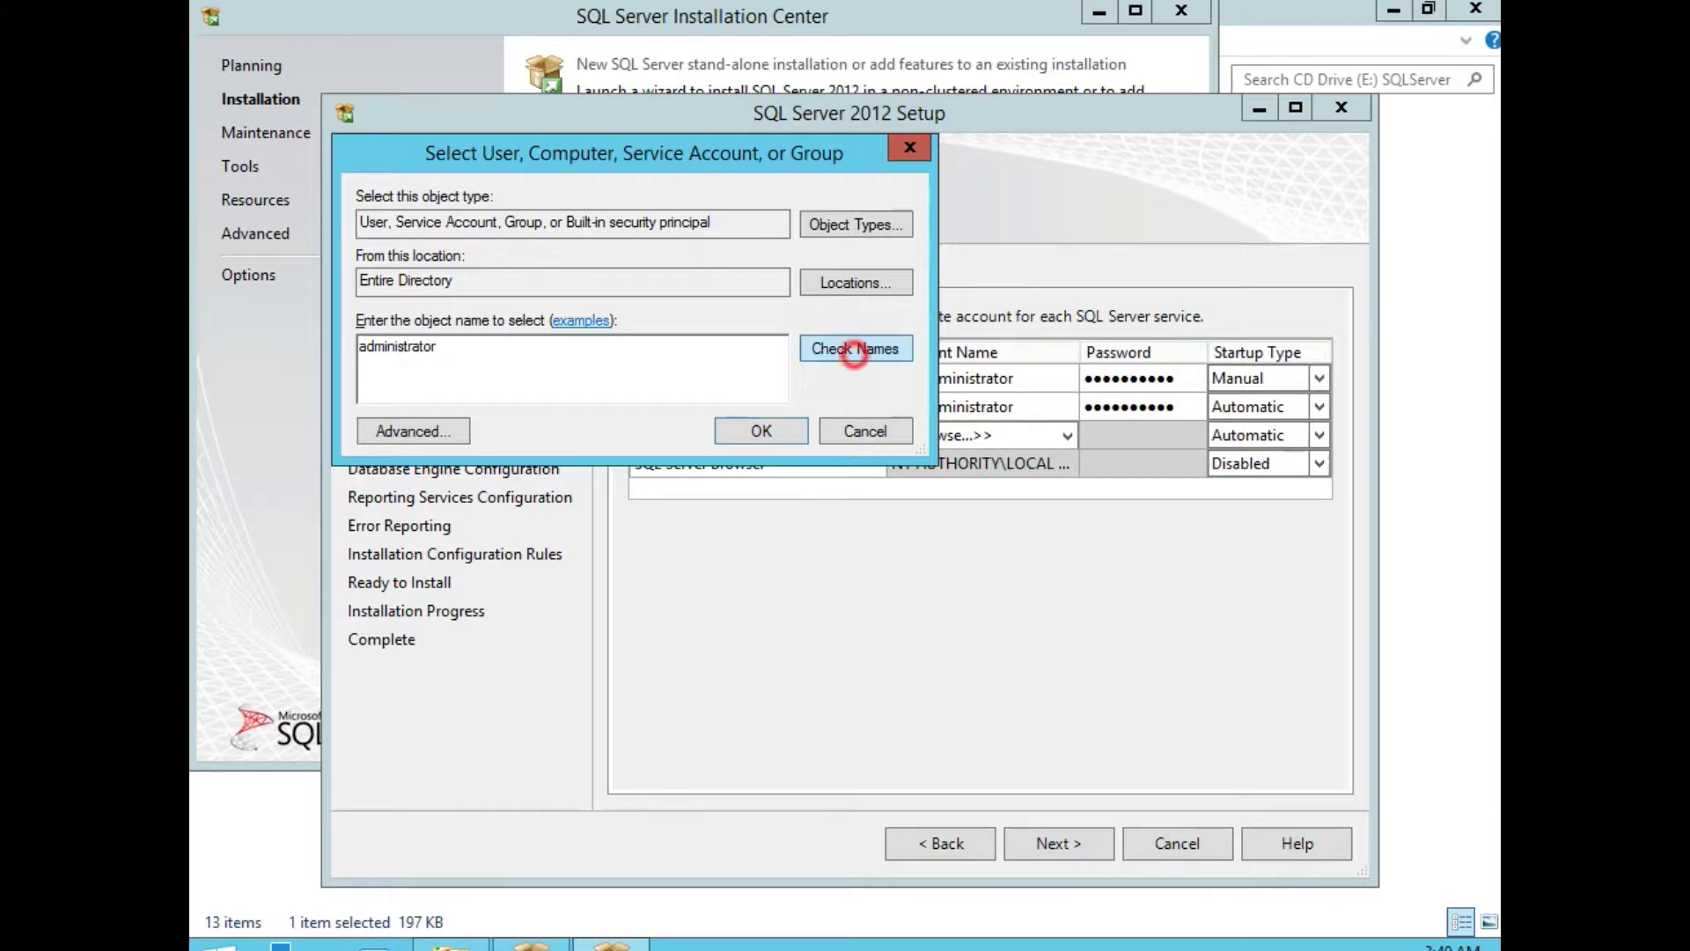
click(760, 429)
click(1149, 445)
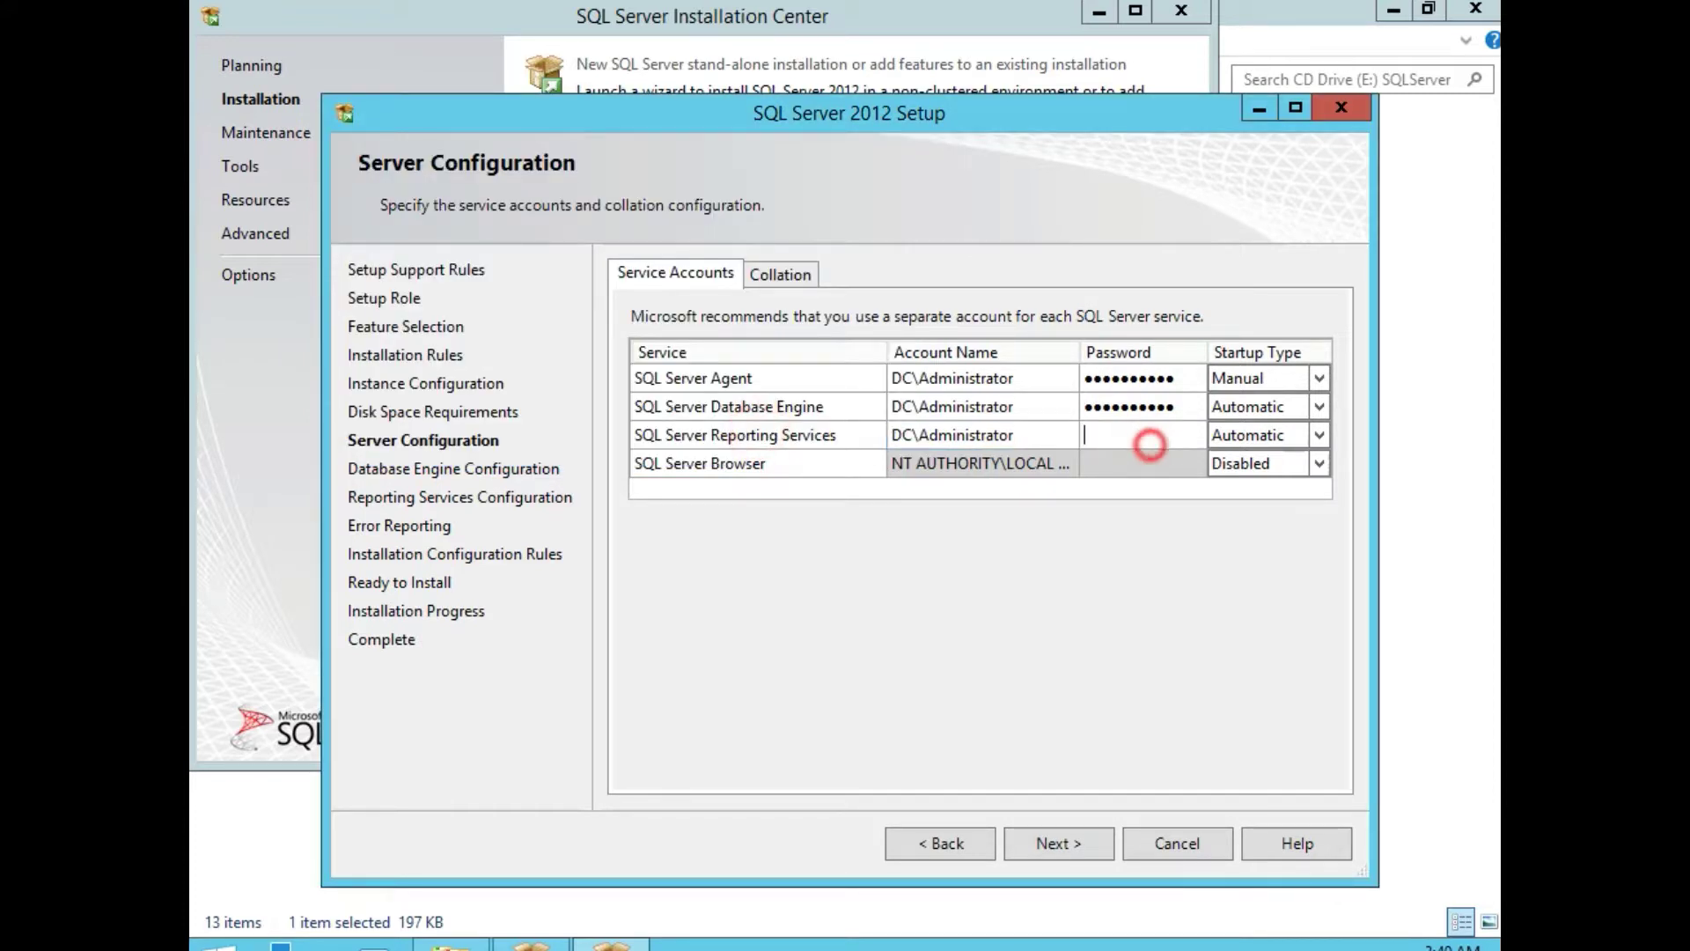
text(Password01)
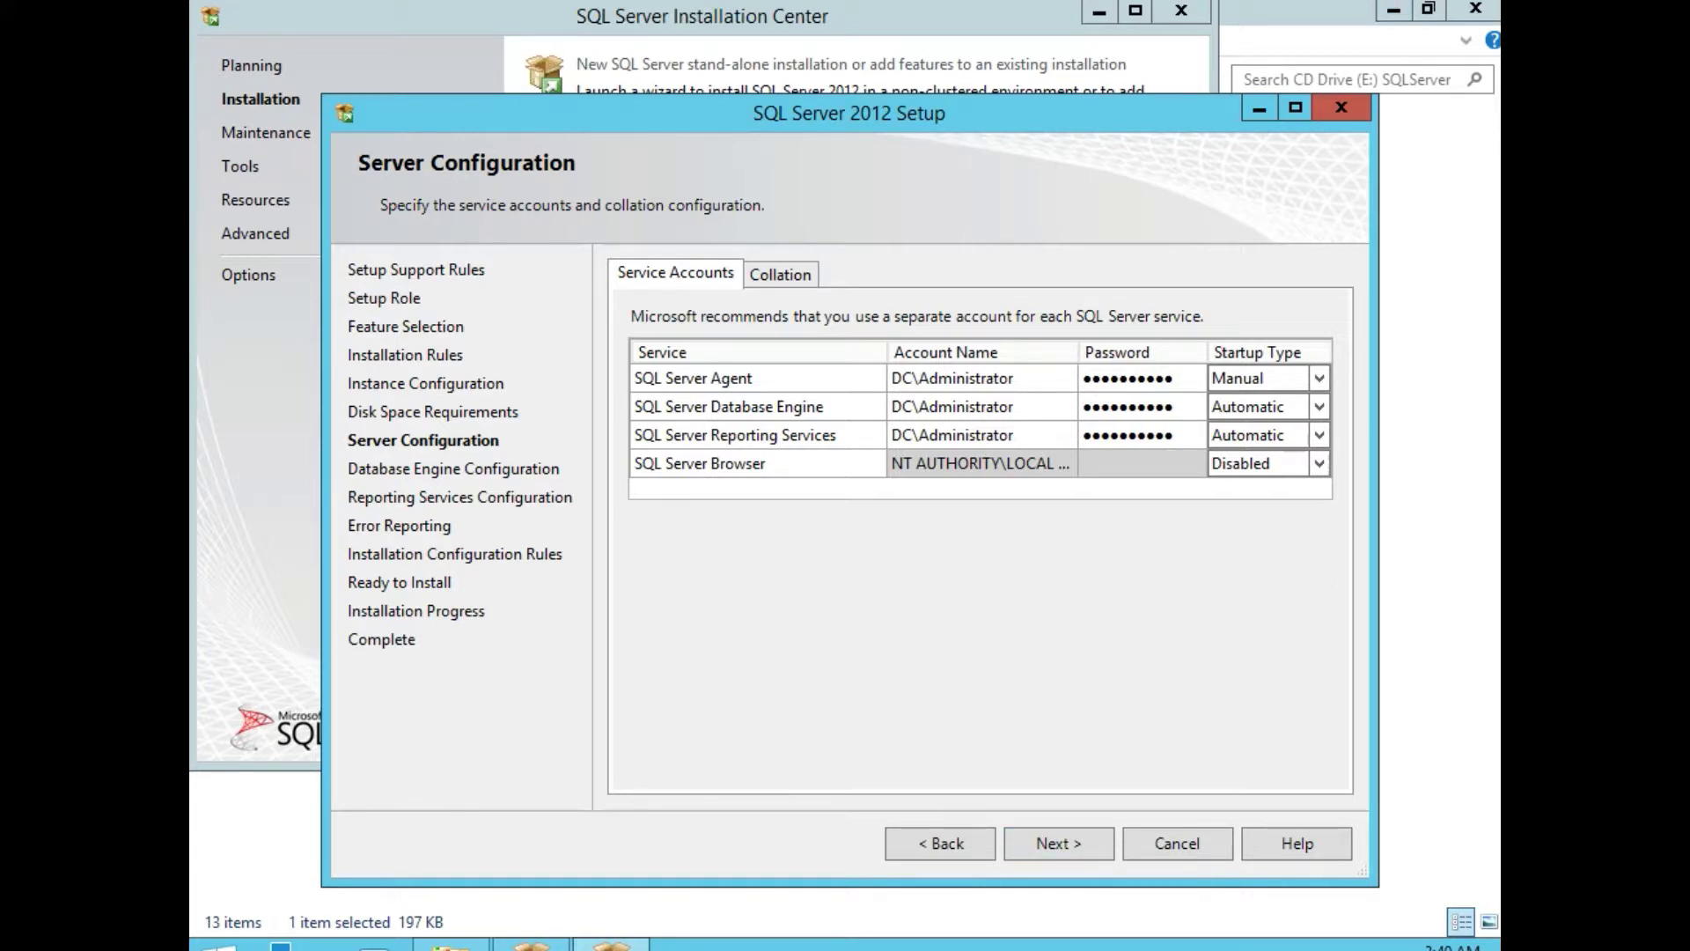
Add the current domain Administrator as a SQL Server administrator, checking Data Directories and FILESTREAM settings.
click(1059, 842)
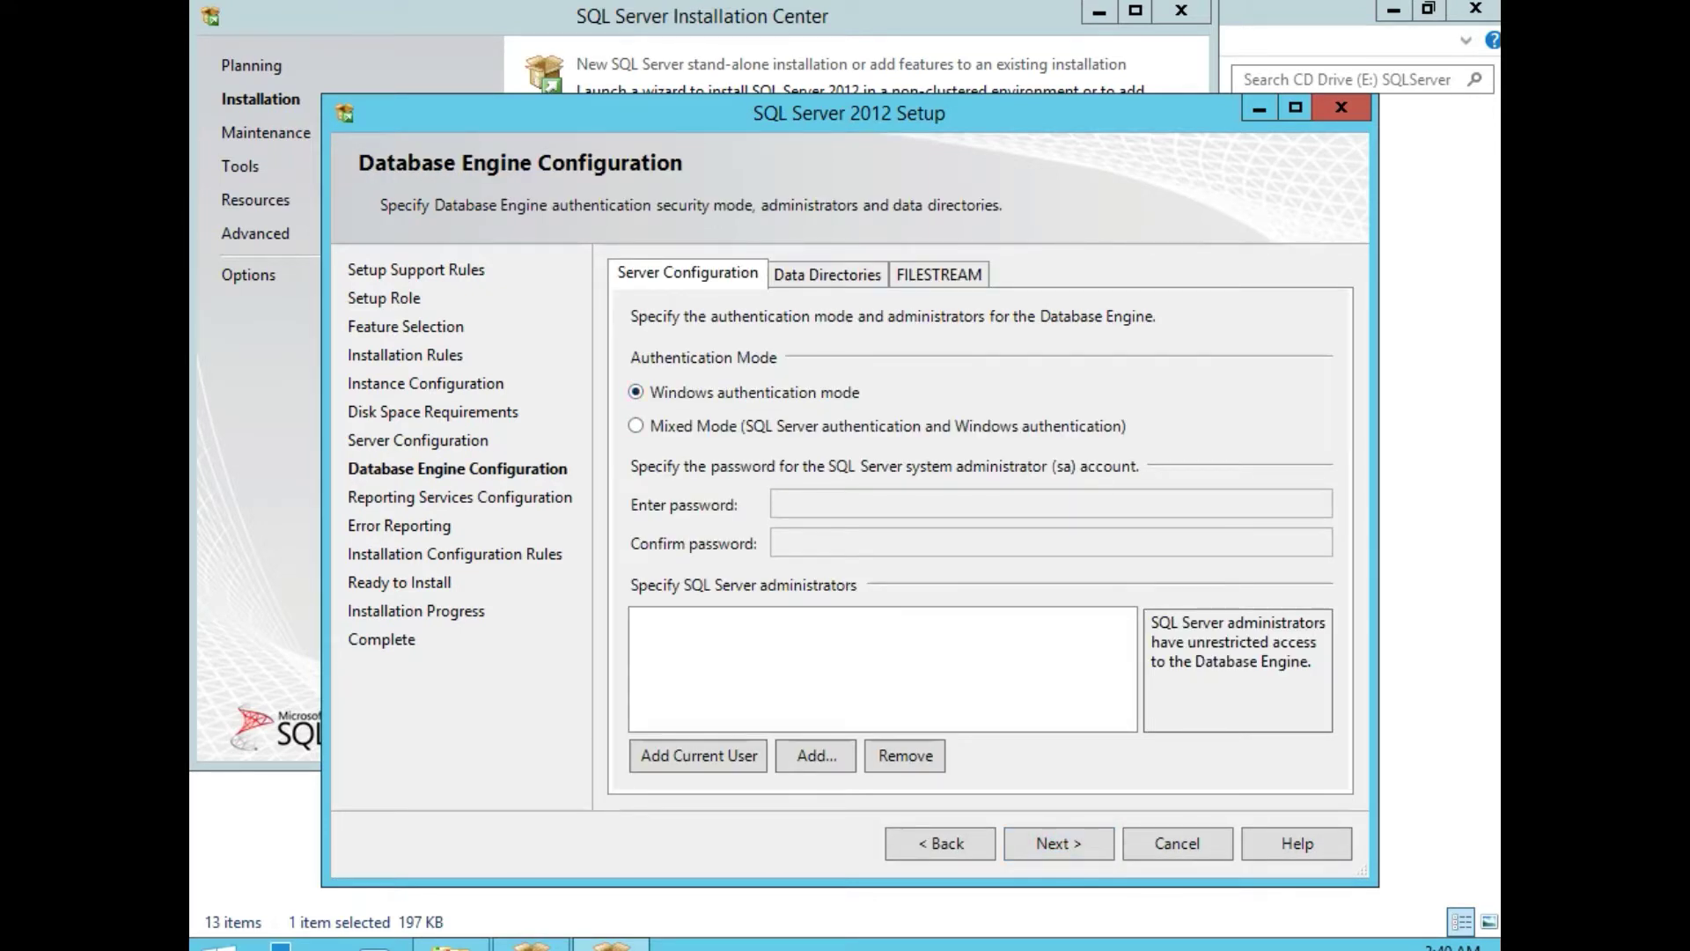
click(690, 756)
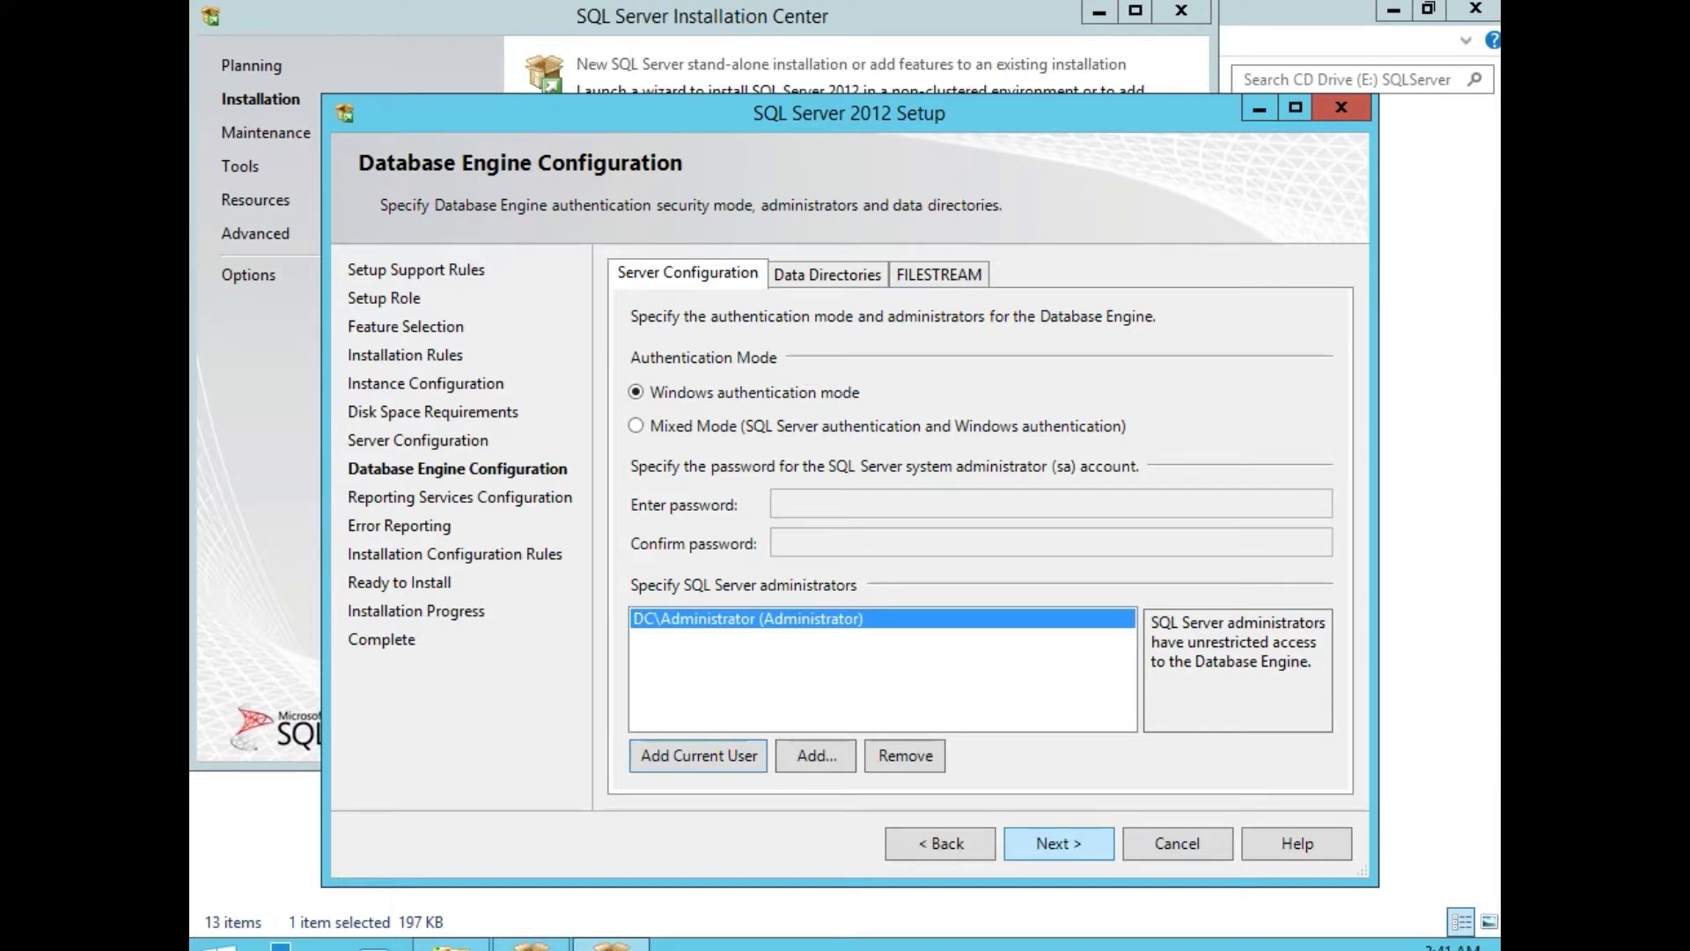
click(815, 279)
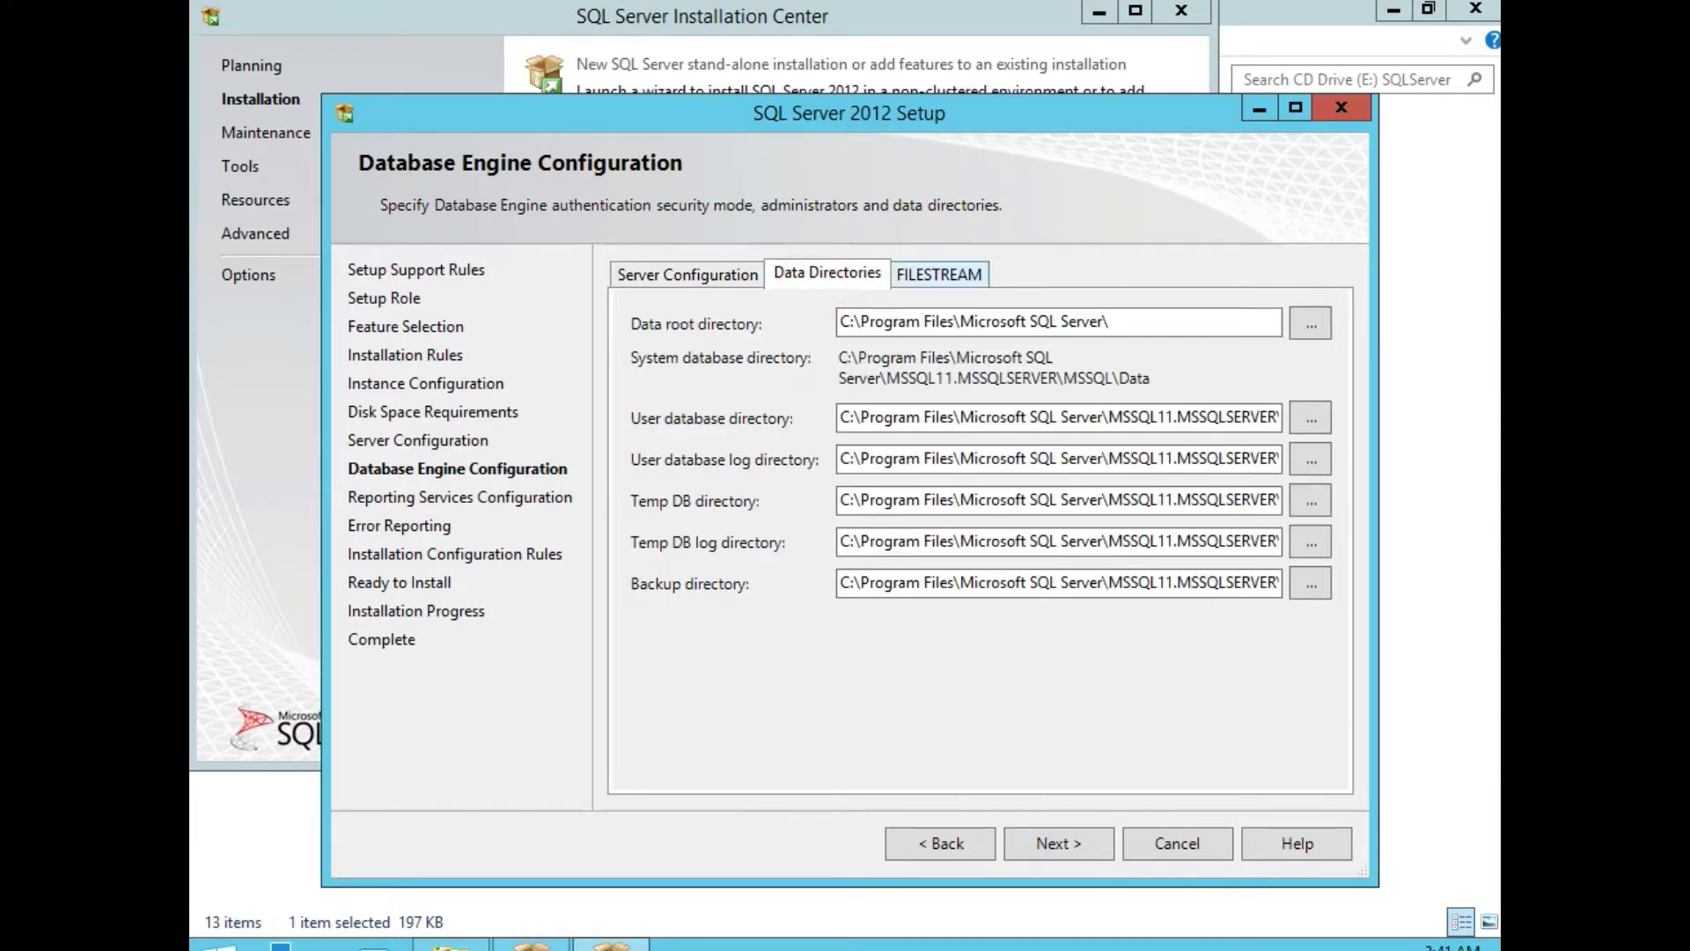
click(940, 268)
click(713, 266)
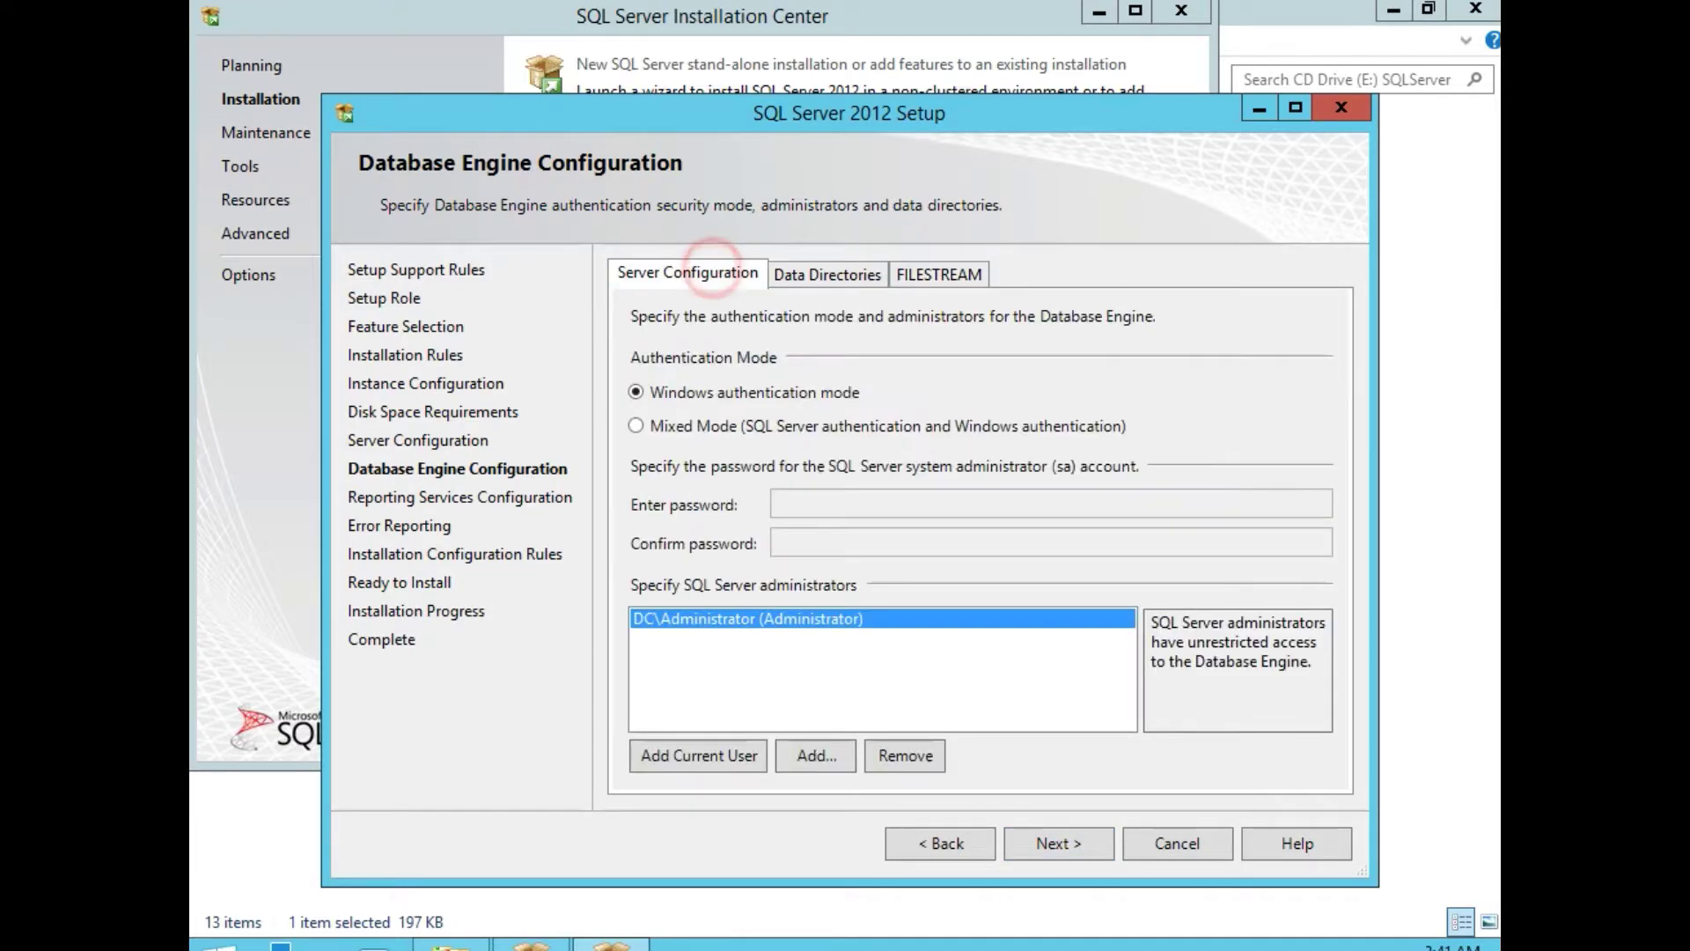
click(1052, 841)
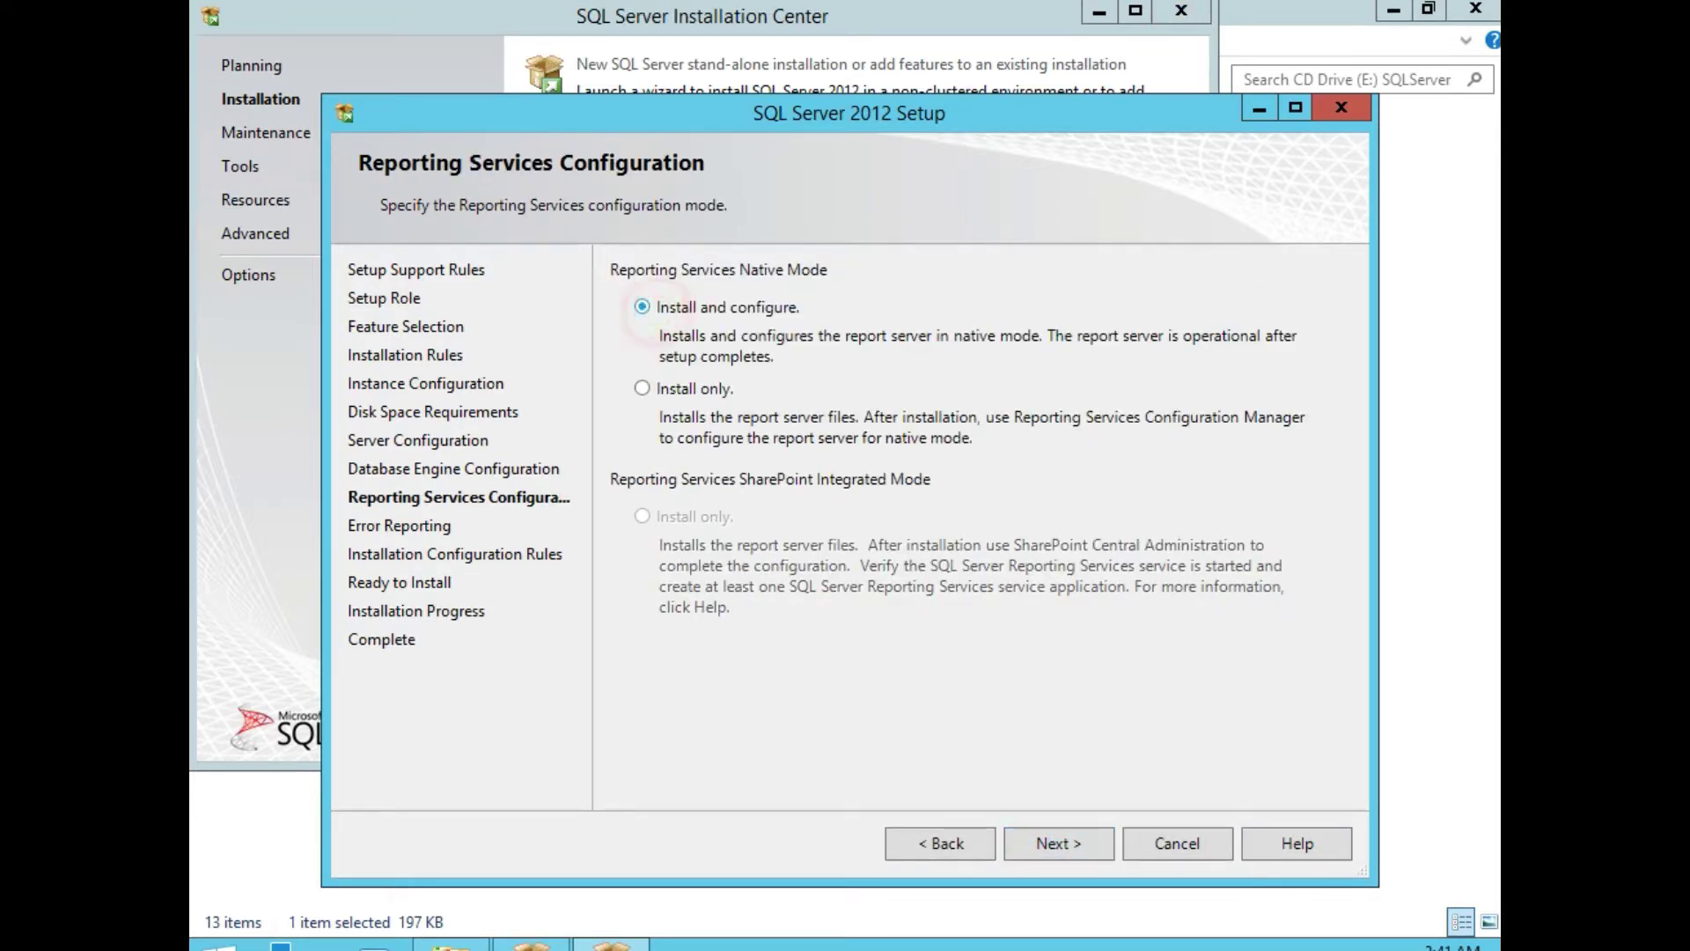
Keep Reporting Services in native Install and configure mode and start the SQL Server 2012 installation.
click(642, 307)
click(1055, 843)
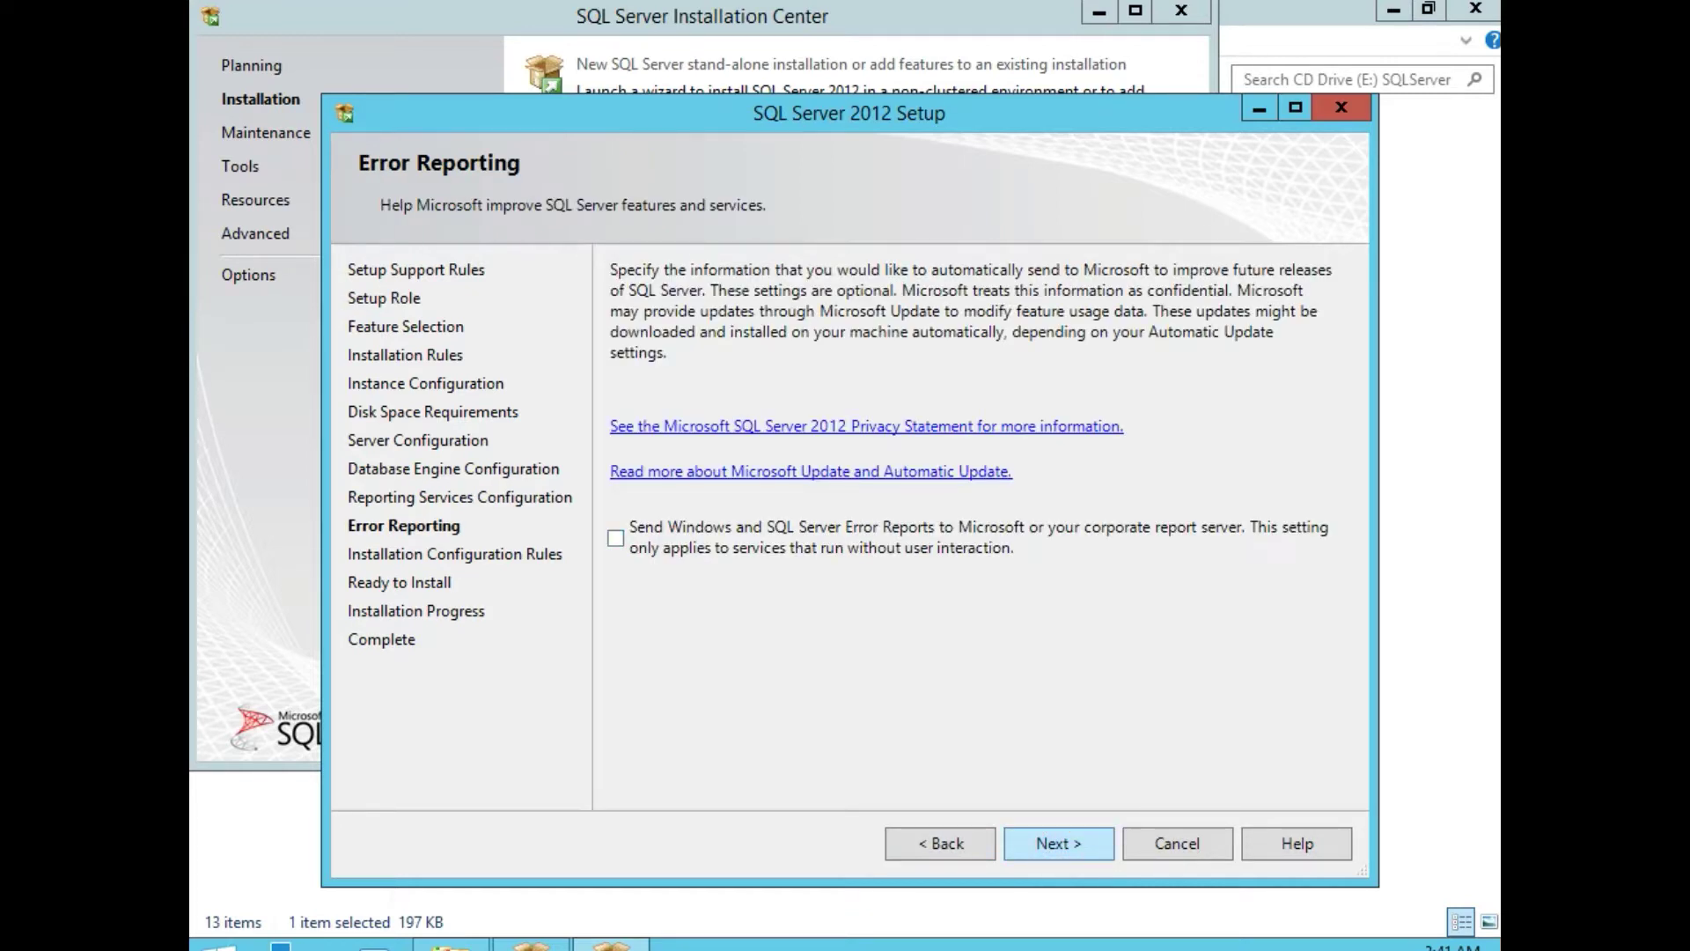
click(1057, 843)
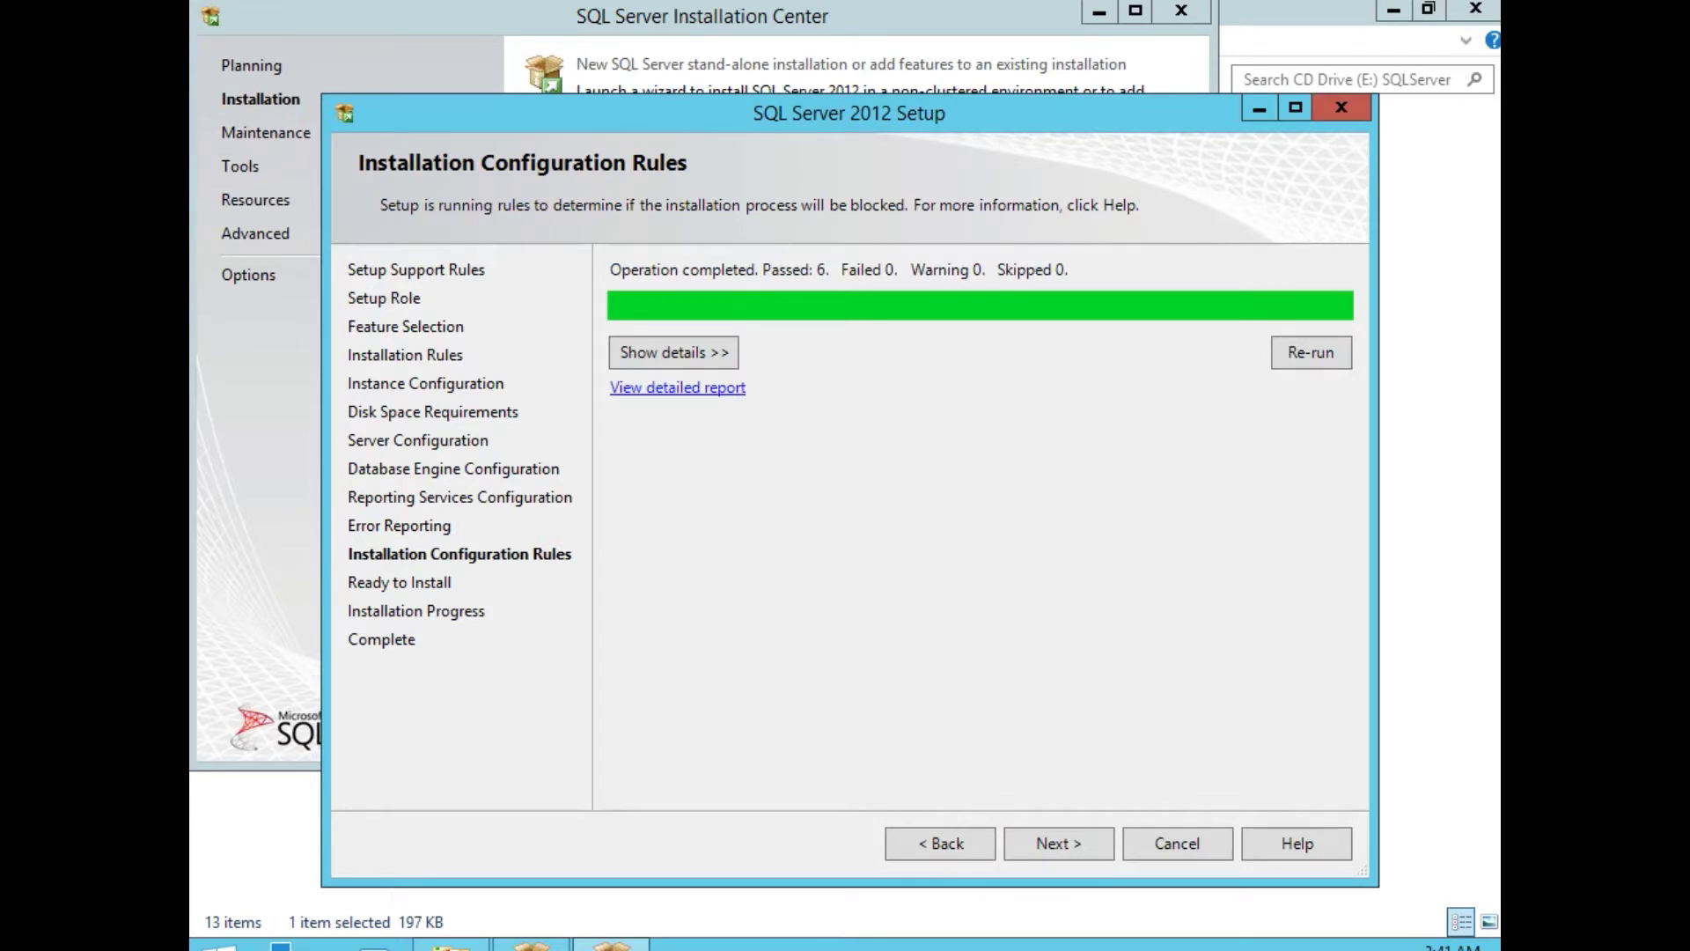
click(702, 352)
click(1041, 848)
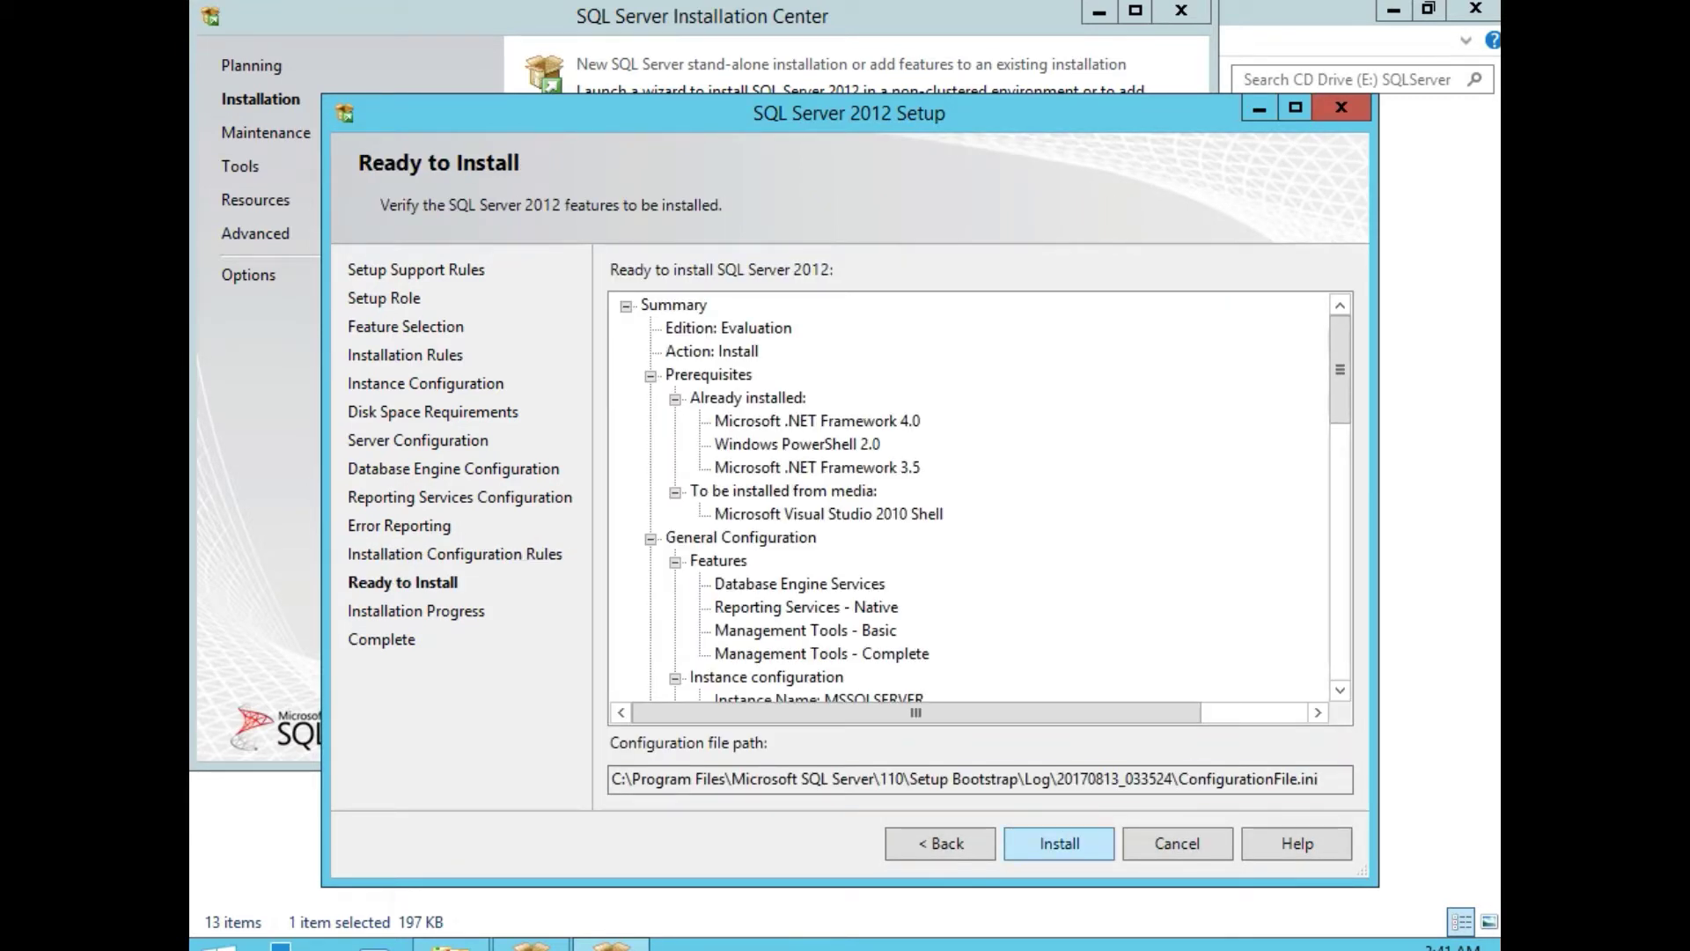
click(1086, 841)
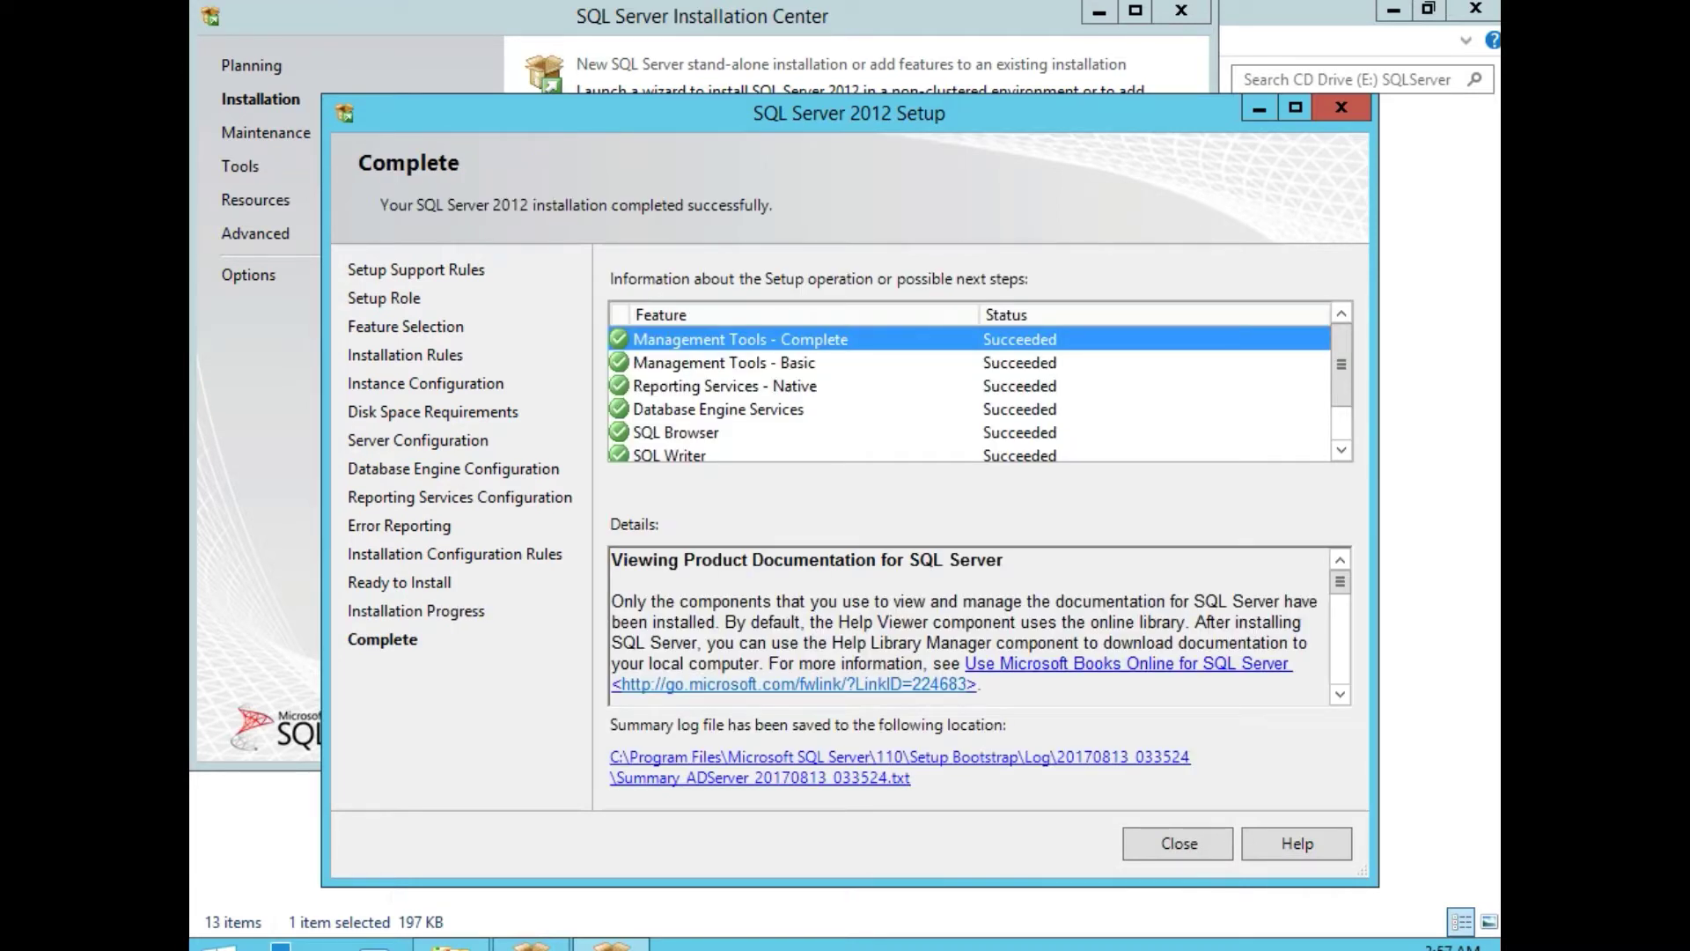
Close the finished setup wizard, Installation Center and CD Drive (E:) window, then open Start.
mouse_move(1341, 364)
mouse_down()
mouse_move(1341, 397)
mouse_move(1341, 352)
mouse_up()
click(1180, 843)
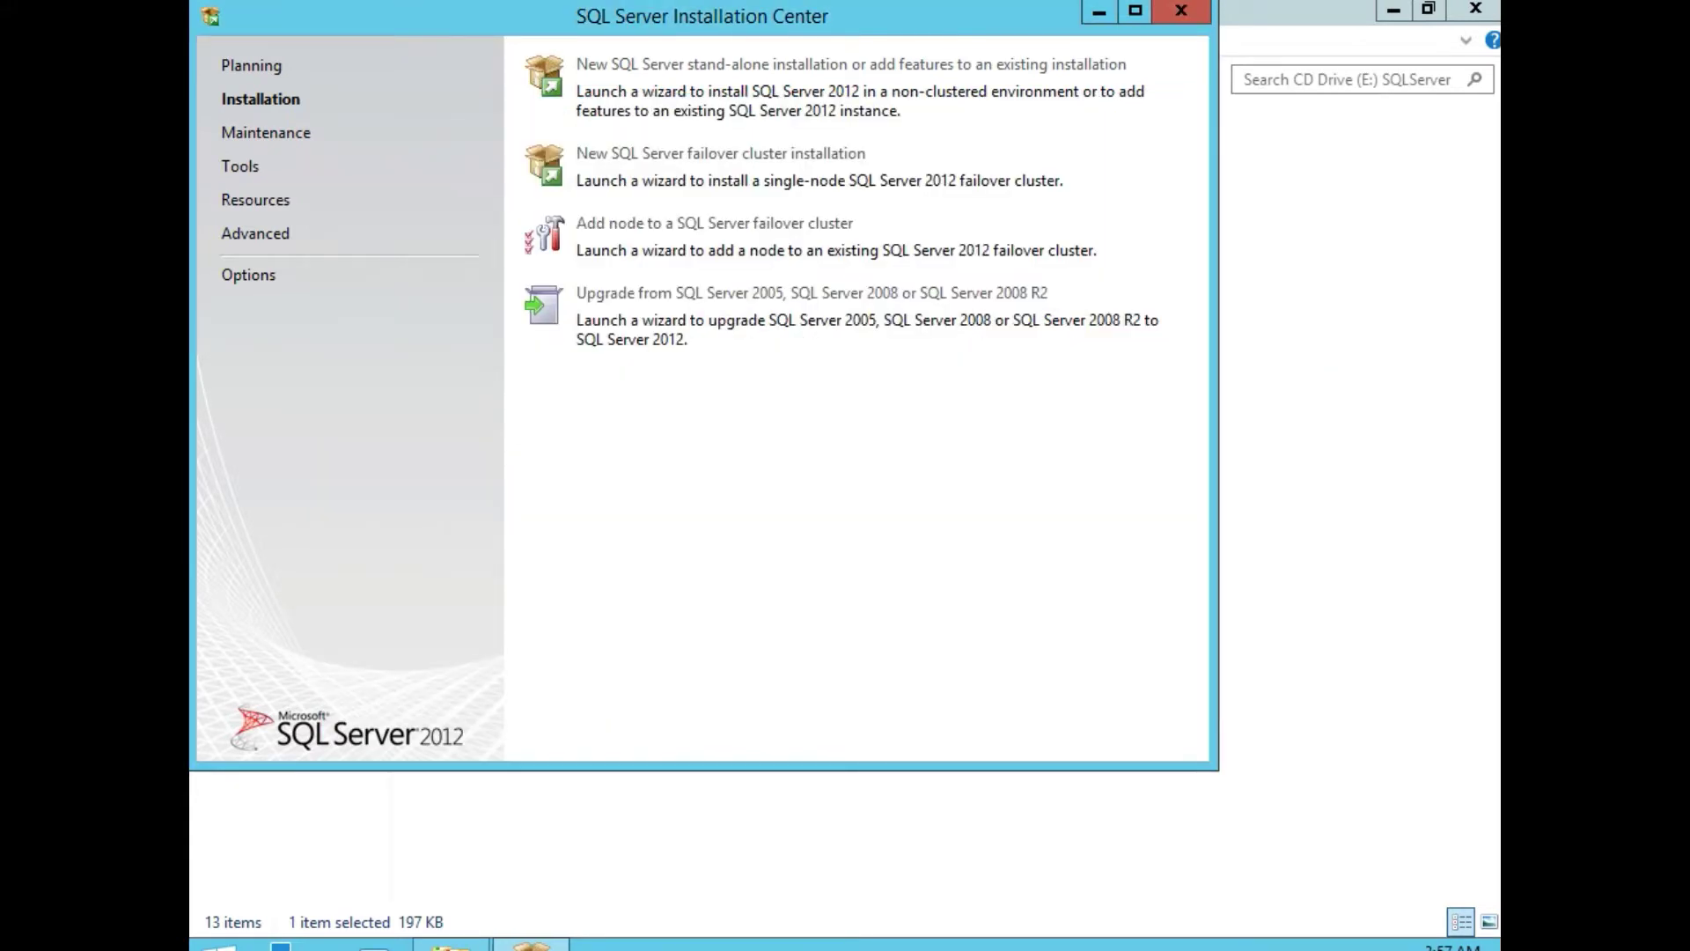
click(1181, 11)
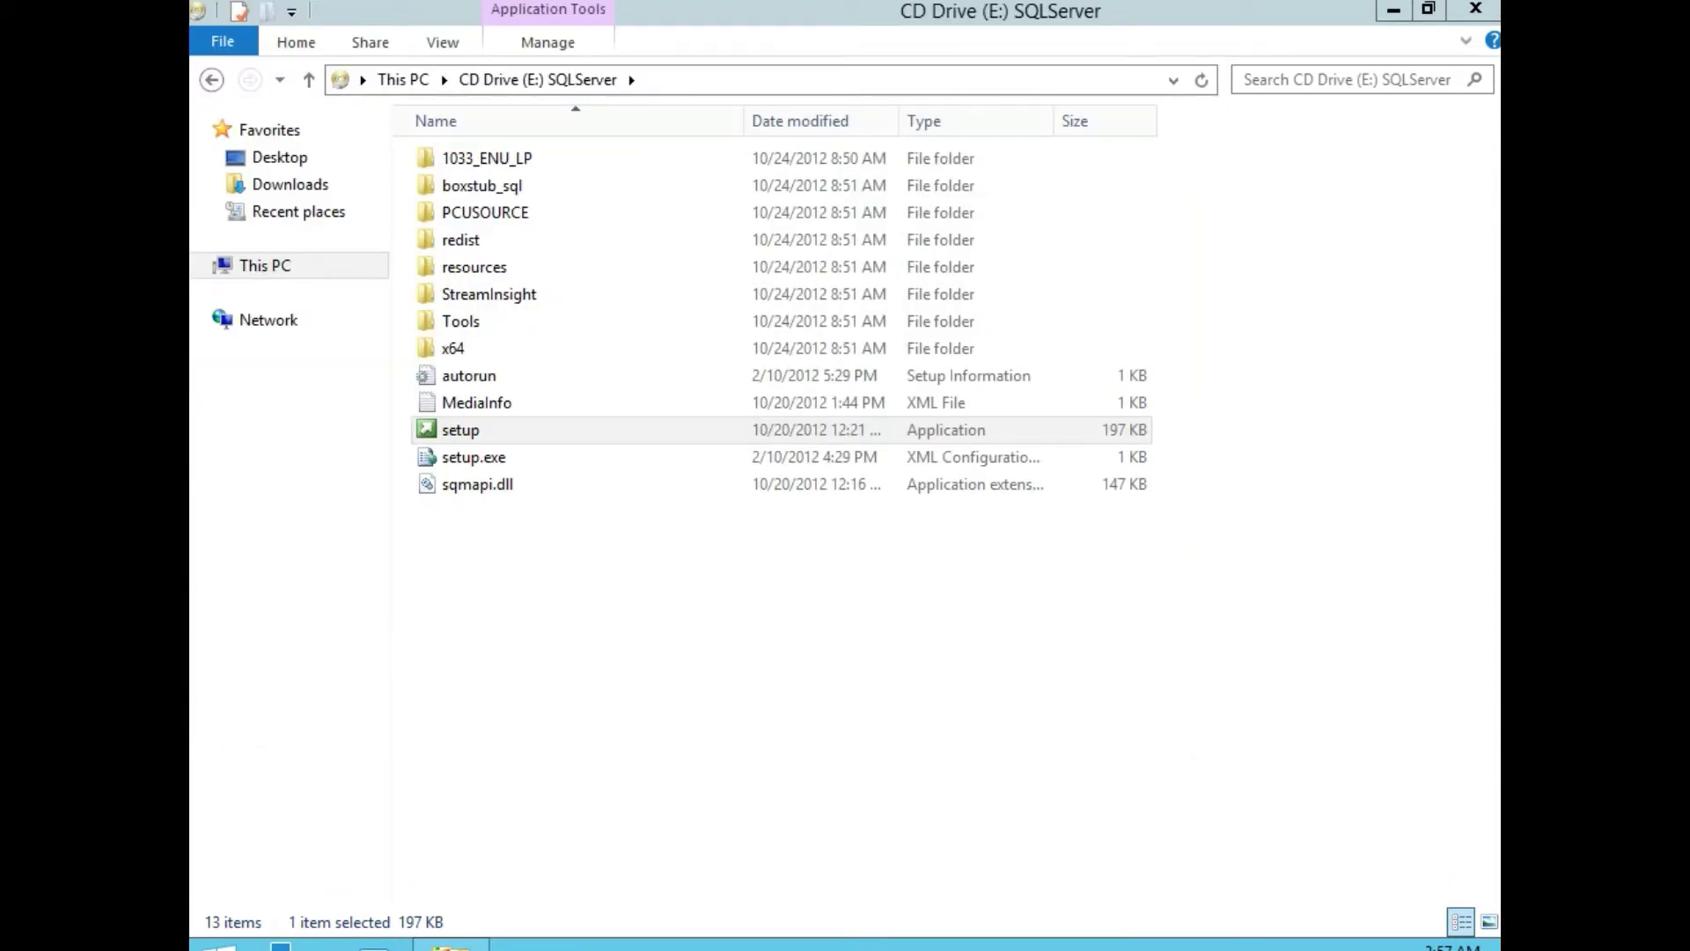
click(1476, 9)
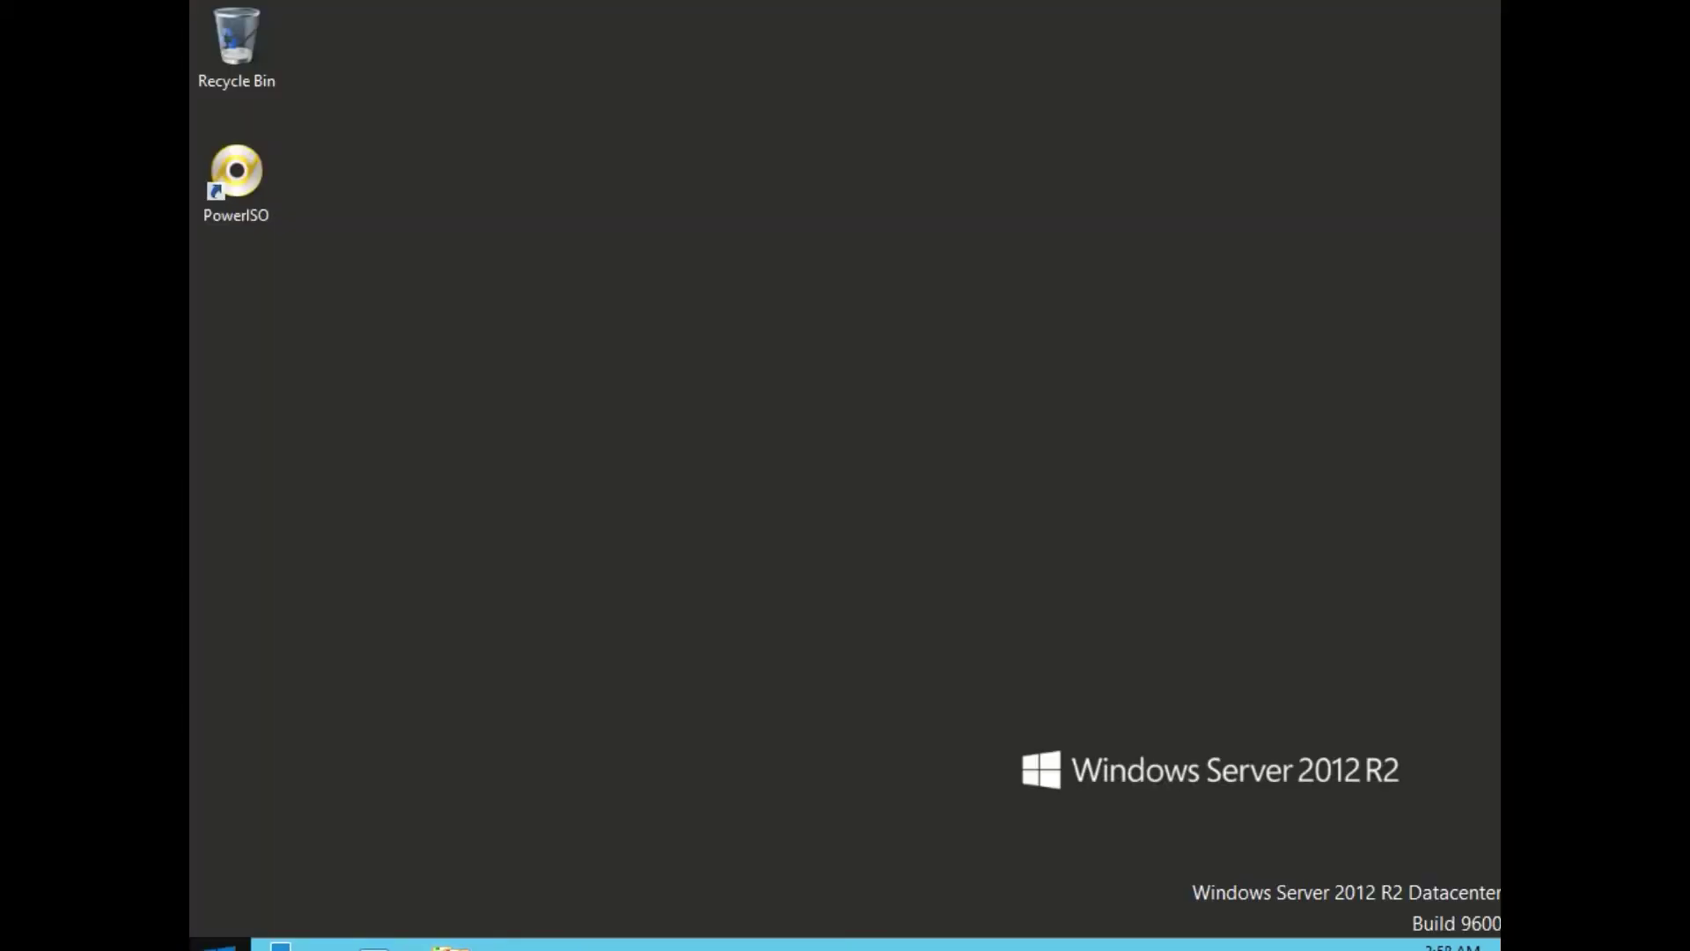
key(super)
Show the full list of installed apps on the Start screen and browse through it.
click(360, 921)
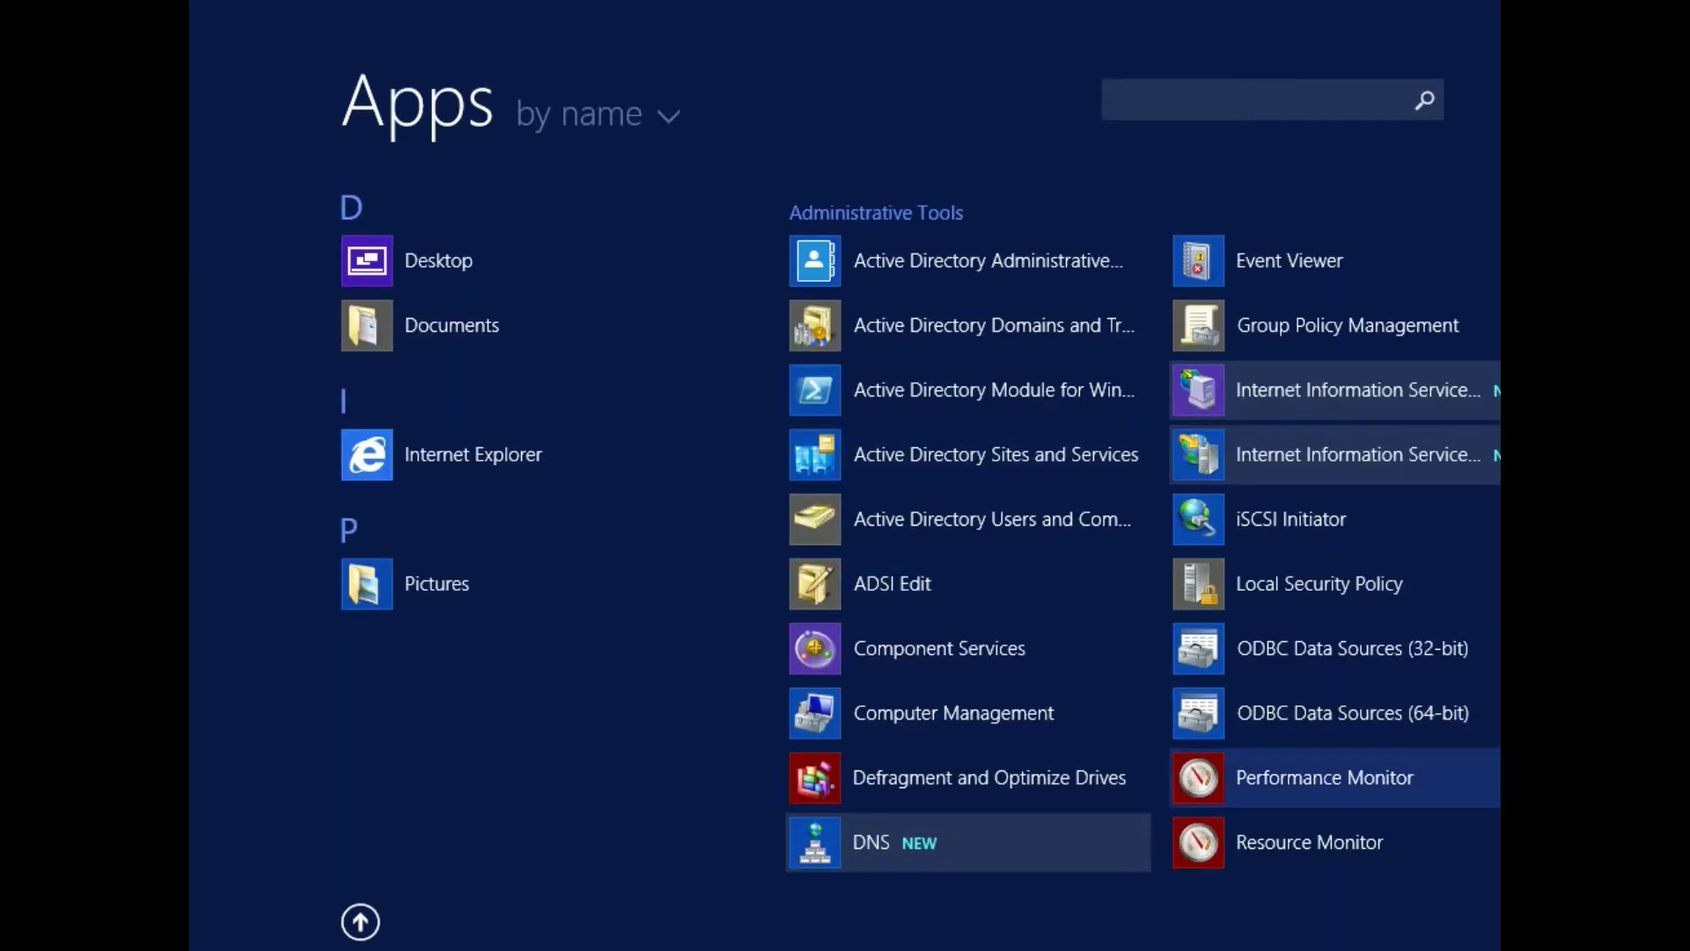
scroll(881, 519, down, 2)
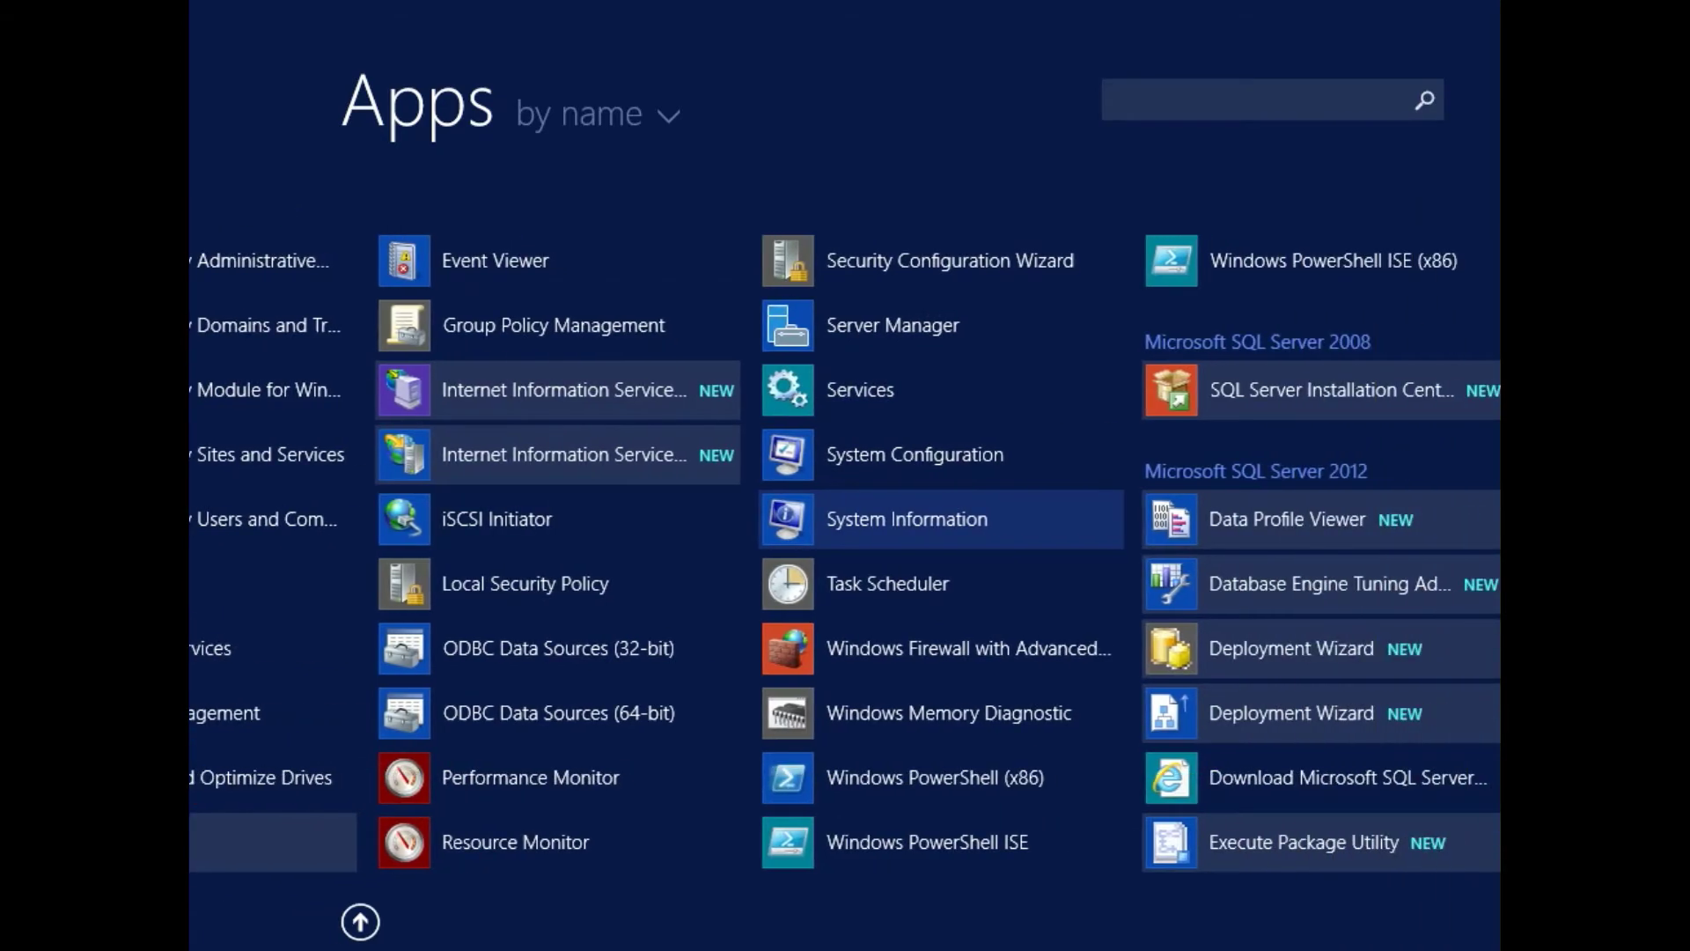
scroll(968, 705, down, 3)
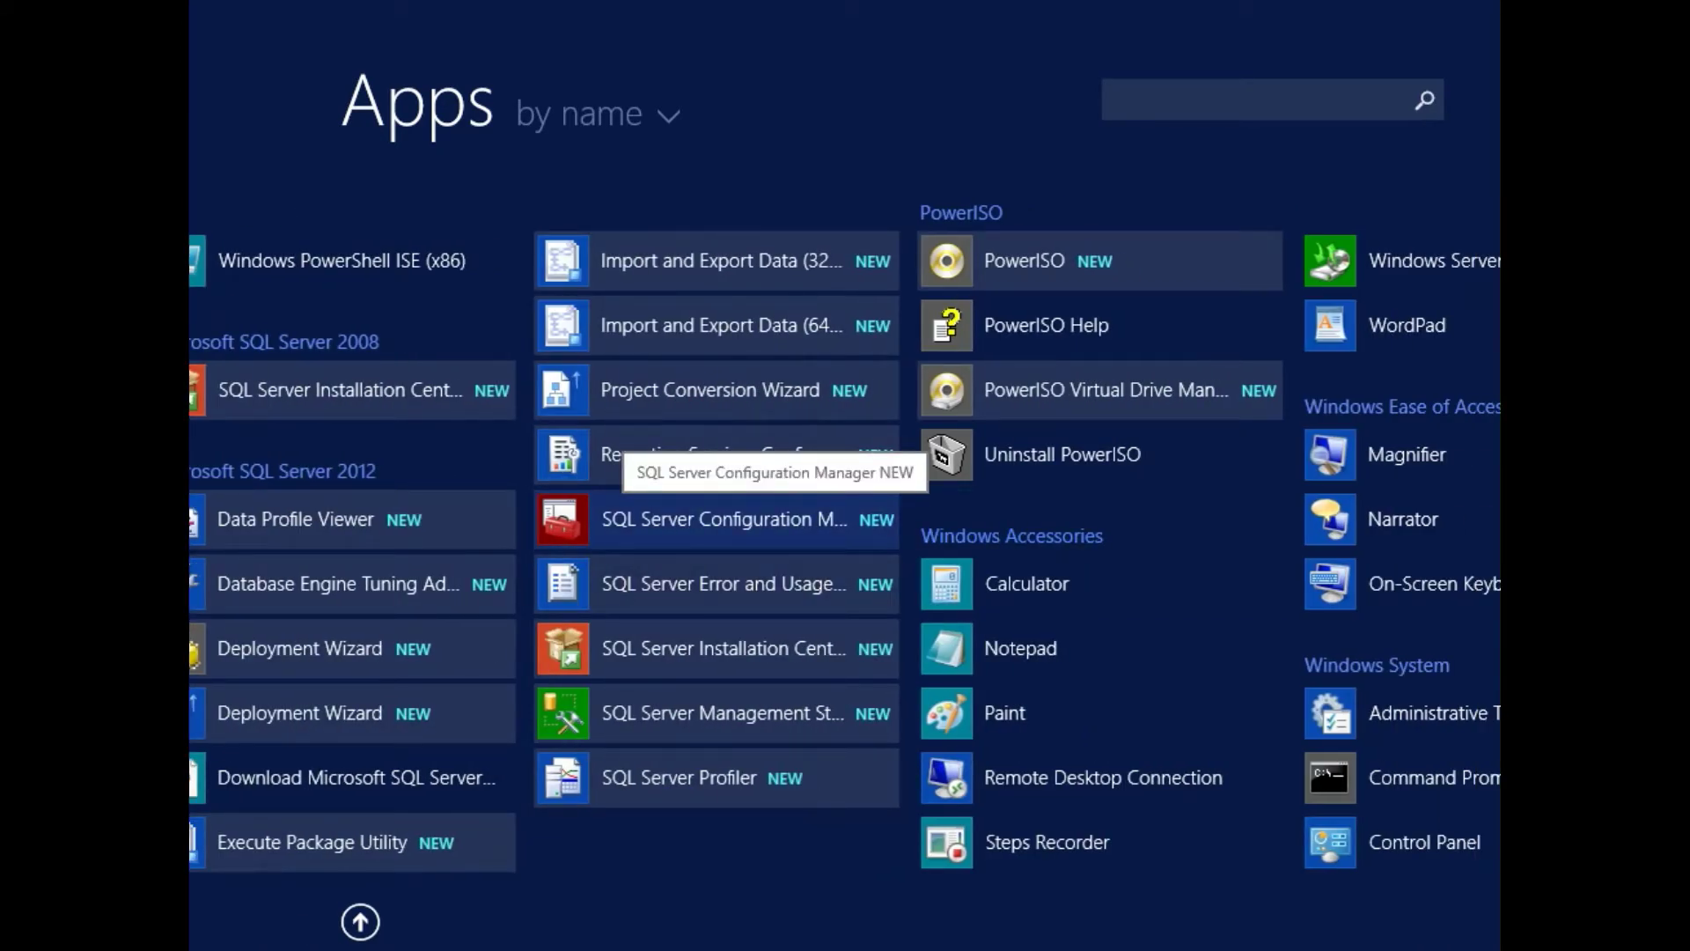
scroll(845, 520, down, 3)
scroll(846, 520, up, 4)
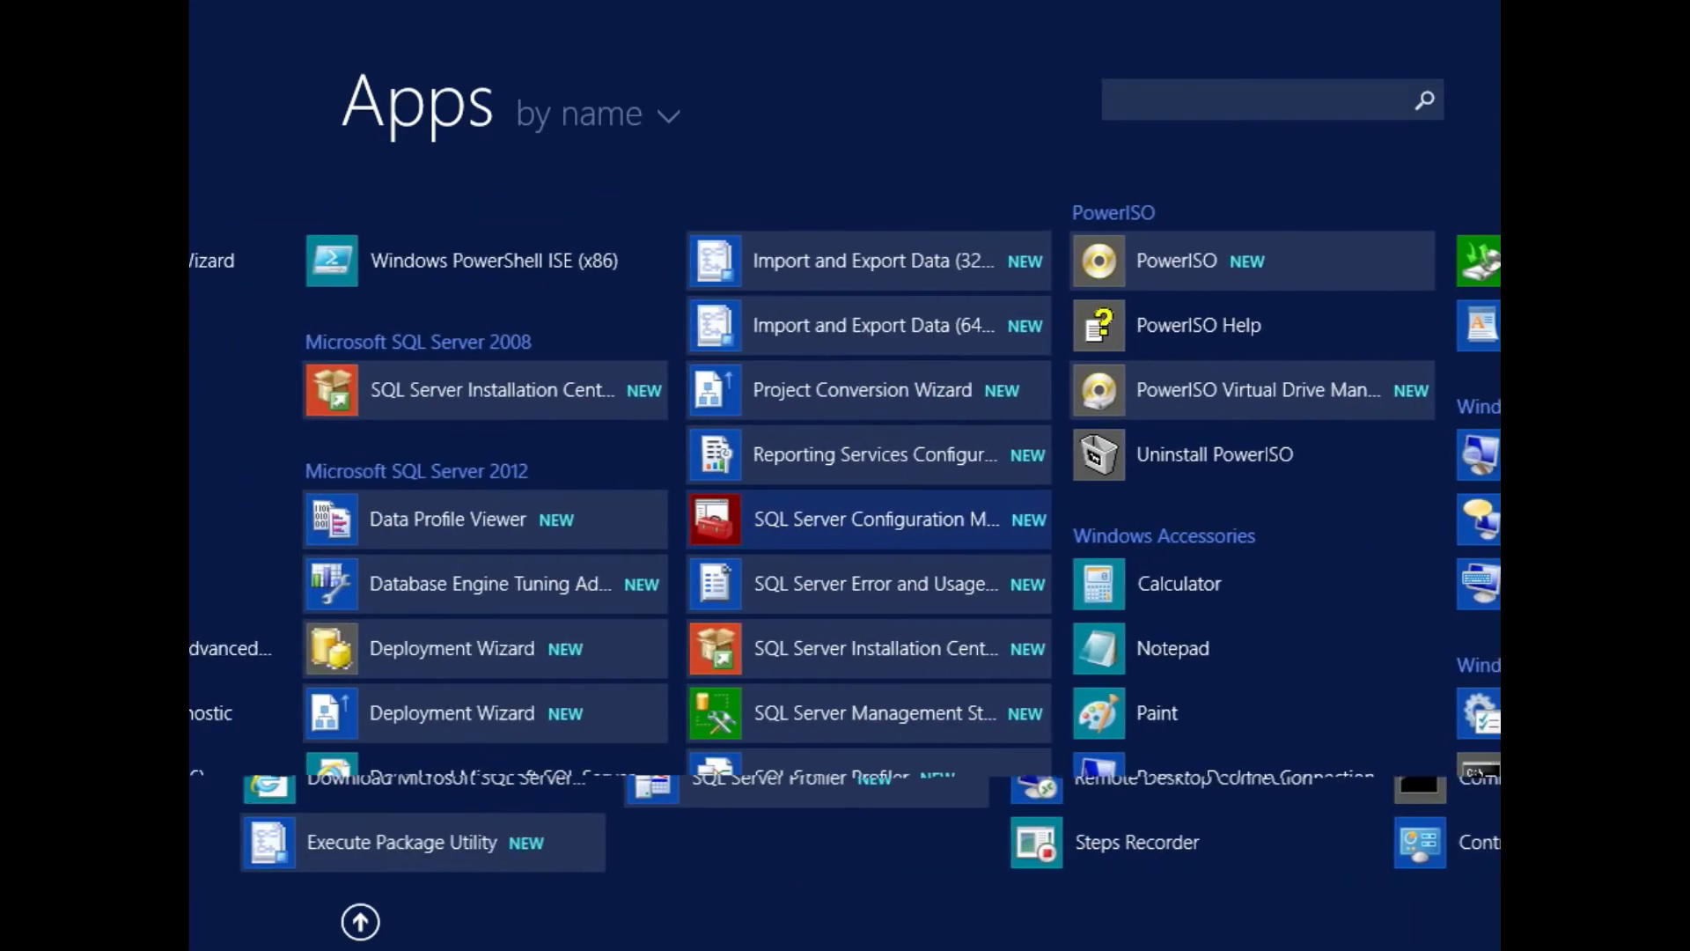
scroll(845, 519, up, 2)
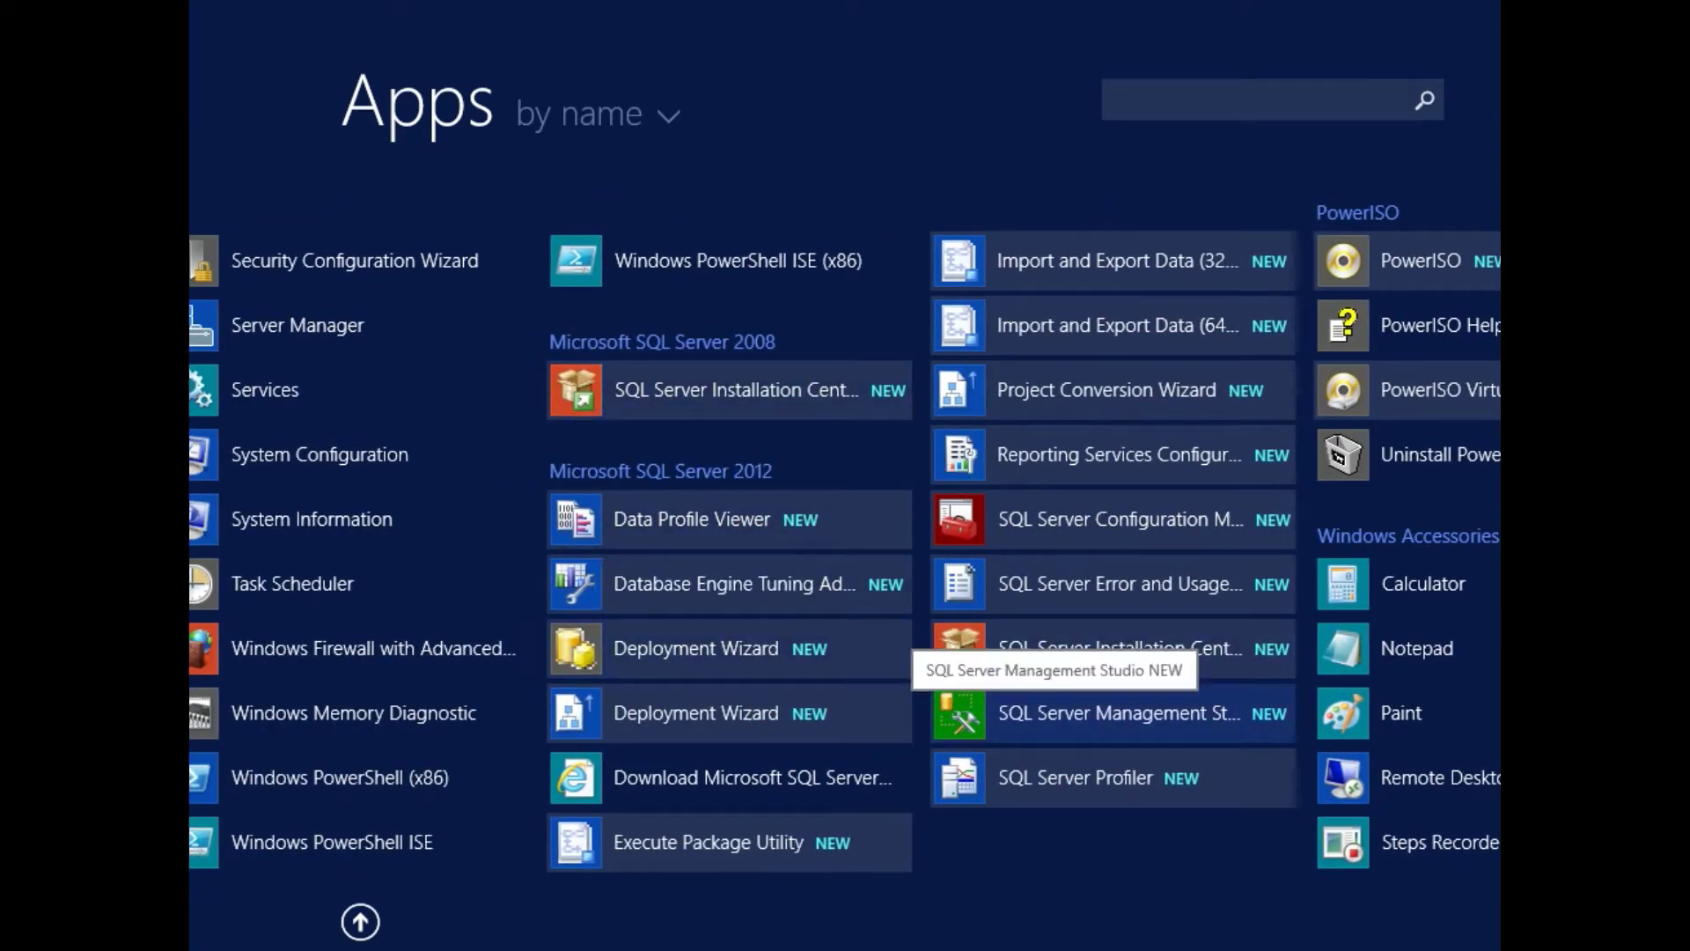
Search the apps for 'studio', correcting the misspelled 'studip'.
click(1314, 99)
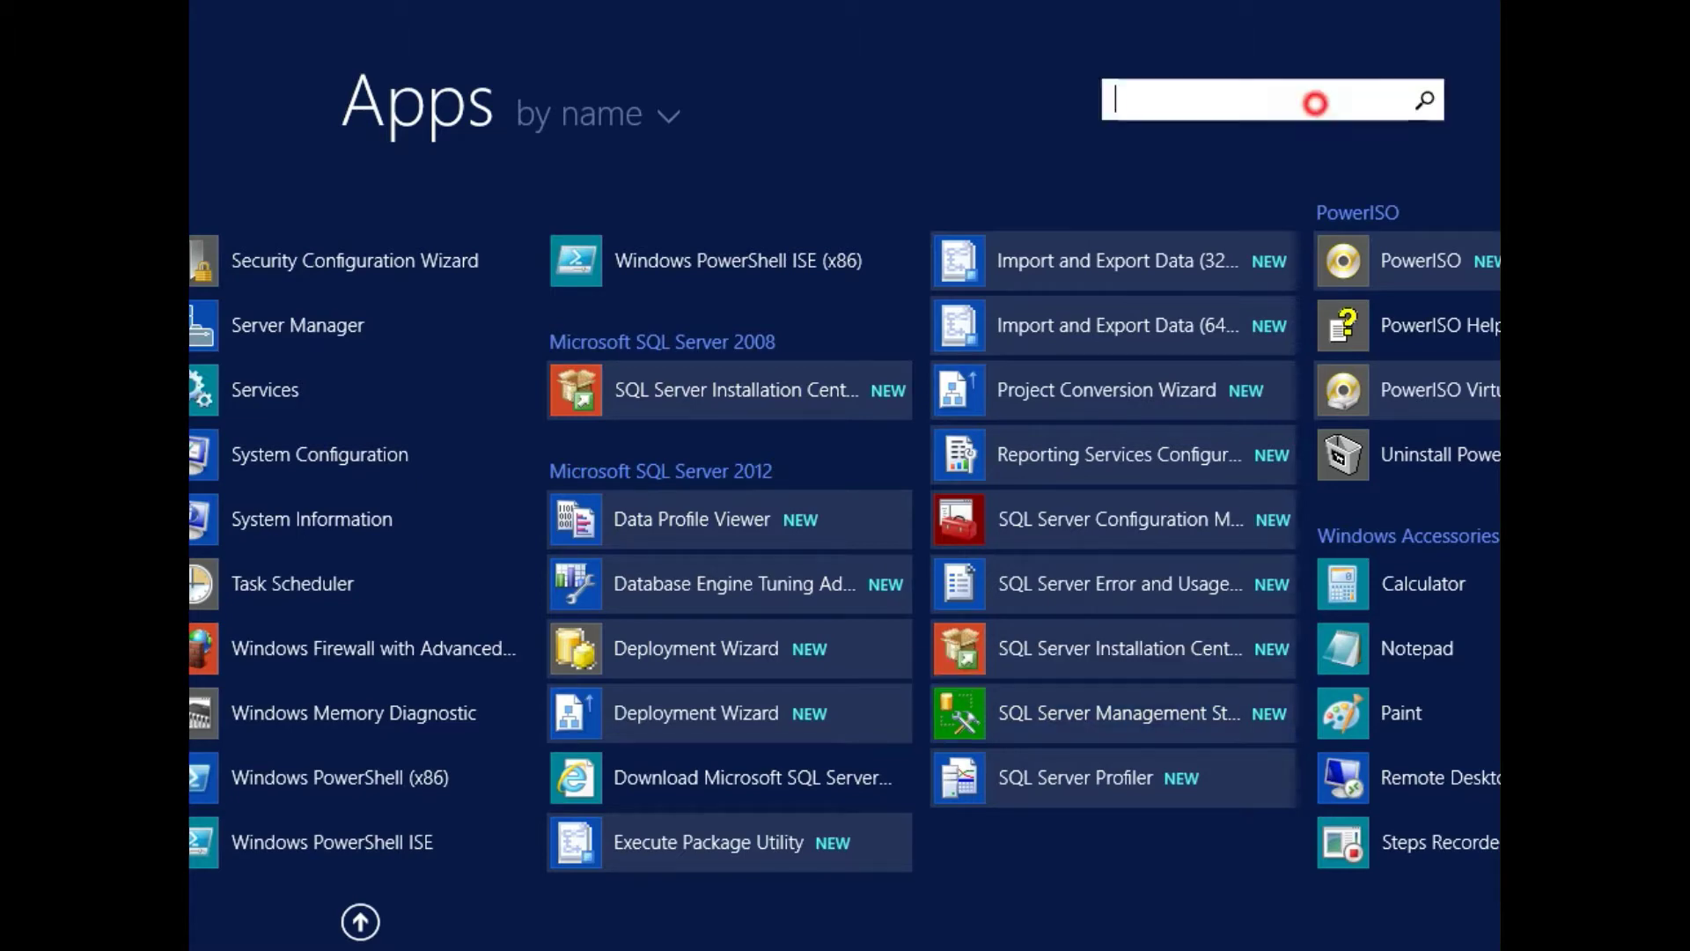
text(studip)
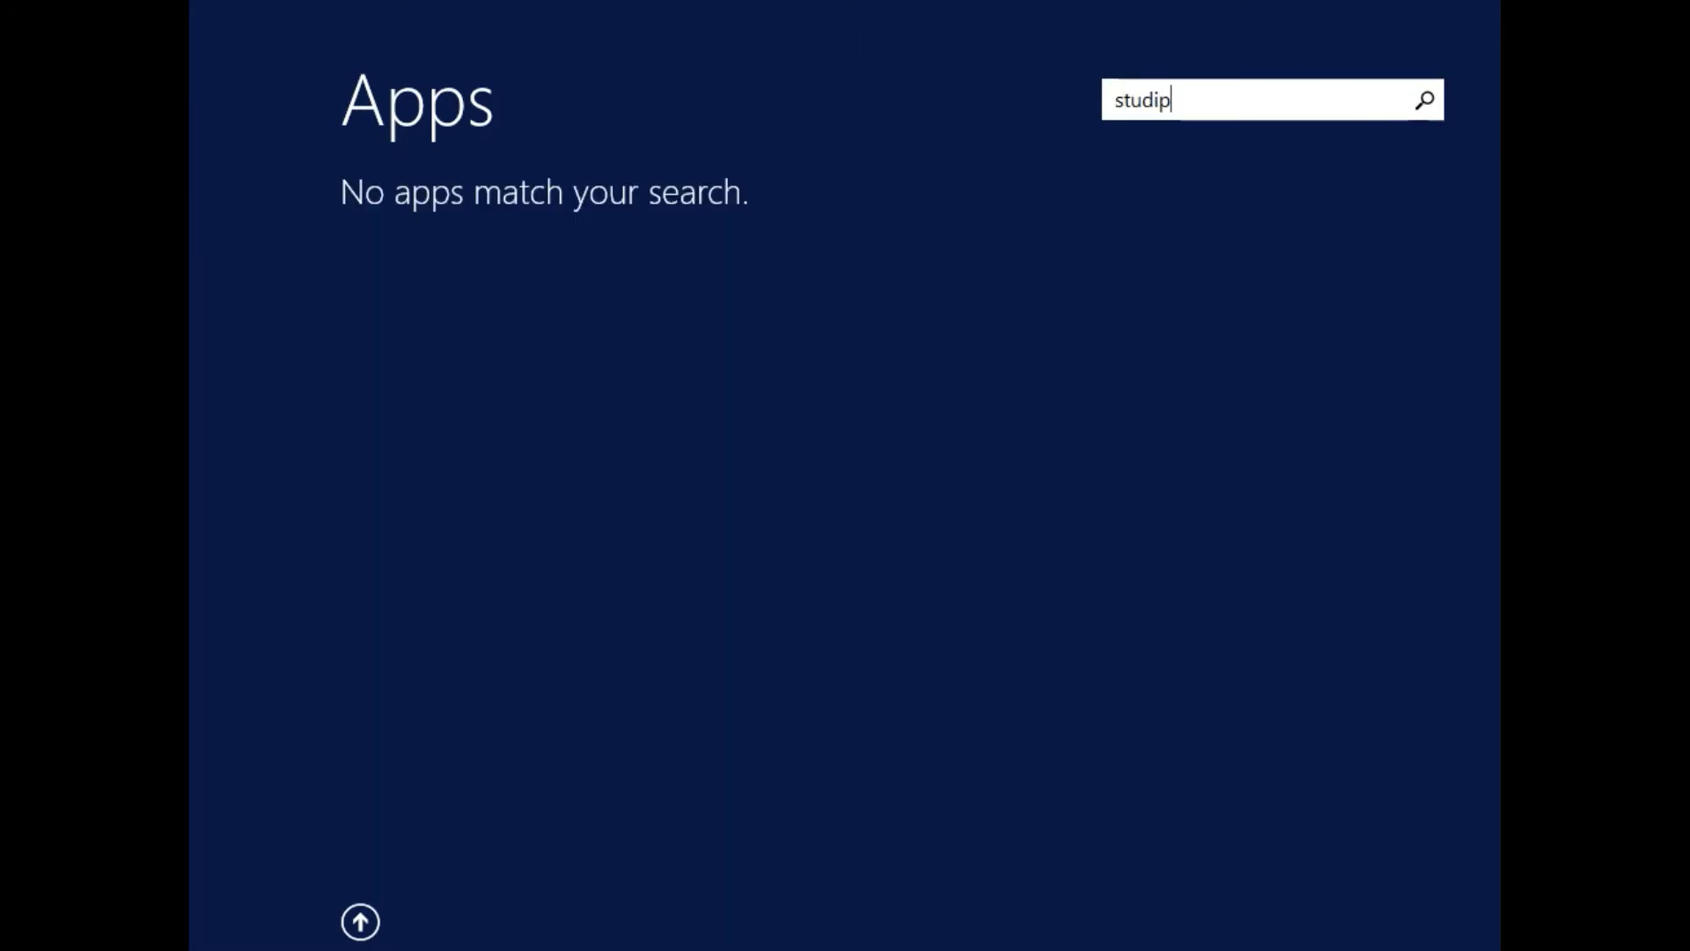
key(BackSpace)
Launch SQL Server Management Studio and connect to ADSERVER with Windows Authentication.
text(o)
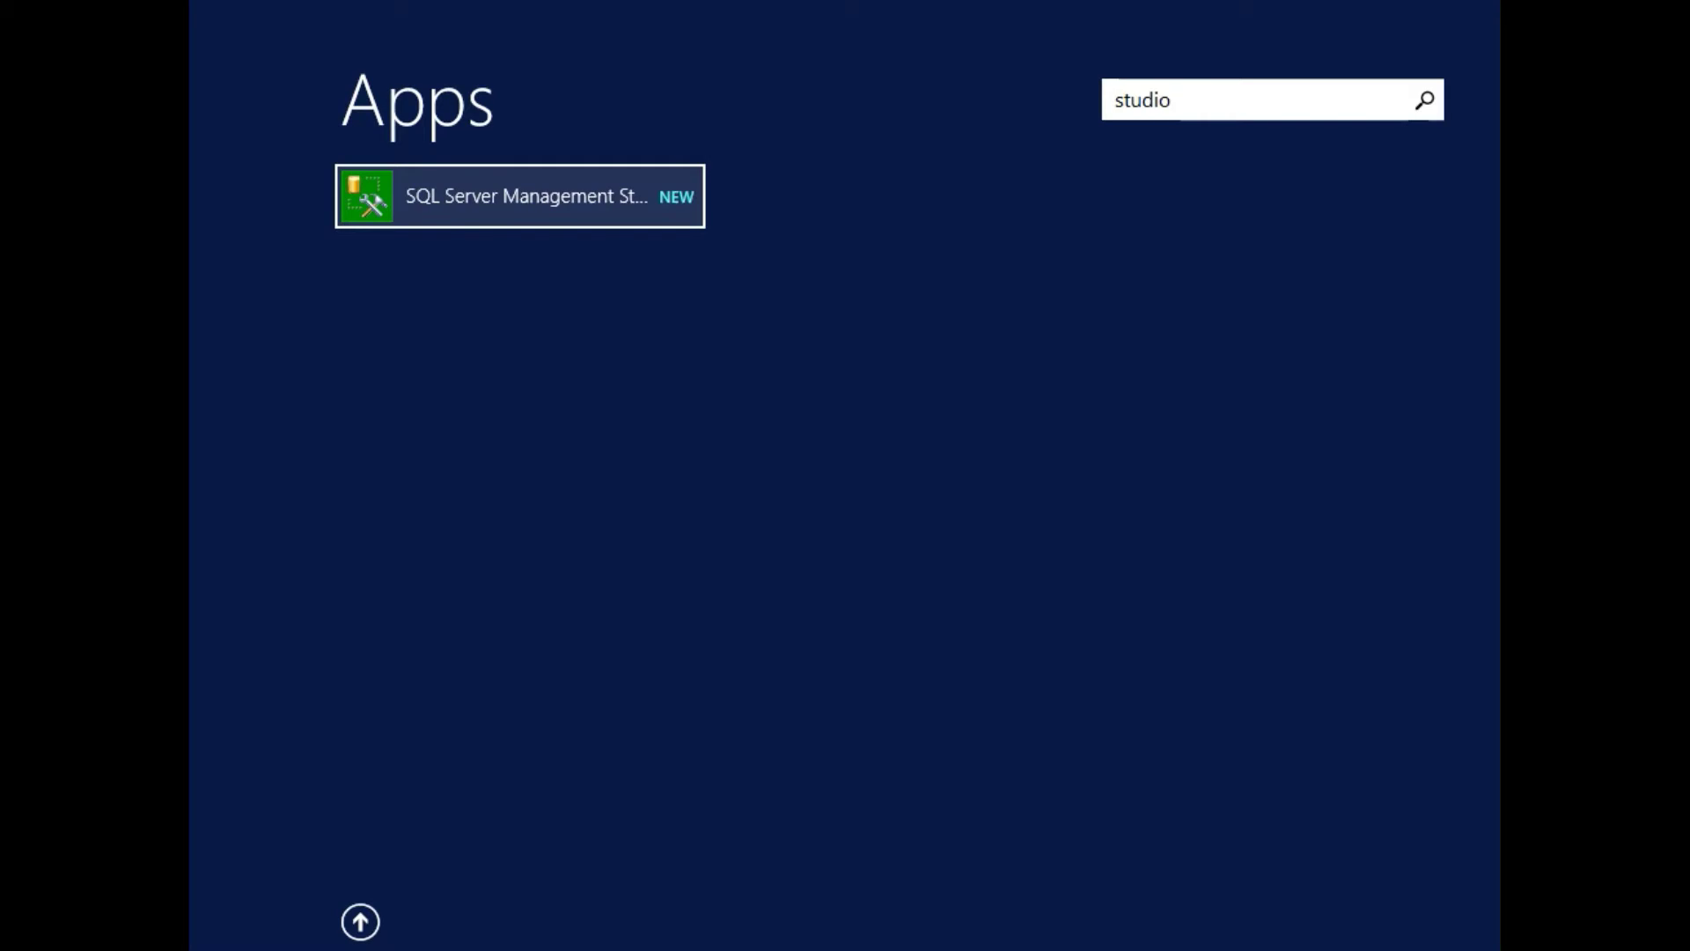
click(484, 192)
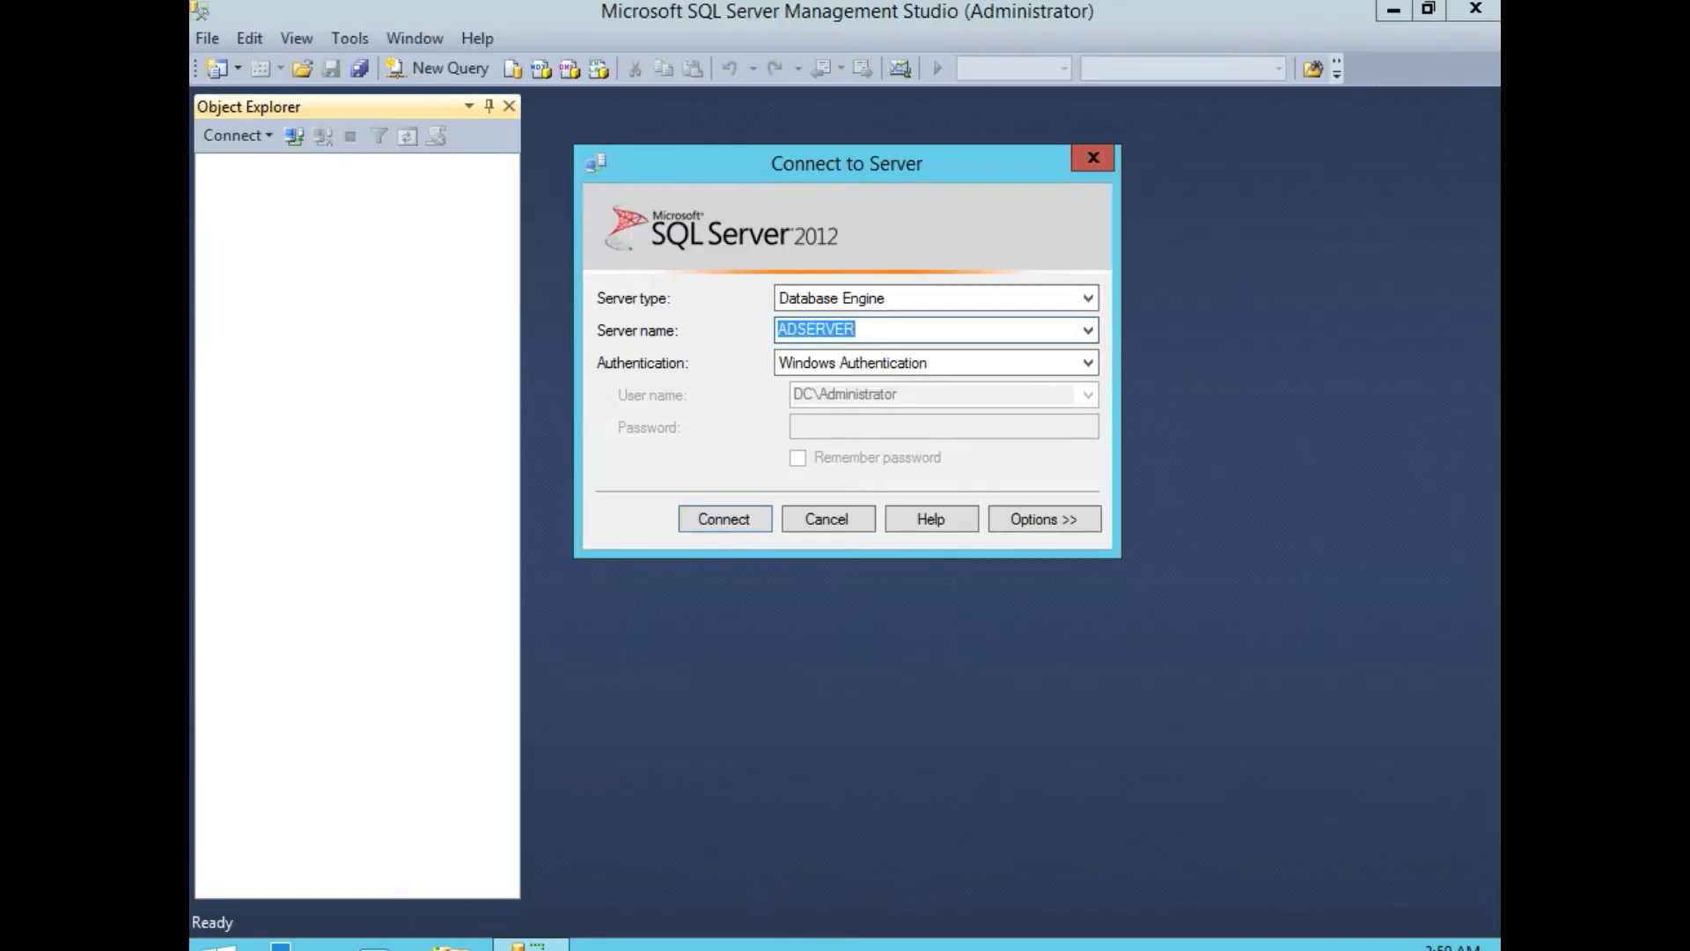
click(722, 519)
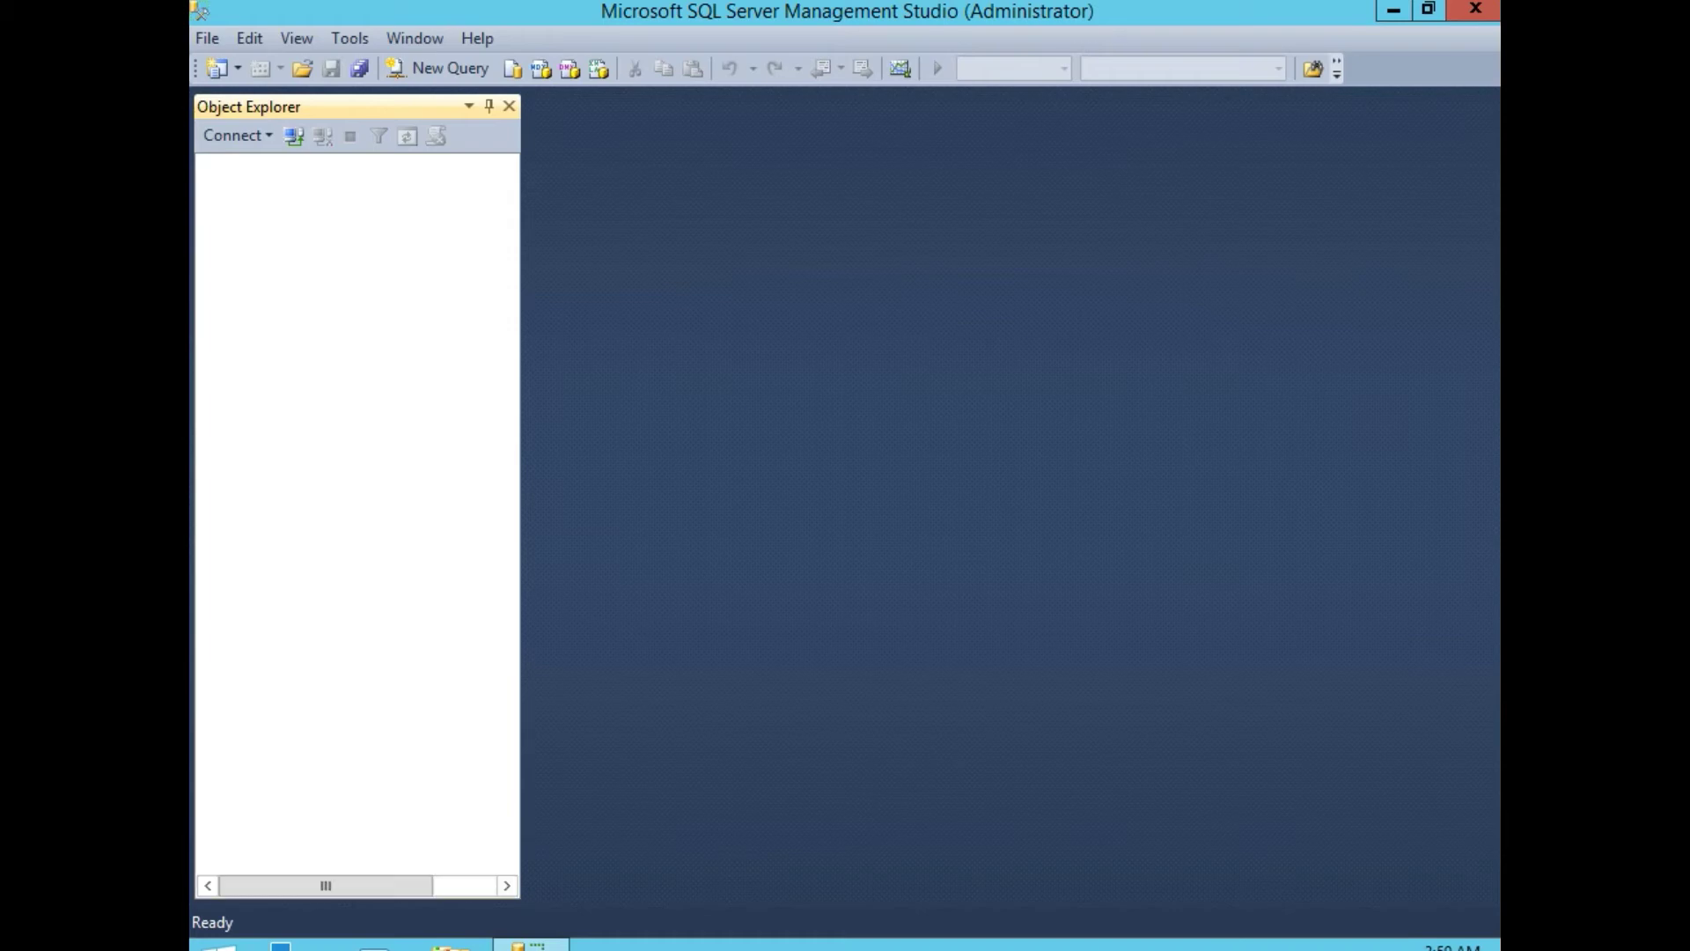
Open the Server Properties dialog for the ADSERVER server node.
click(330, 163)
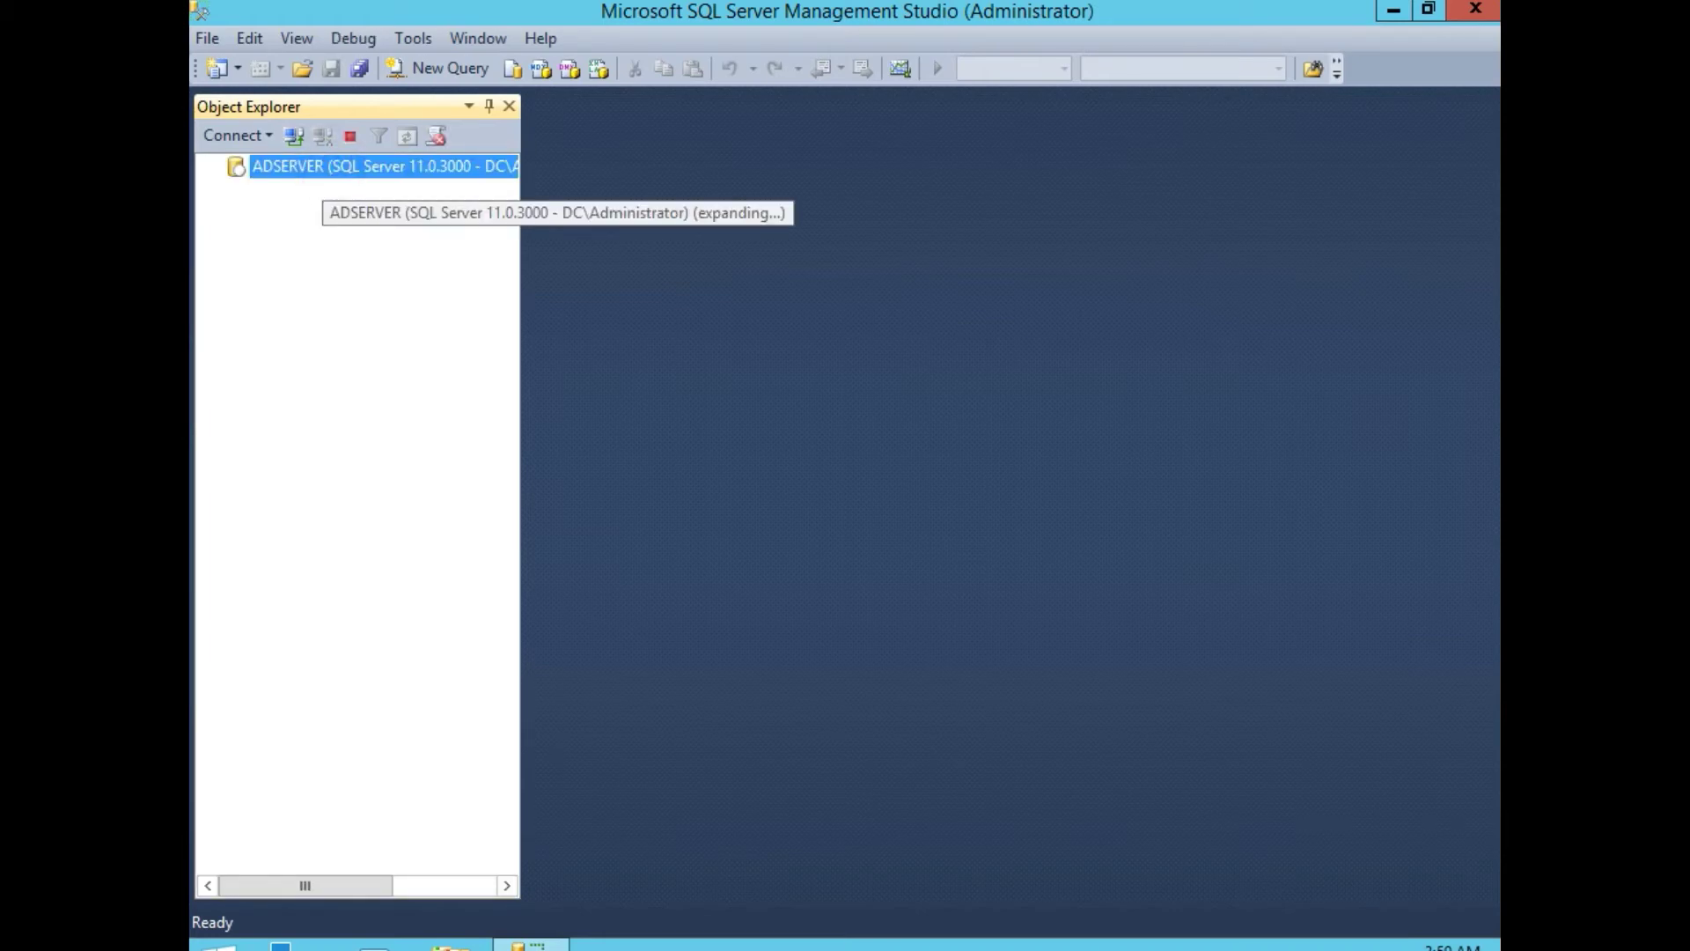
right_click(331, 165)
click(220, 495)
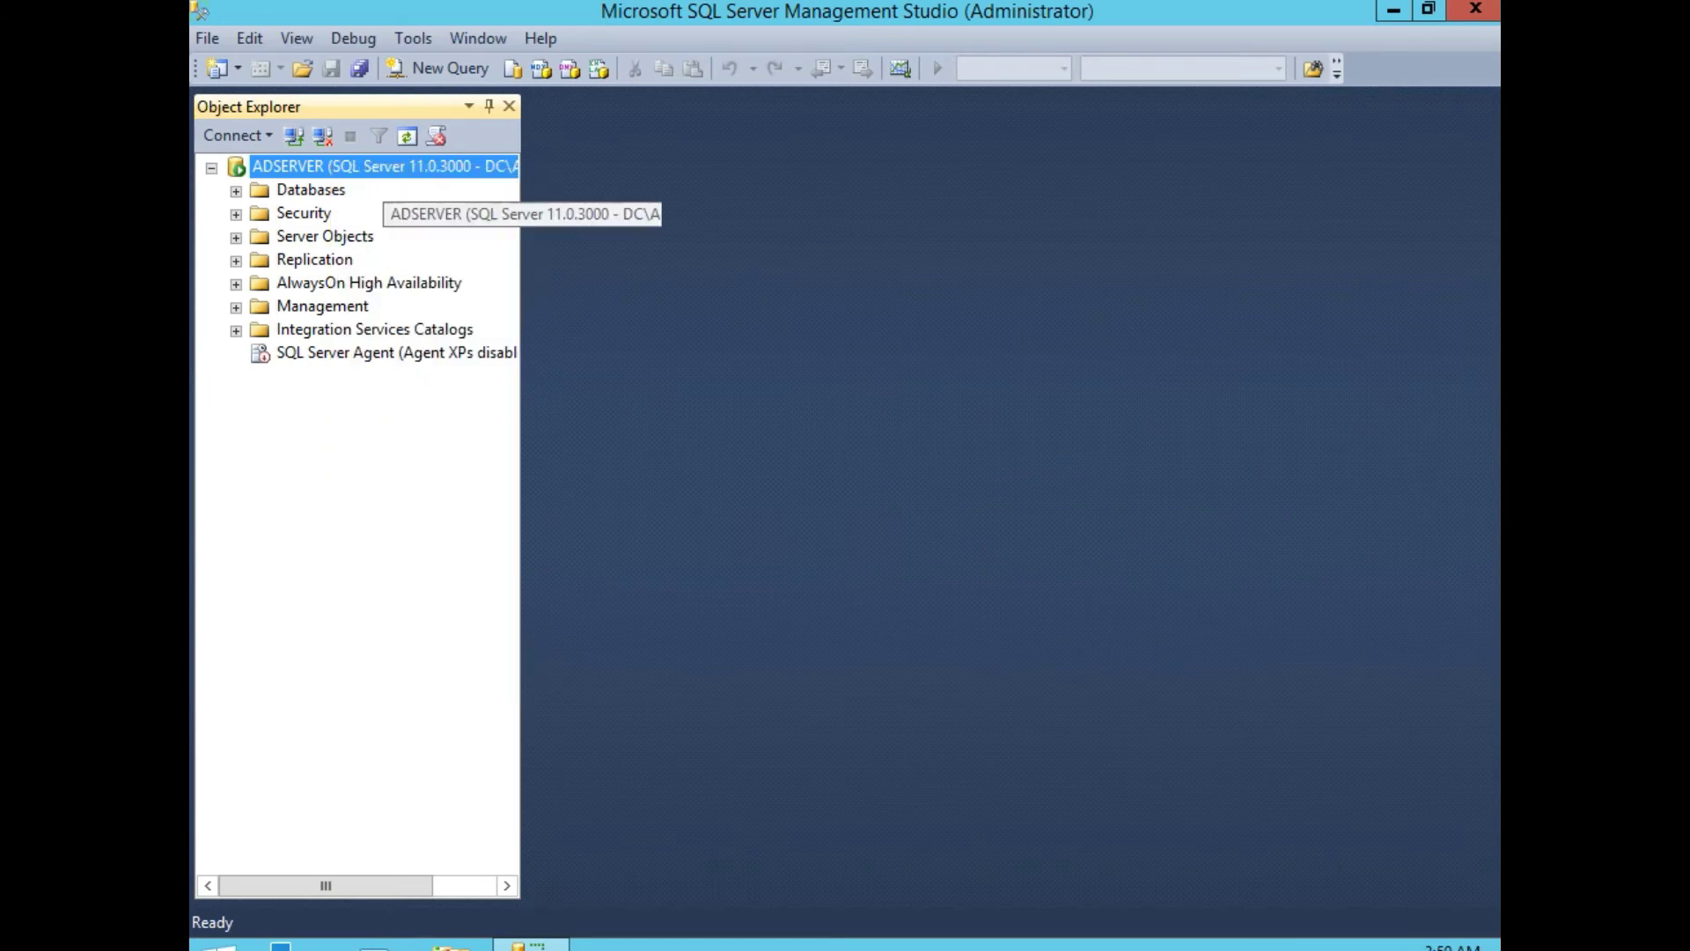
right_click(418, 165)
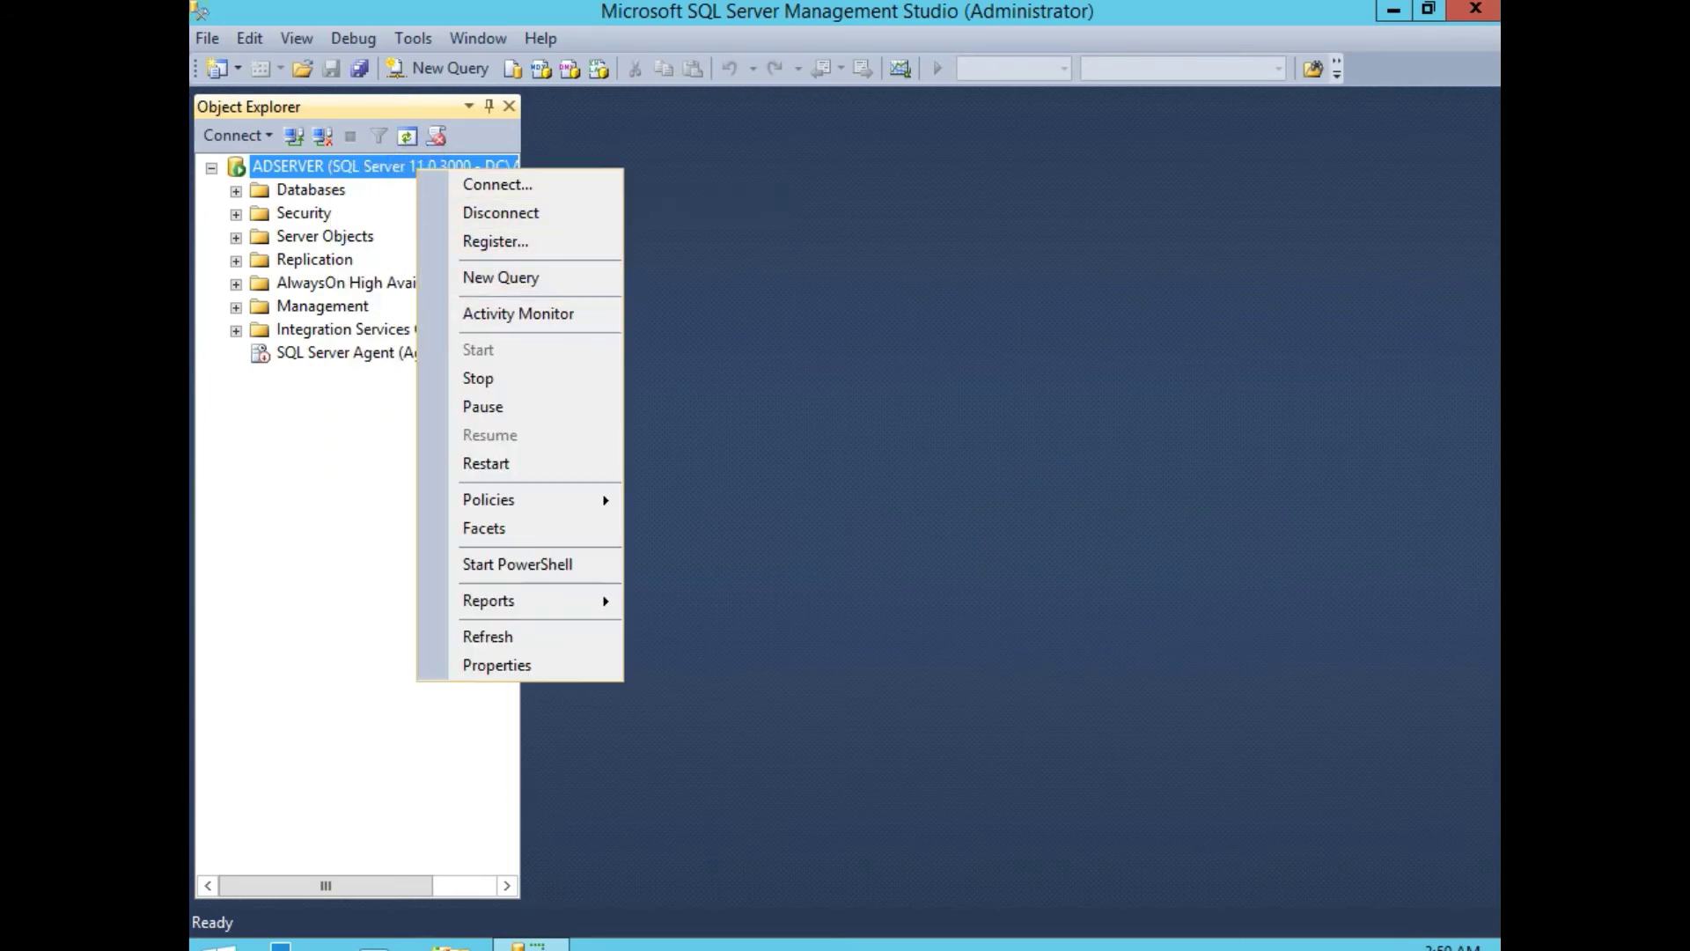
click(493, 665)
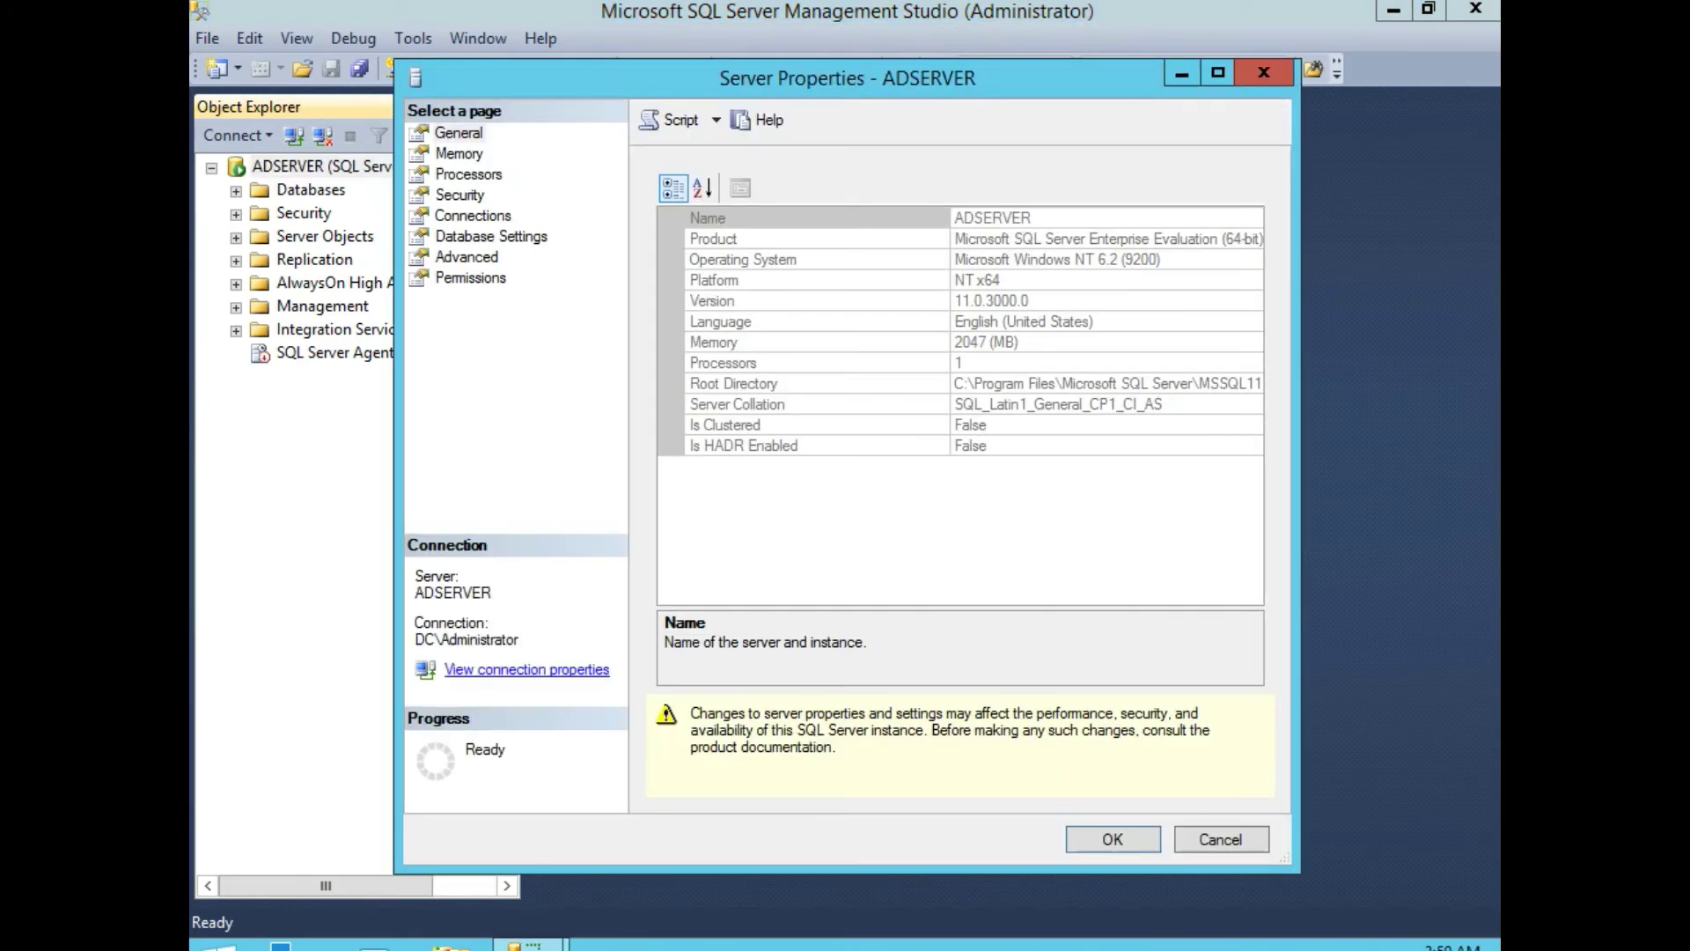
Set ADSERVER's minimum and maximum server memory to 8192 MB, then exit Management Studio.
click(459, 153)
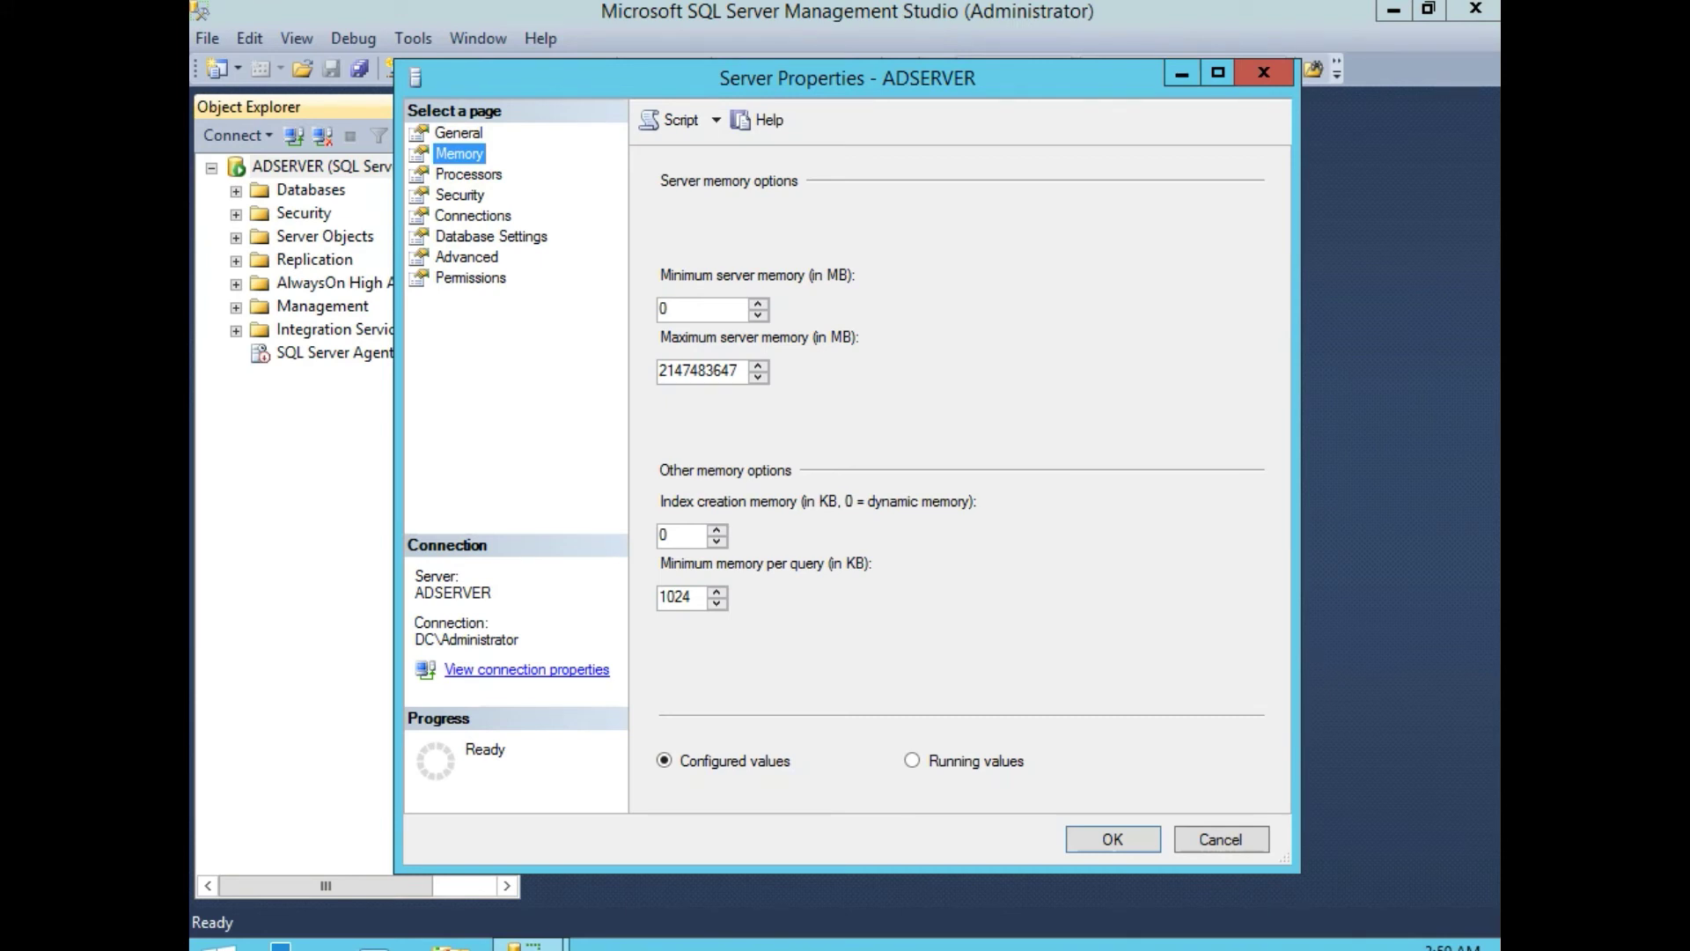
double_click(731, 308)
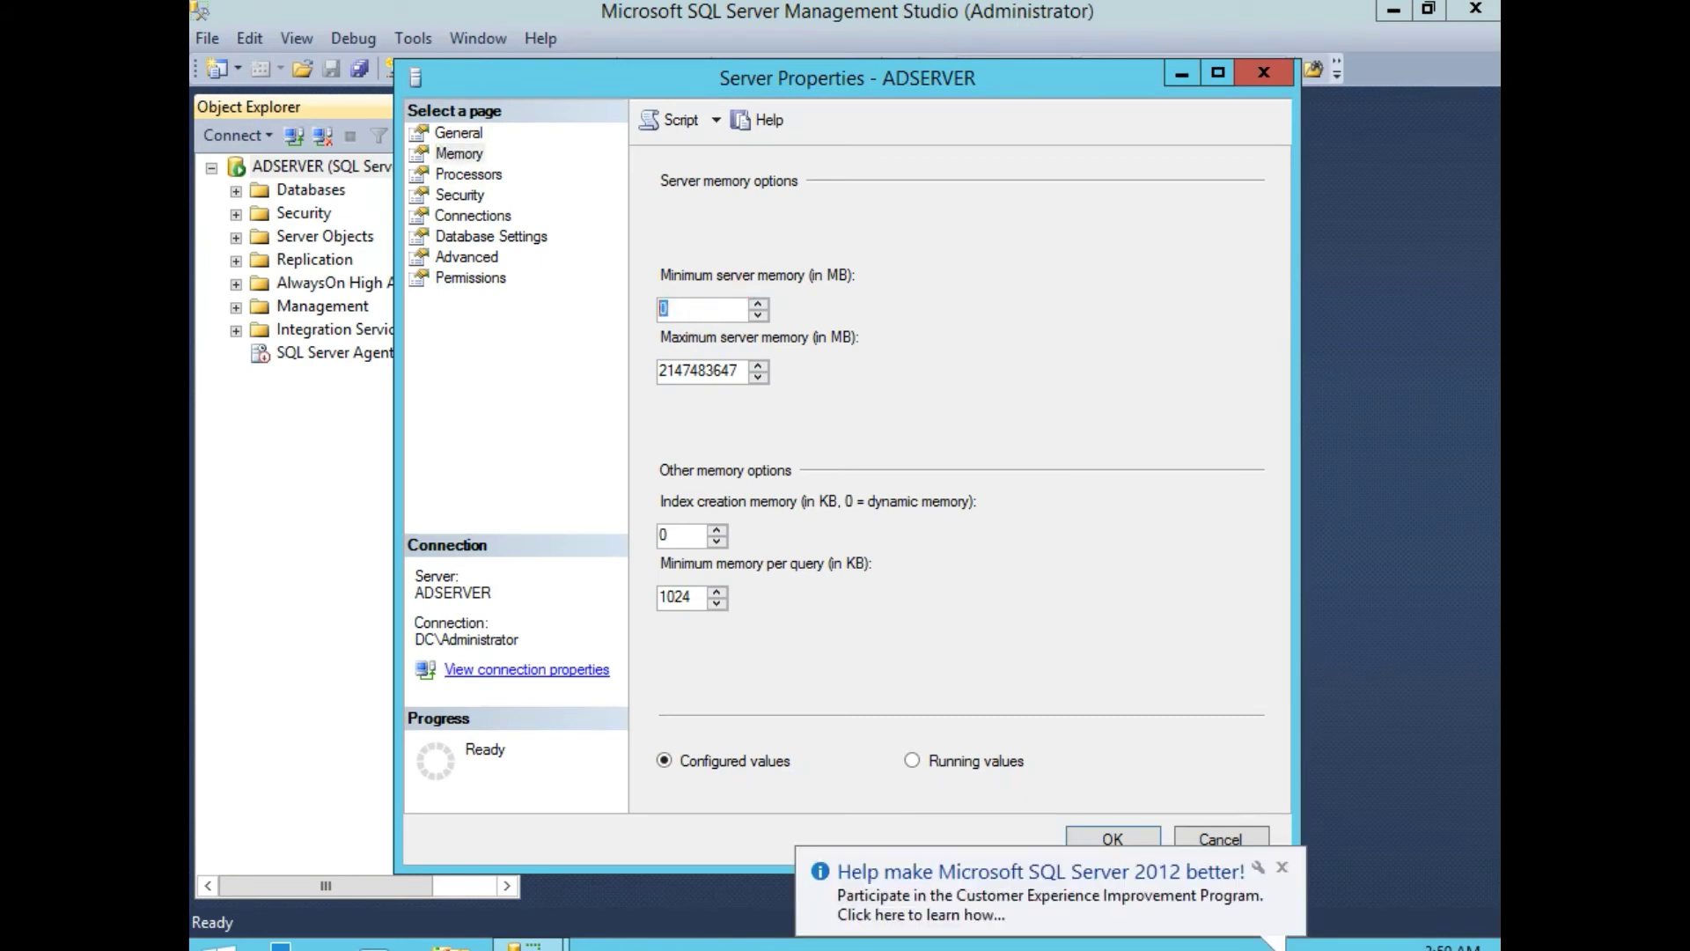
text(81)
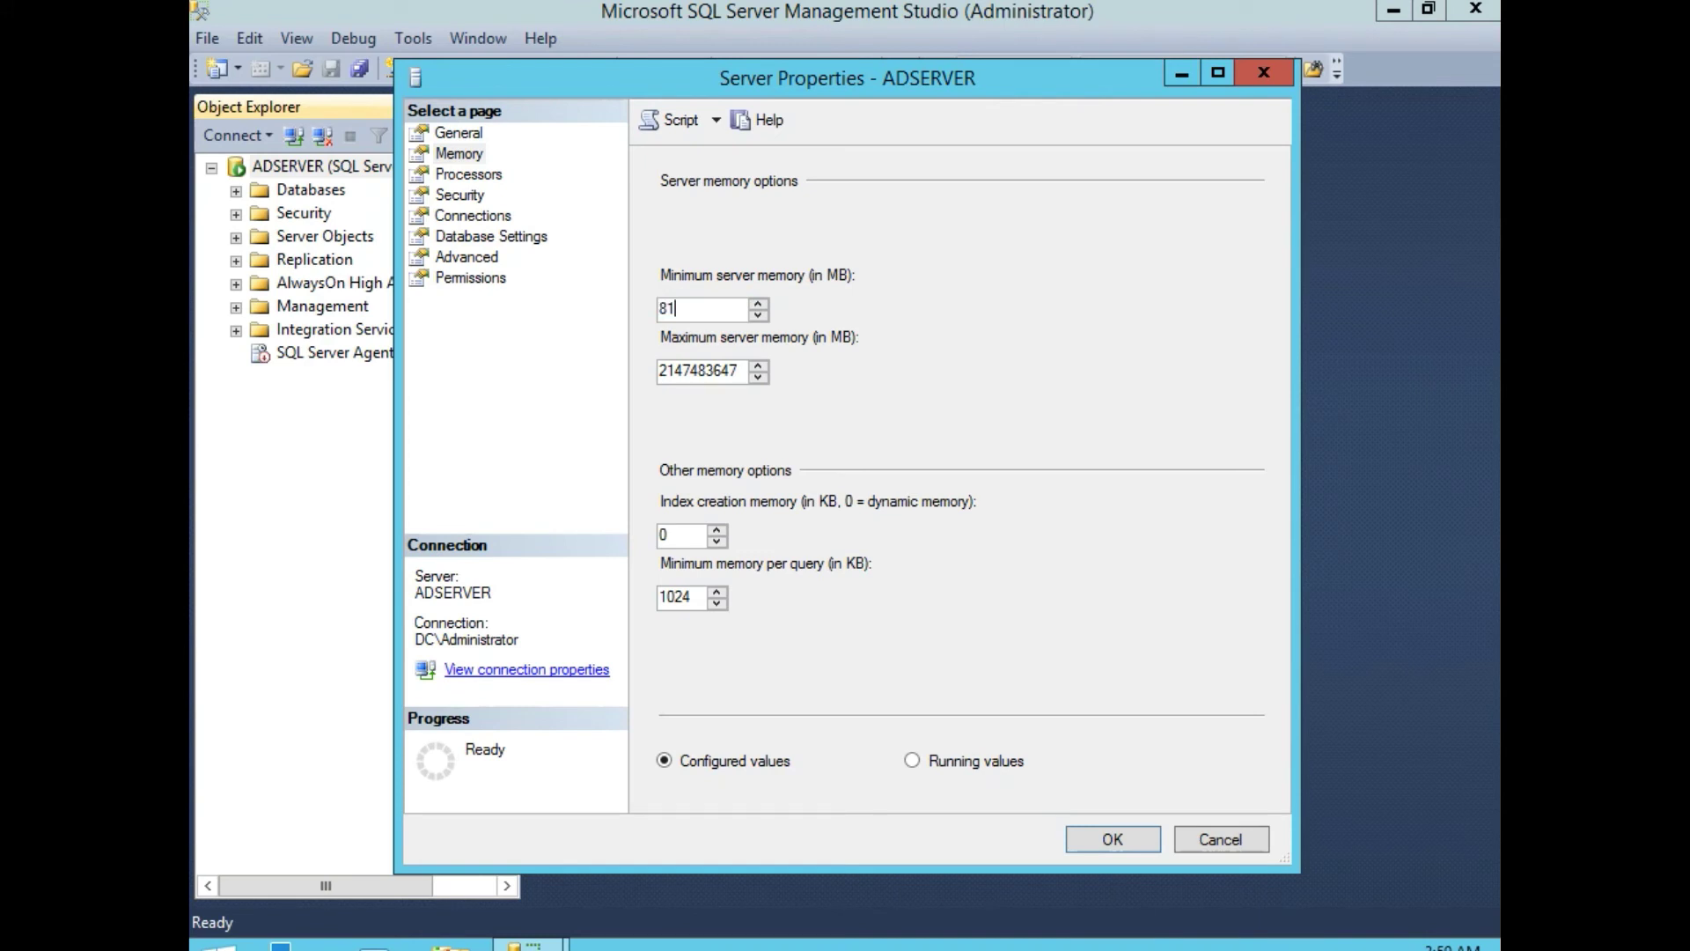
text(92)
double_click(732, 373)
text(8192)
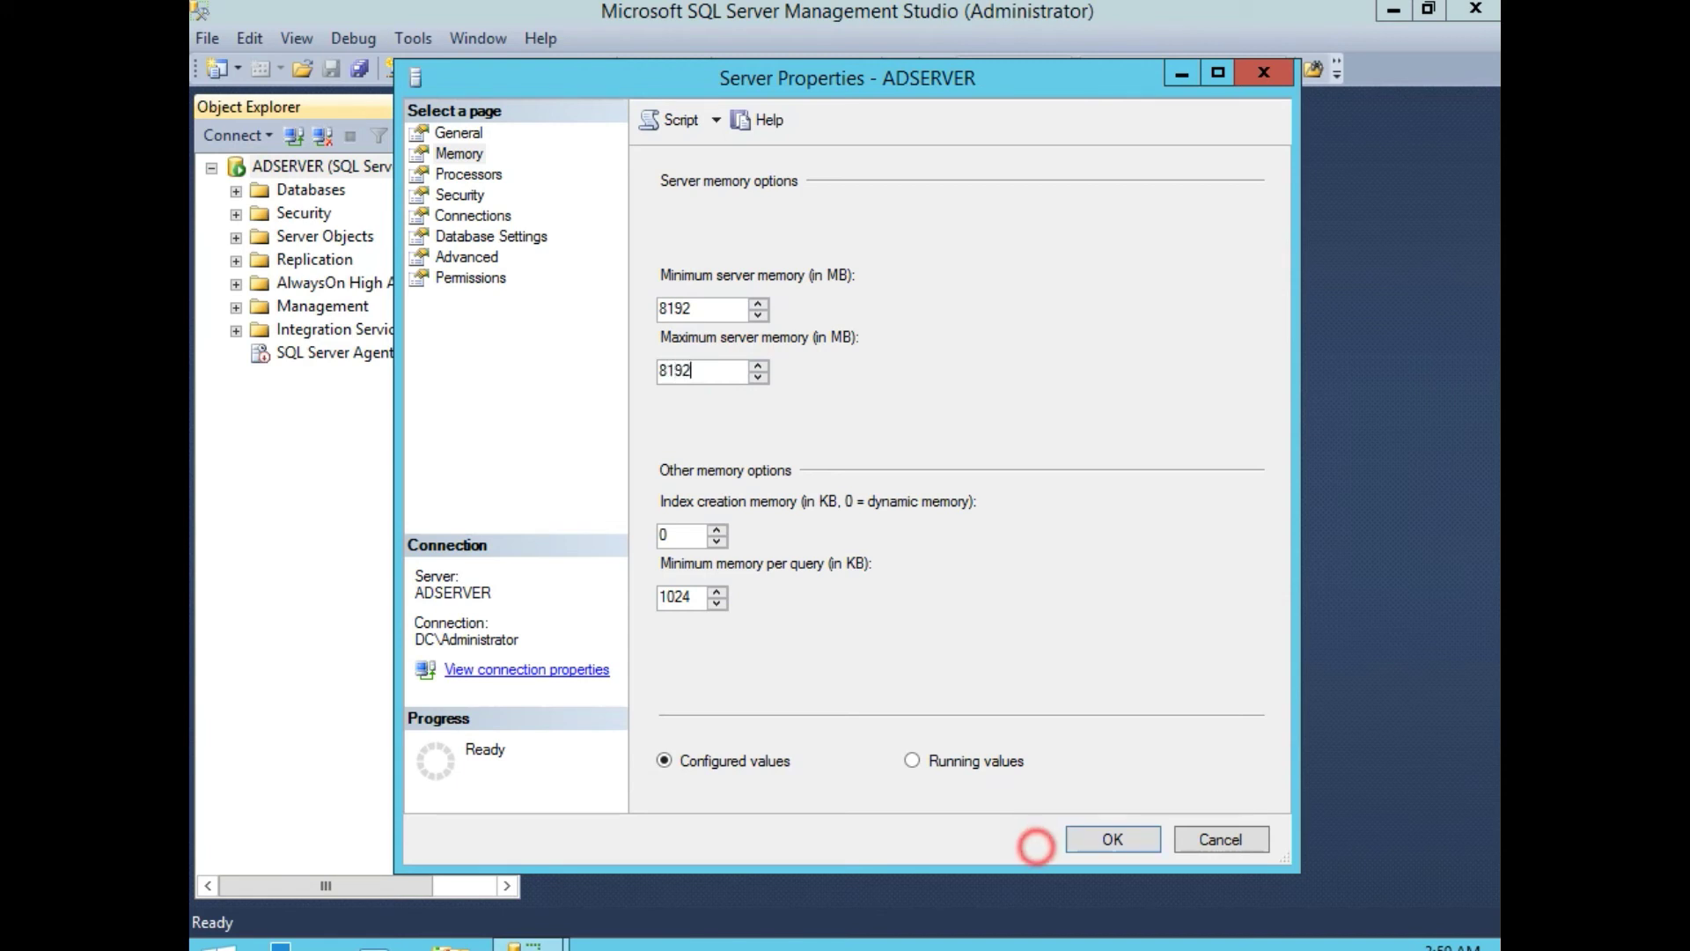
click(1113, 839)
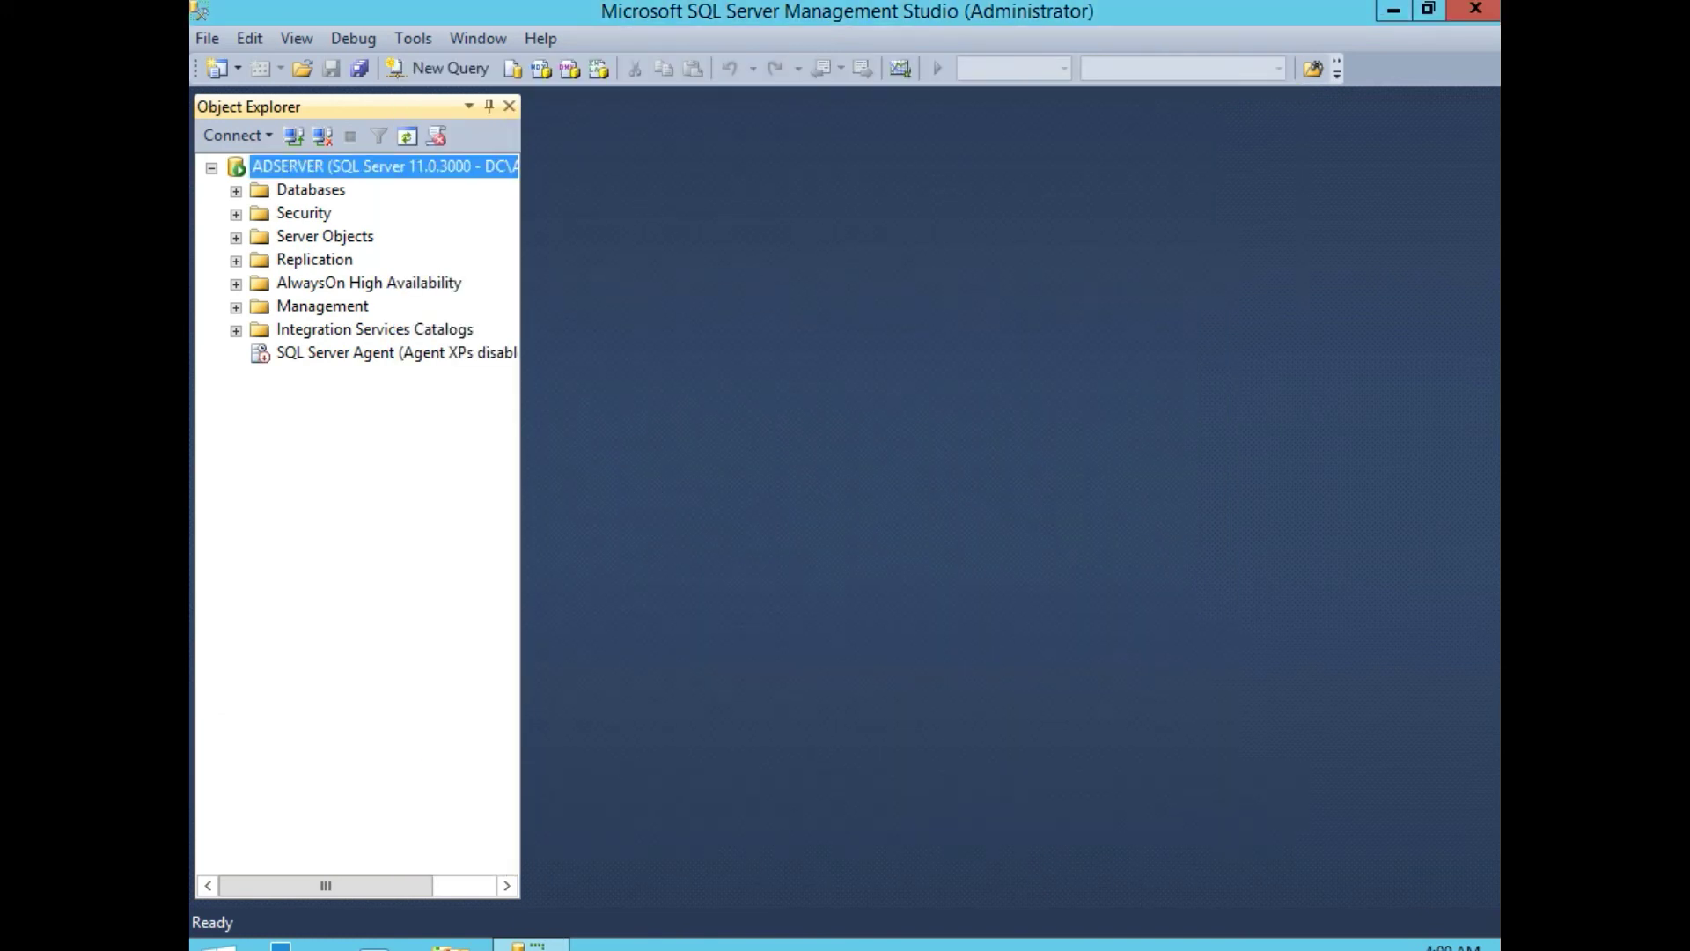
click(1476, 8)
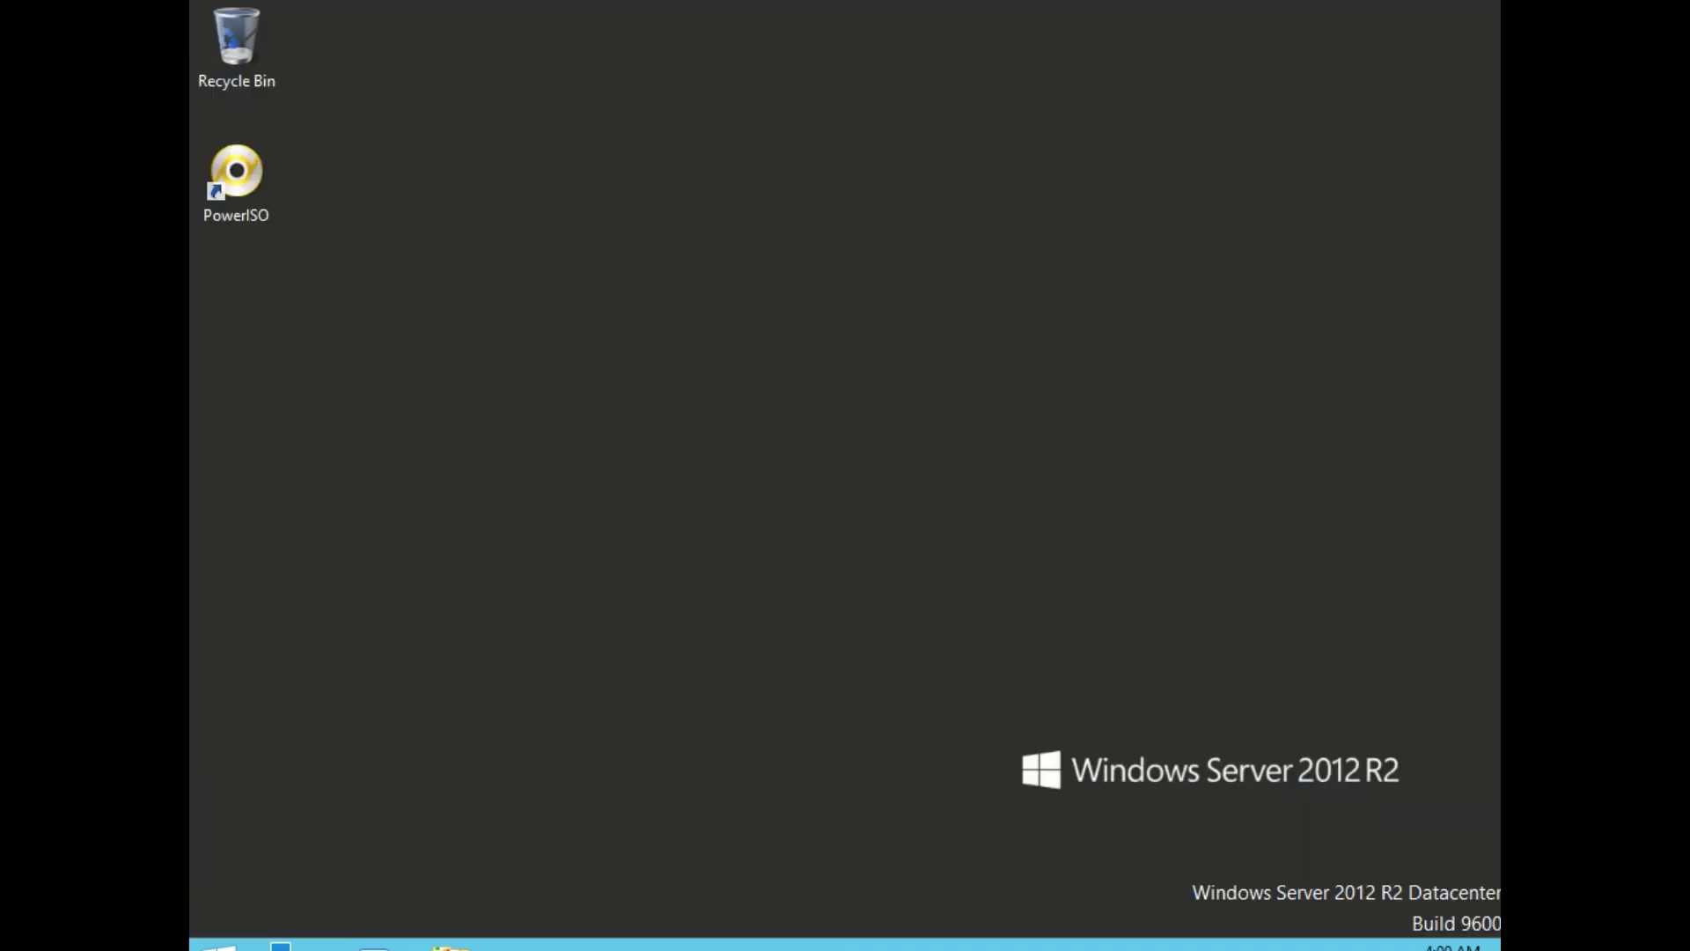